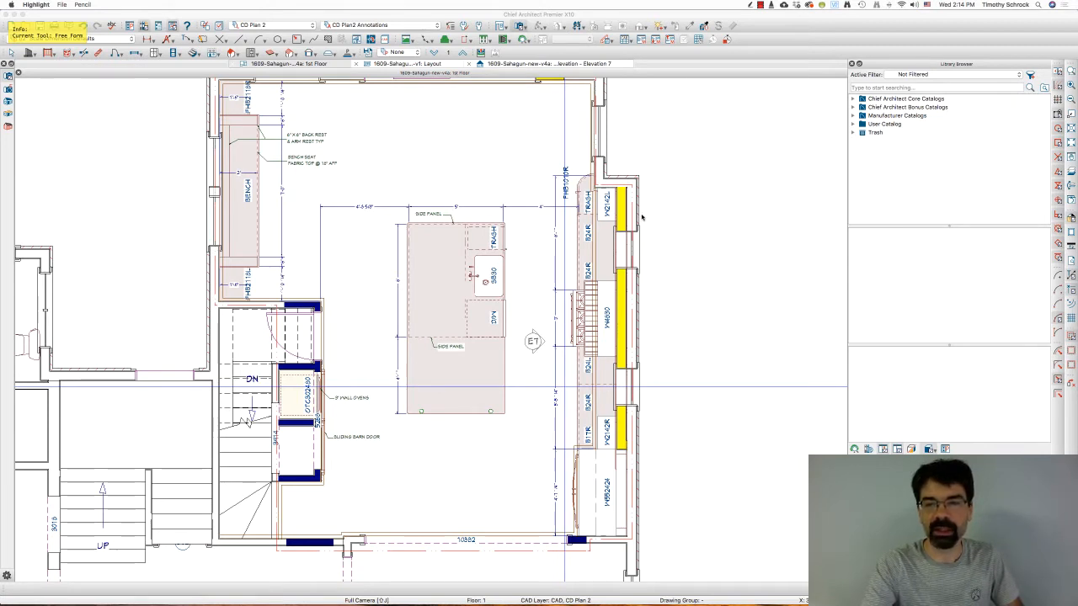
Annotate the right kitchen wall with arrows labelled N and E, mark the edges of both window openings, and clear the markup.
left_click_drag(621, 157, 621, 183)
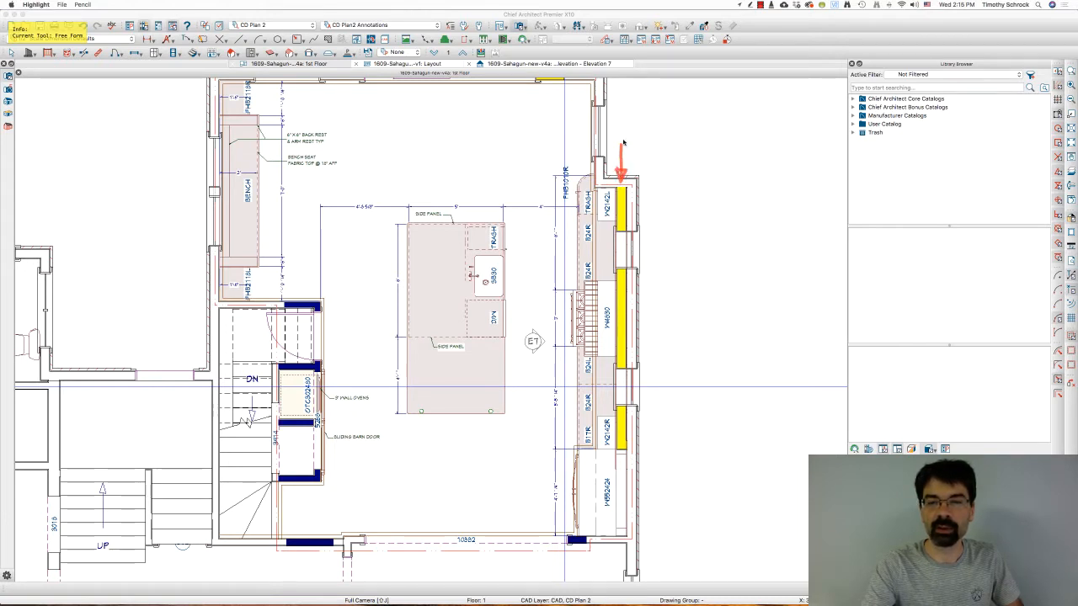
left_click_drag(614, 133, 635, 181)
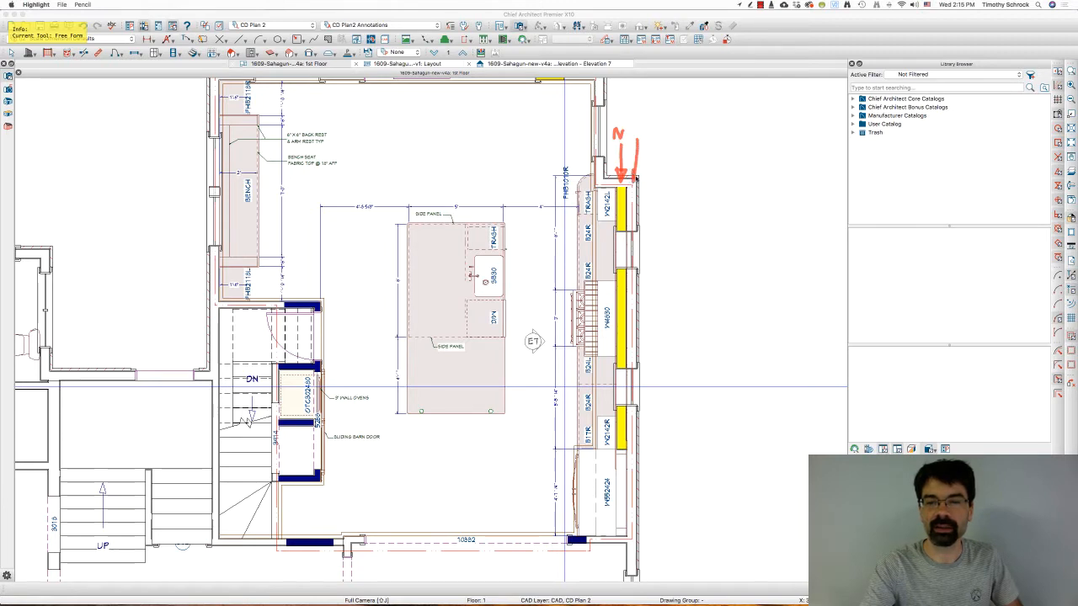
left_click_drag(635, 125, 655, 134)
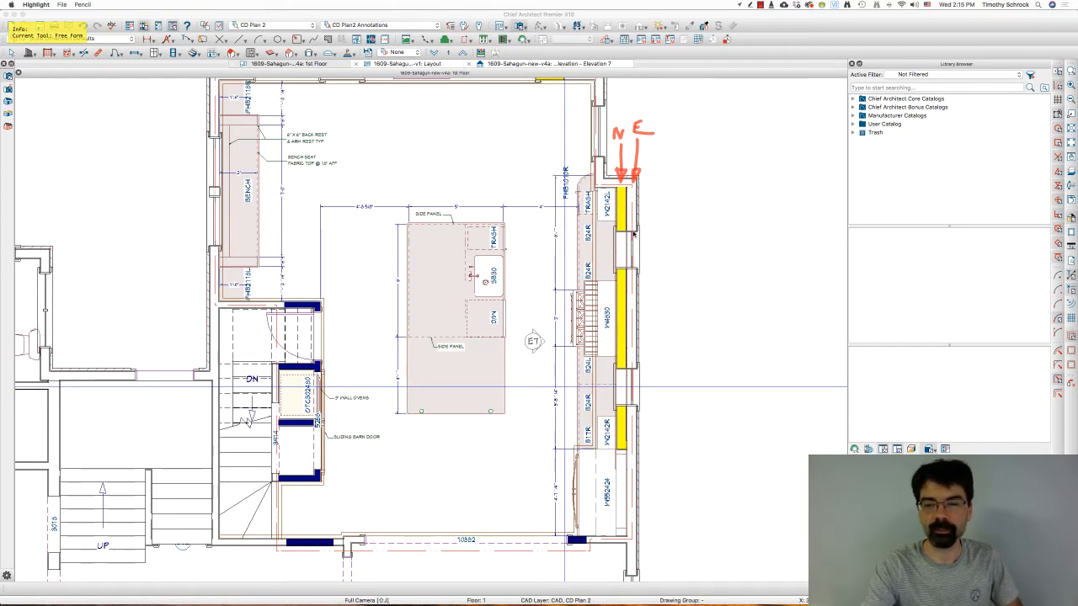
left_click_drag(637, 269, 622, 270)
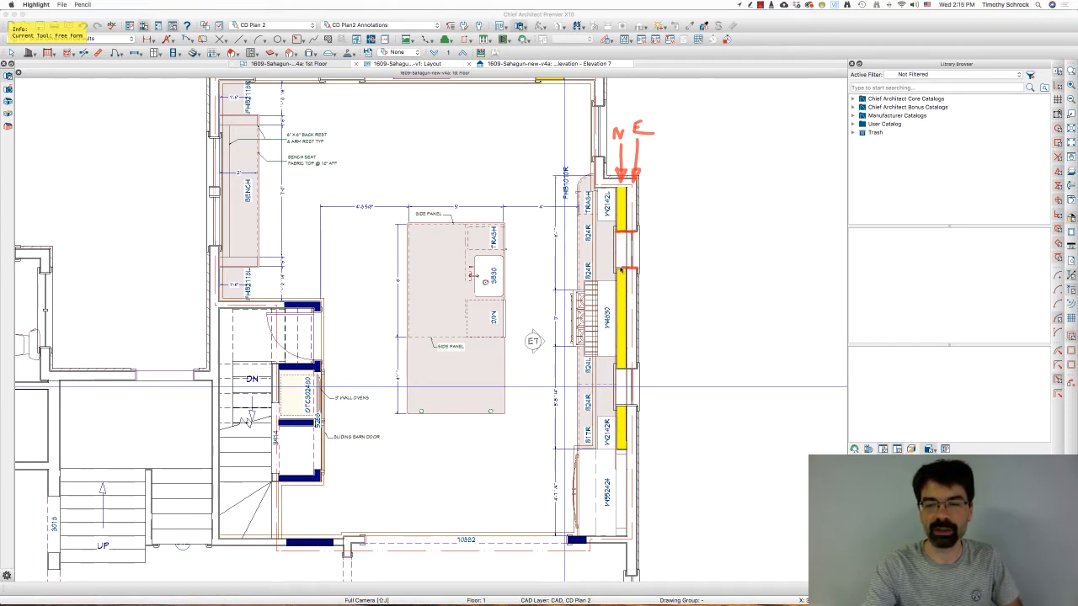
left_click_drag(638, 368, 616, 369)
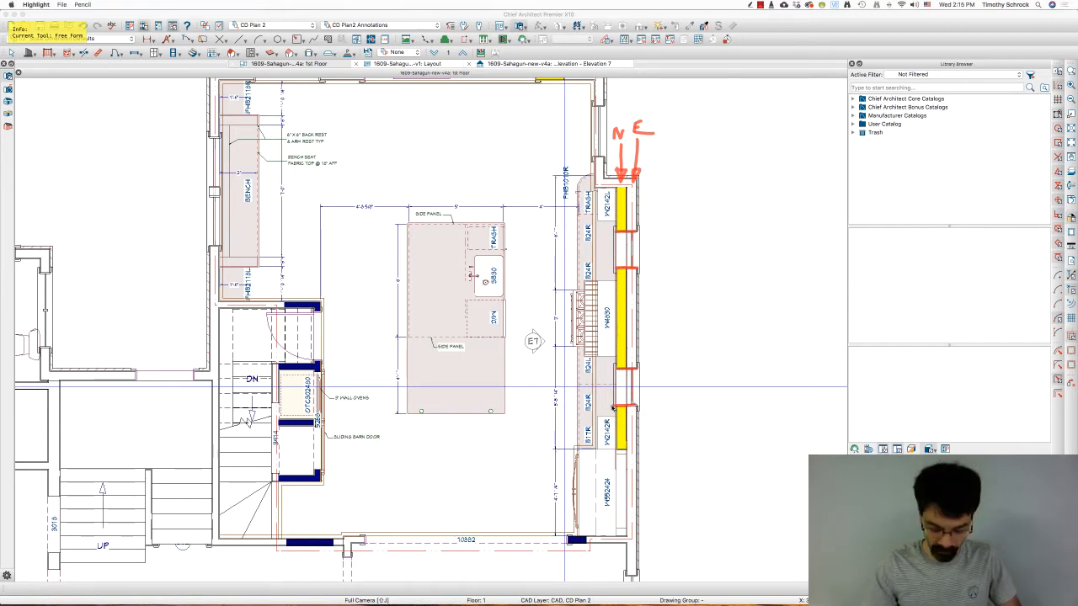
key("Escape")
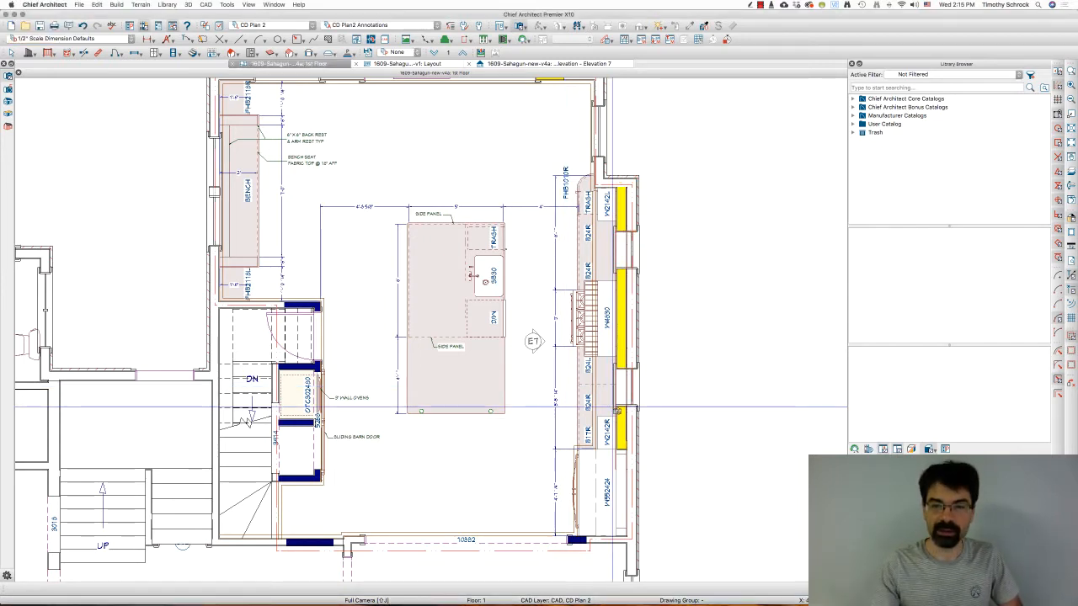
Switch from the first-floor plan to the Elevation 7 view of the kitchen's range wall.
left_click(585, 65)
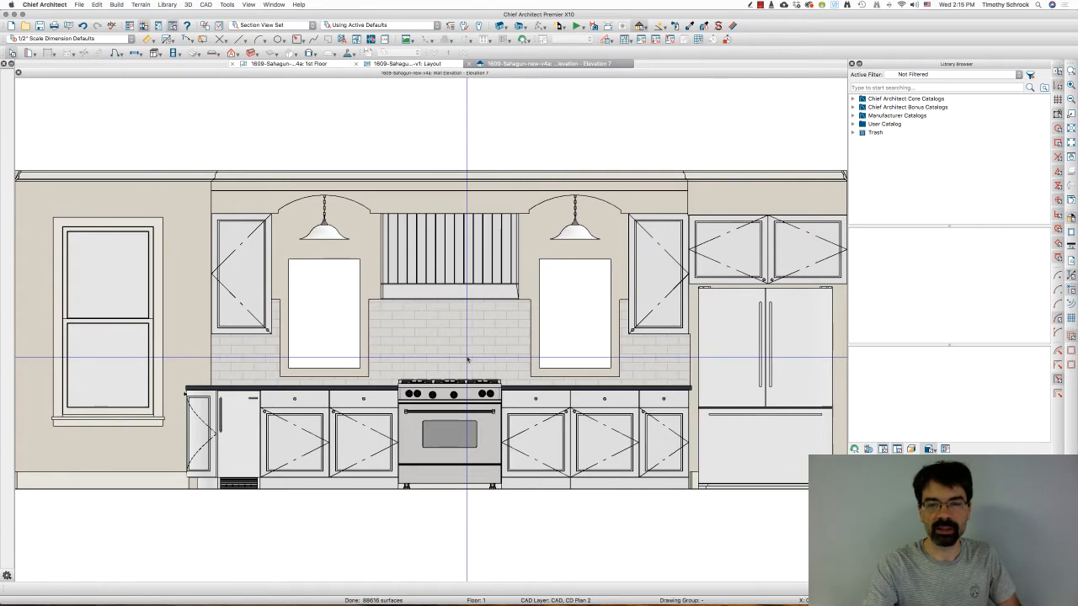
left_click(340, 66)
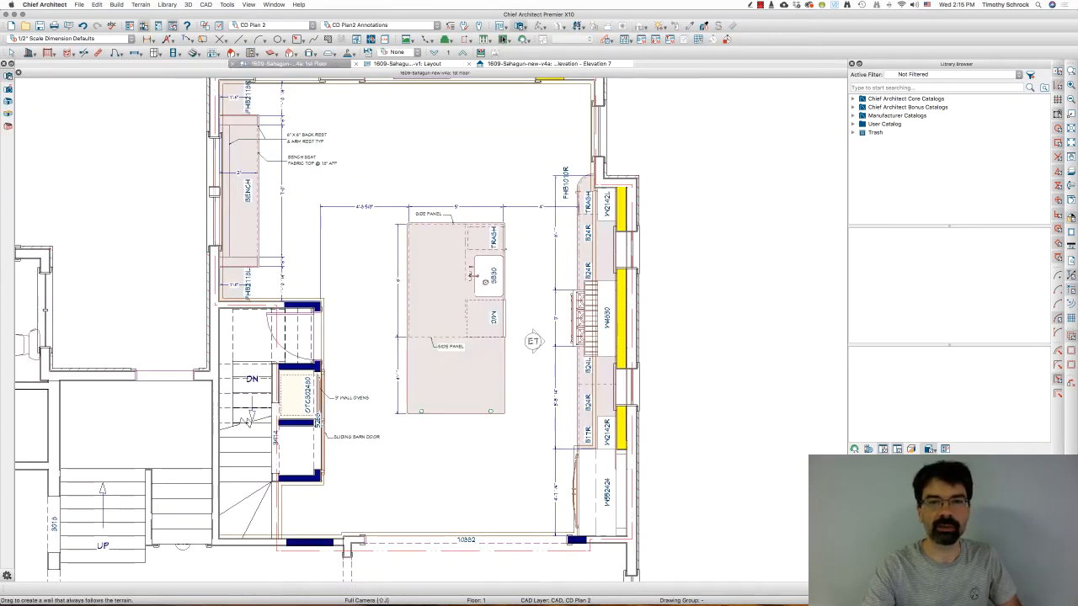
left_click(502, 26)
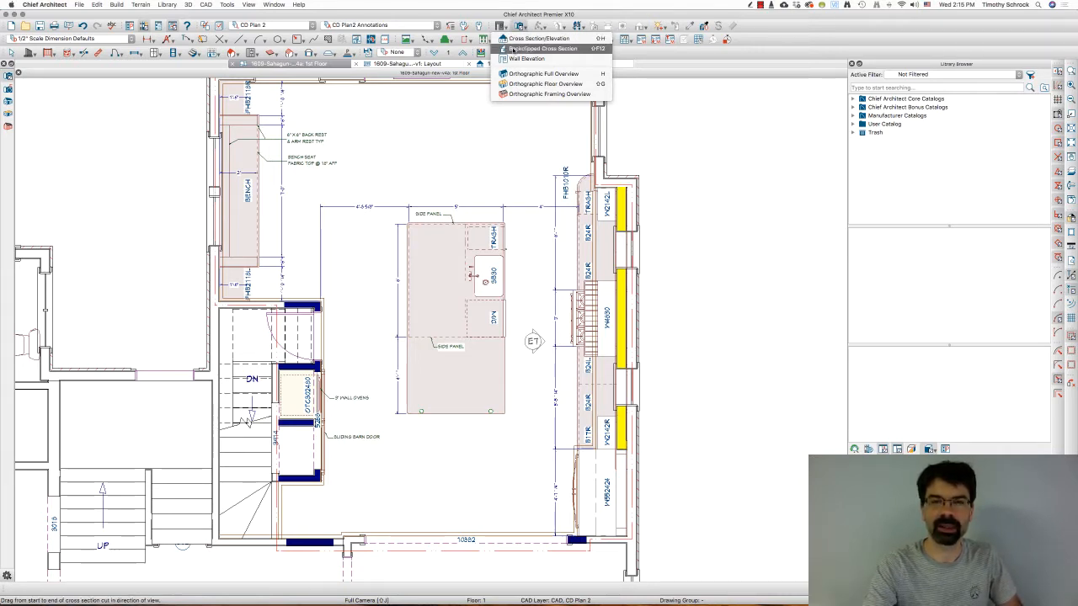
left_click(515, 59)
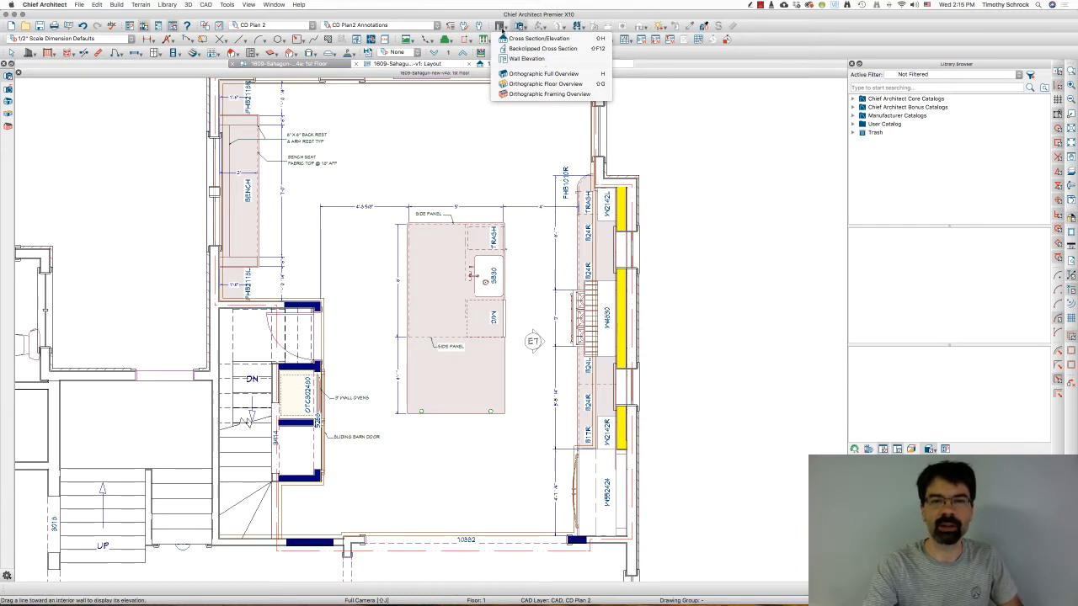
left_click(621, 64)
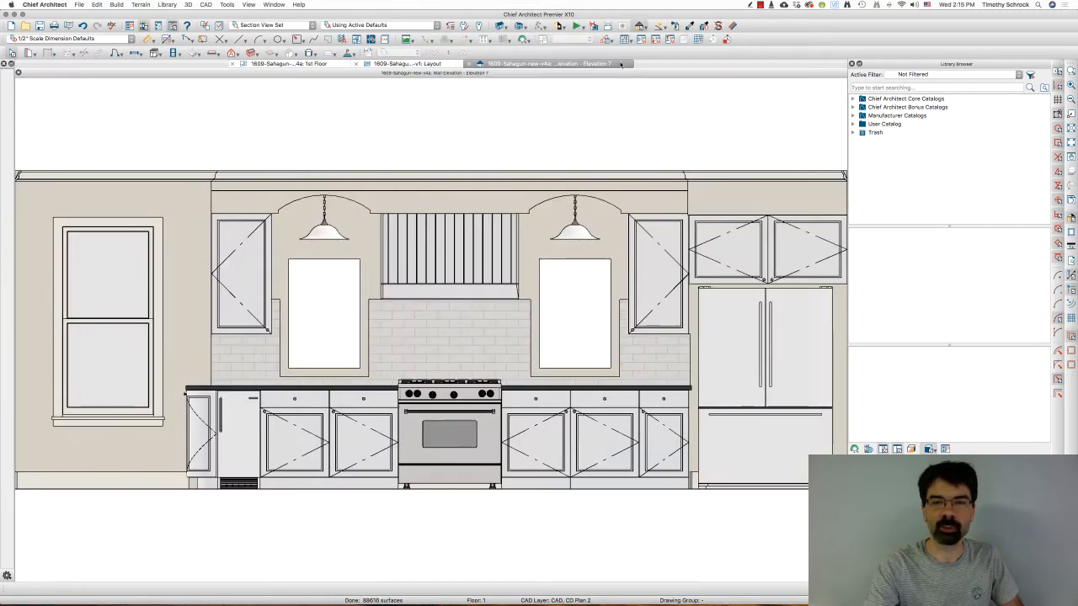
Set the inner wall behind the range cabinets to No Room Definition in its wall specification.
left_click(369, 252)
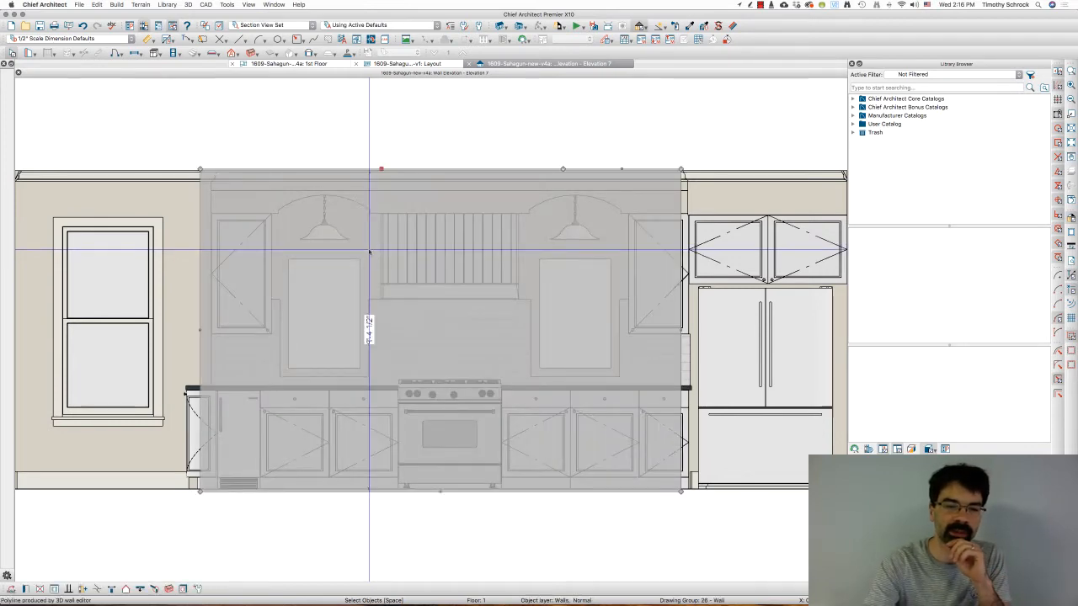
double_click(369, 252)
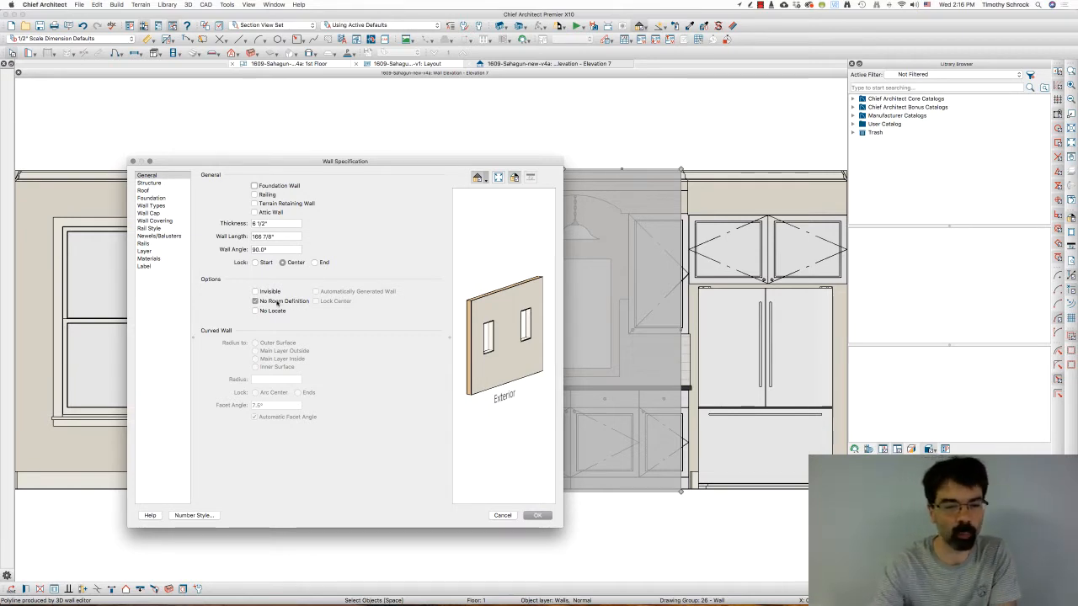
left_click(532, 514)
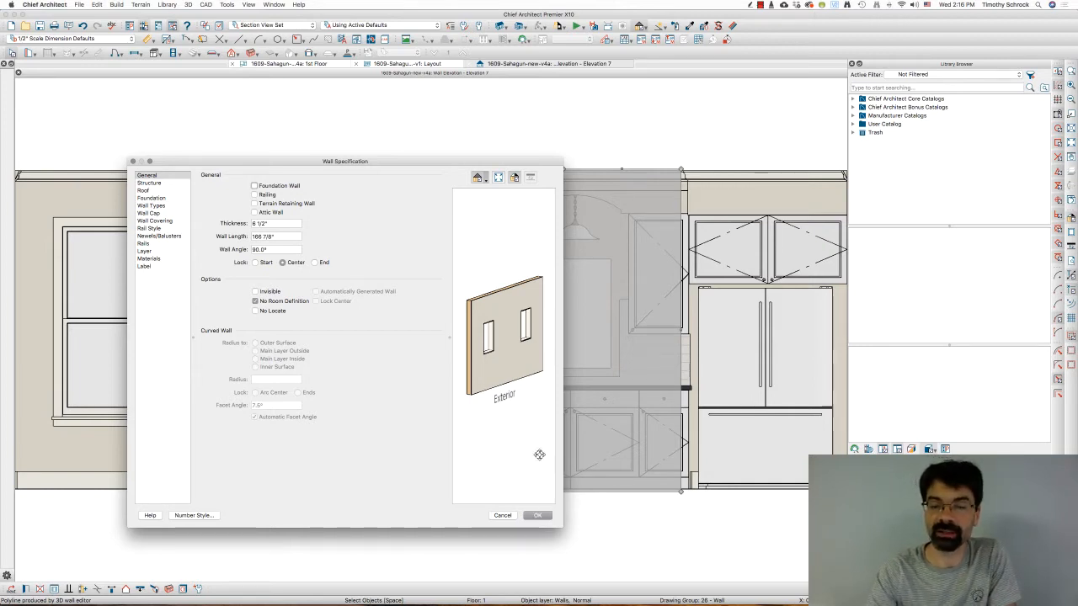
left_click(538, 515)
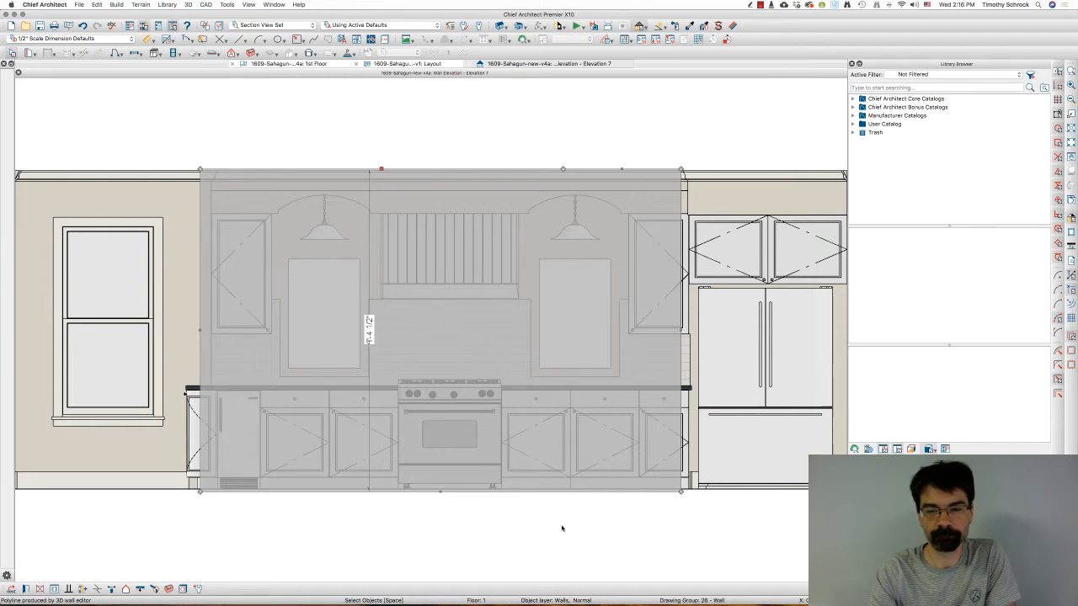
left_click(589, 533)
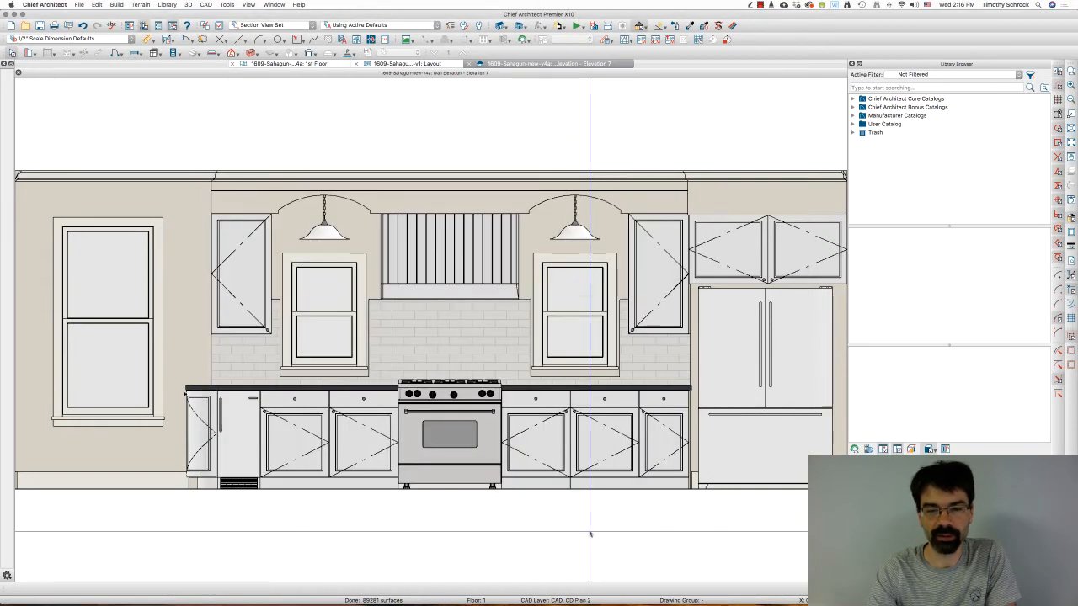
Delete the existing custom backsplash behind the range and windows.
left_click(516, 344)
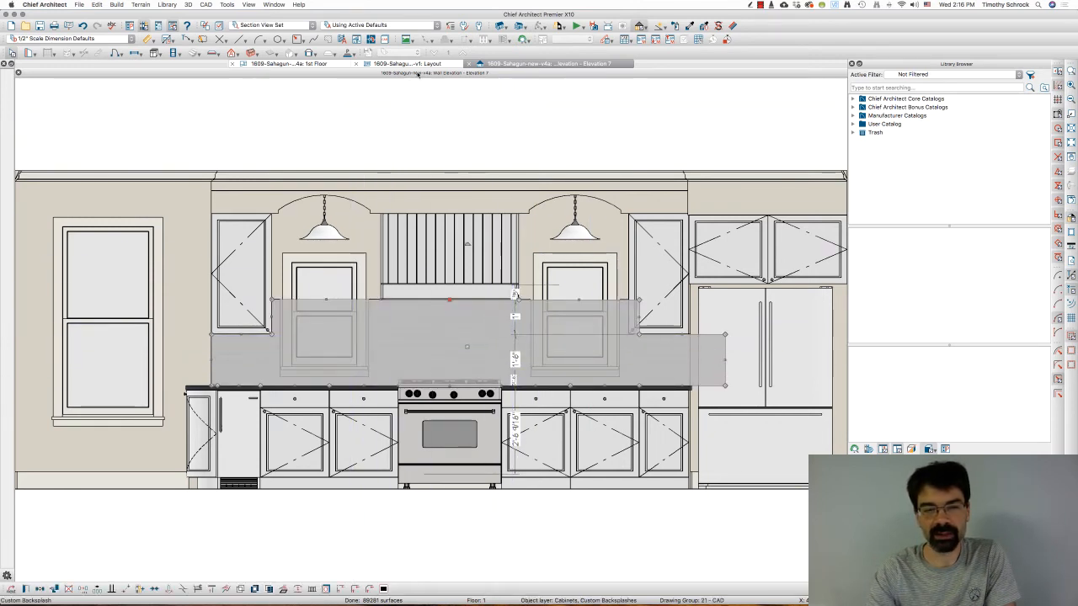
left_click(417, 98)
left_click(402, 329)
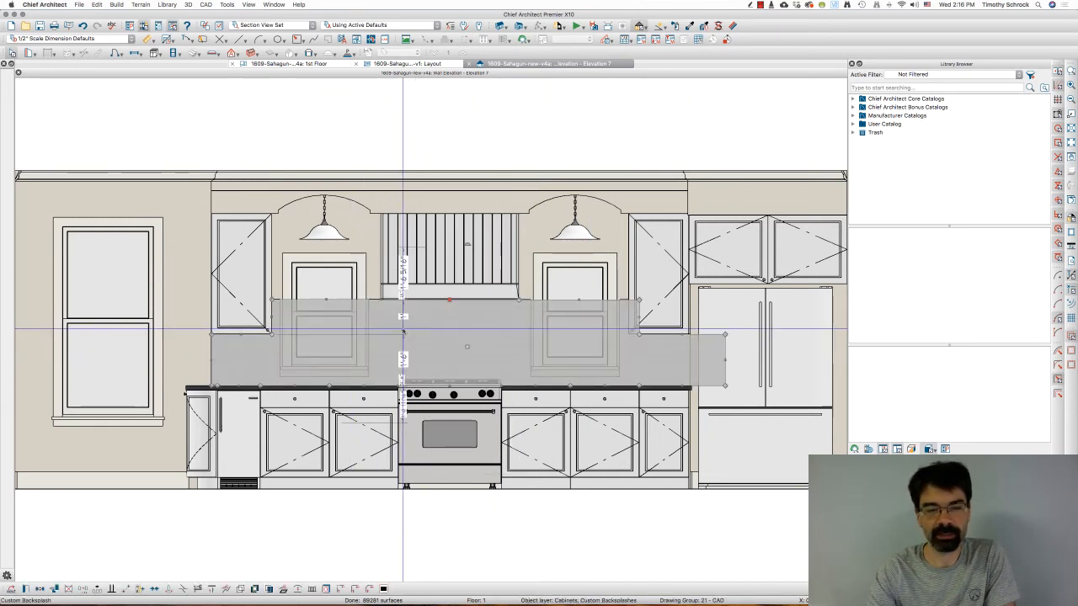
key("Escape")
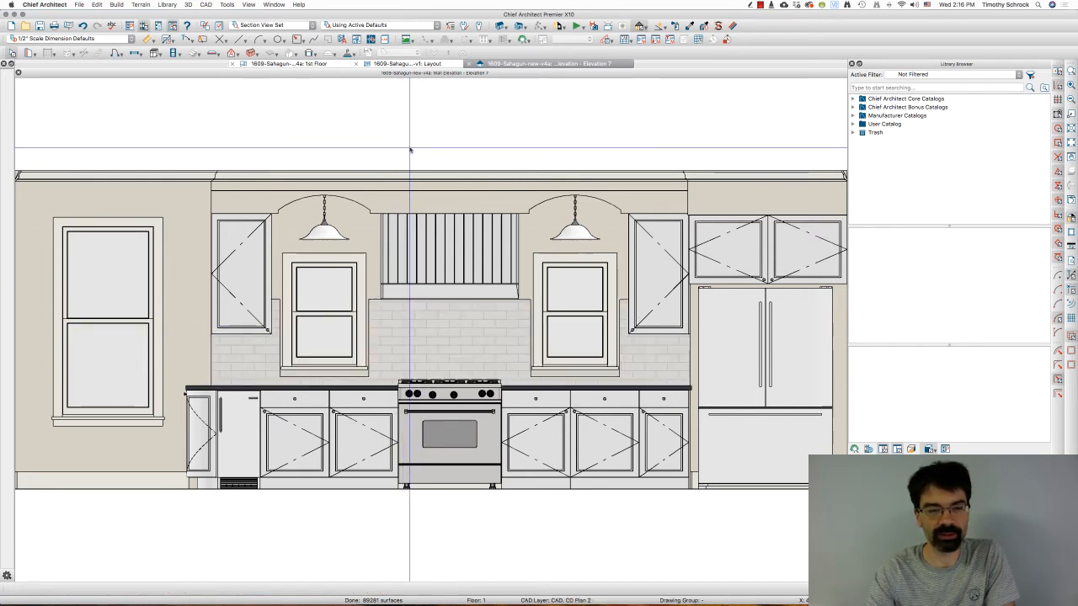
left_click(413, 339)
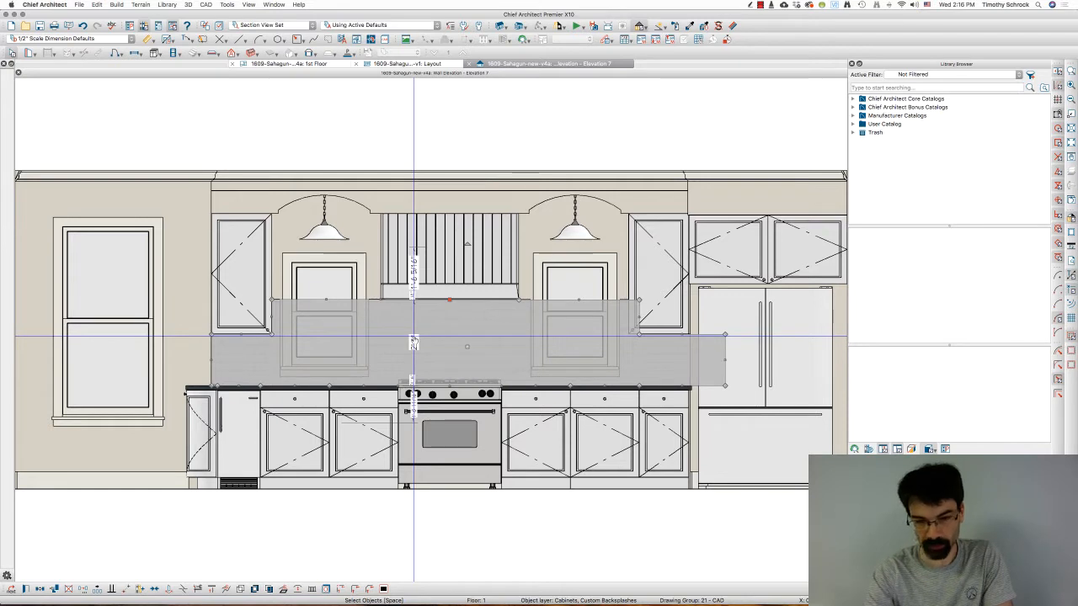
key("Delete")
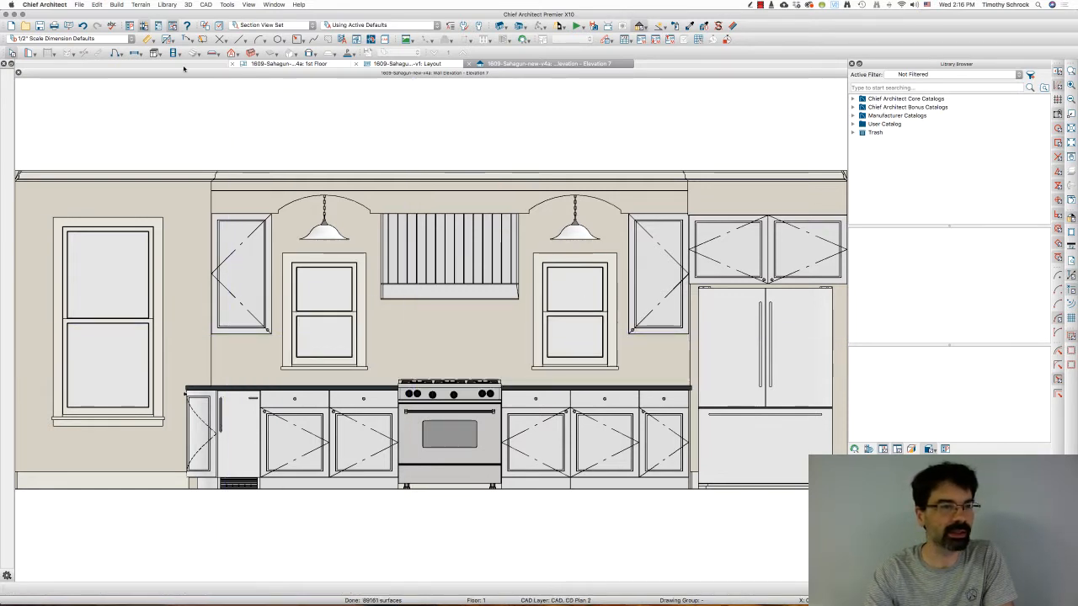
Draw a Custom Backsplash across the range wall, from the countertop up to the underside of the wall cabinets.
left_click(157, 54)
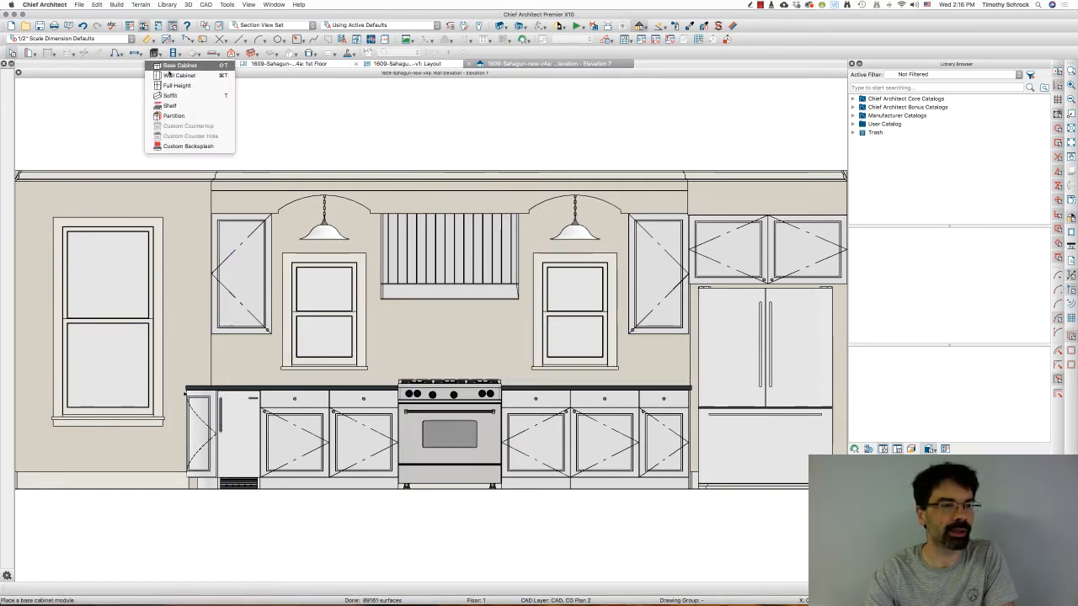
left_click(187, 146)
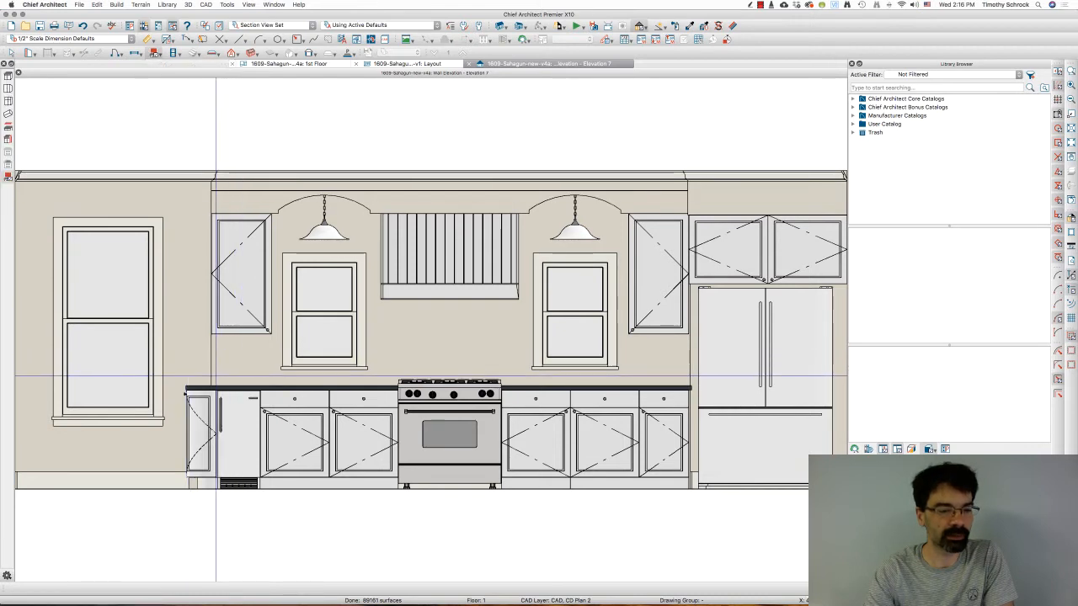
left_click_drag(215, 385, 689, 333)
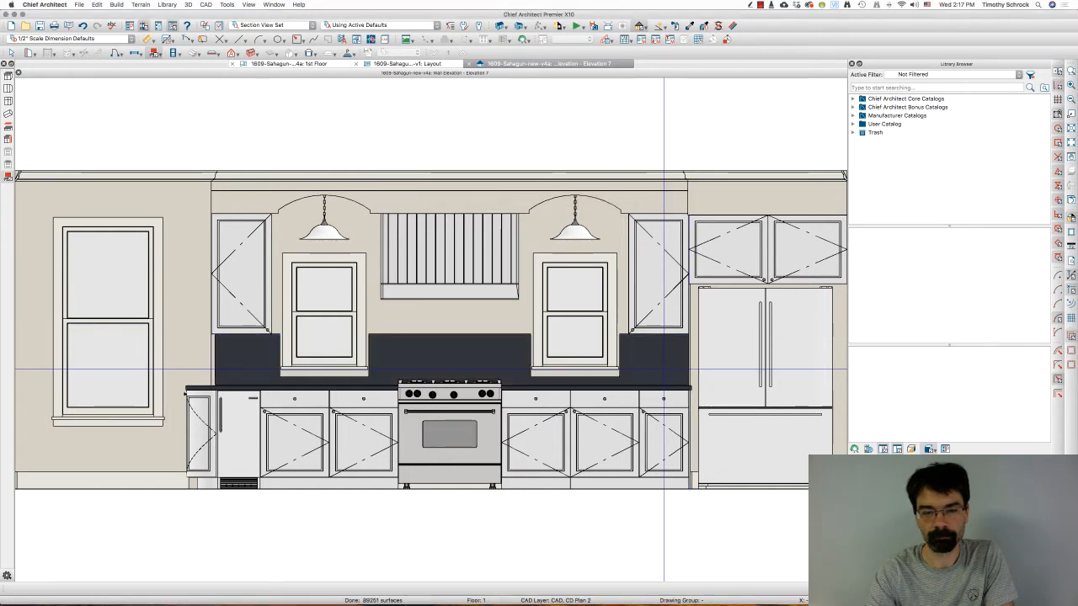
Extend the new backsplash's left edge to align with the outer side of the left wall cabinet.
left_click(633, 364)
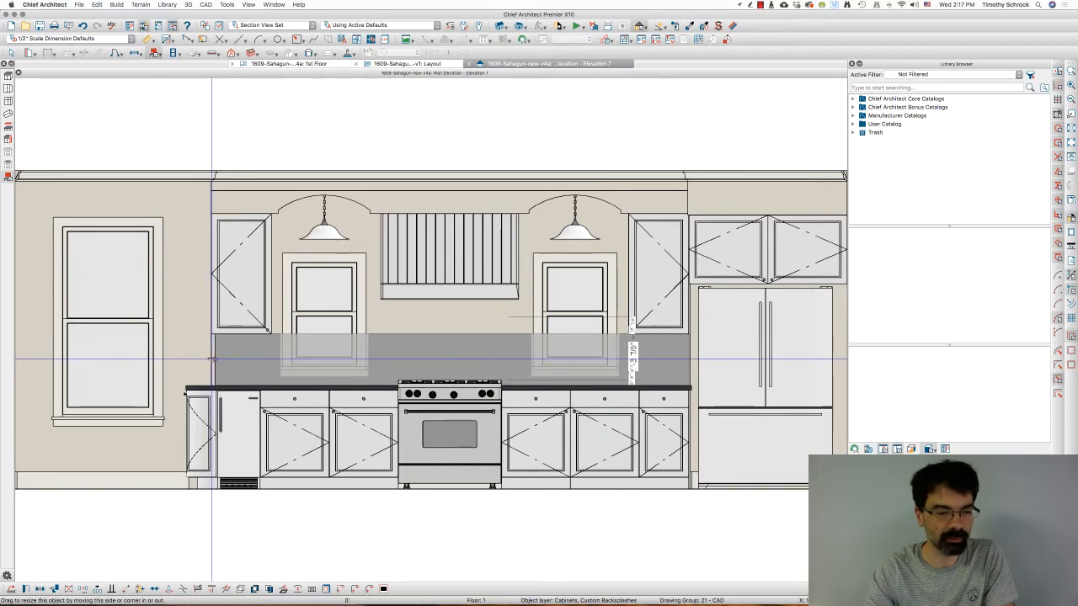
scroll(208, 361, "up", 2)
scroll(208, 361, "up", 1)
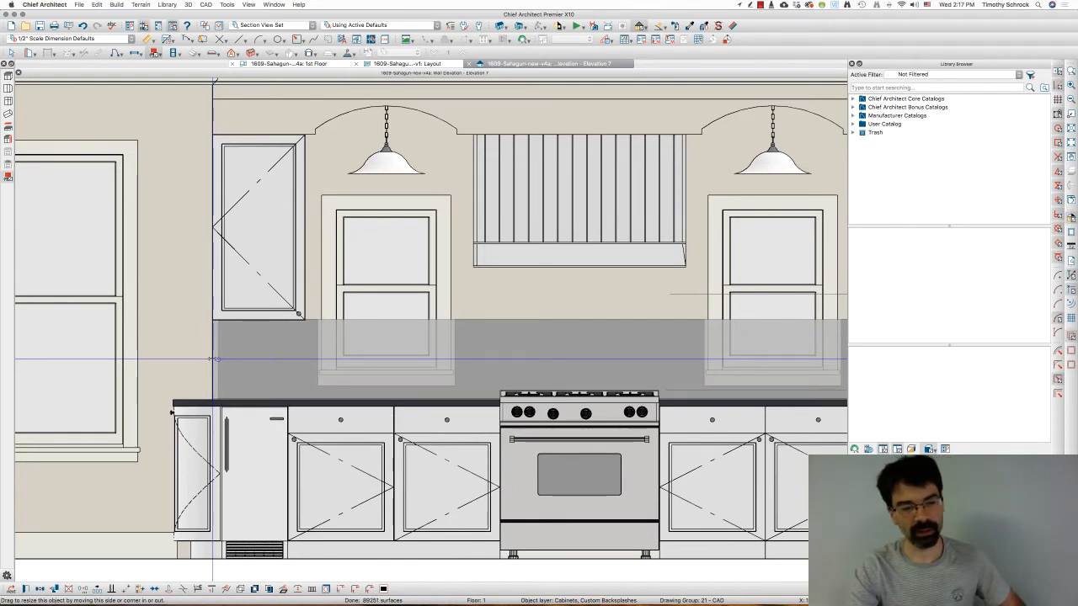
left_click_drag(212, 359, 213, 359)
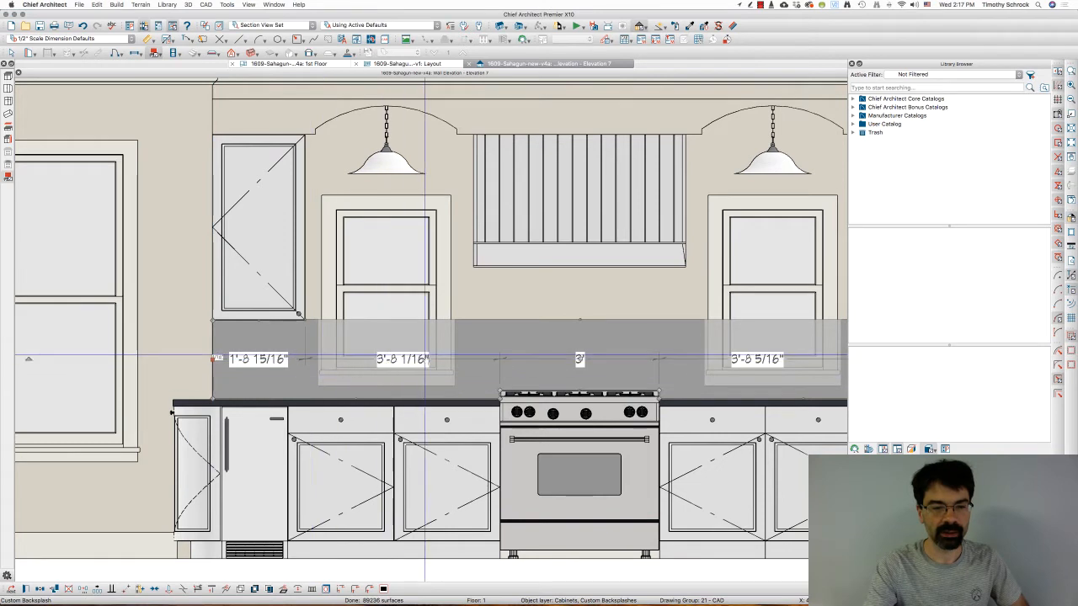
key("Escape")
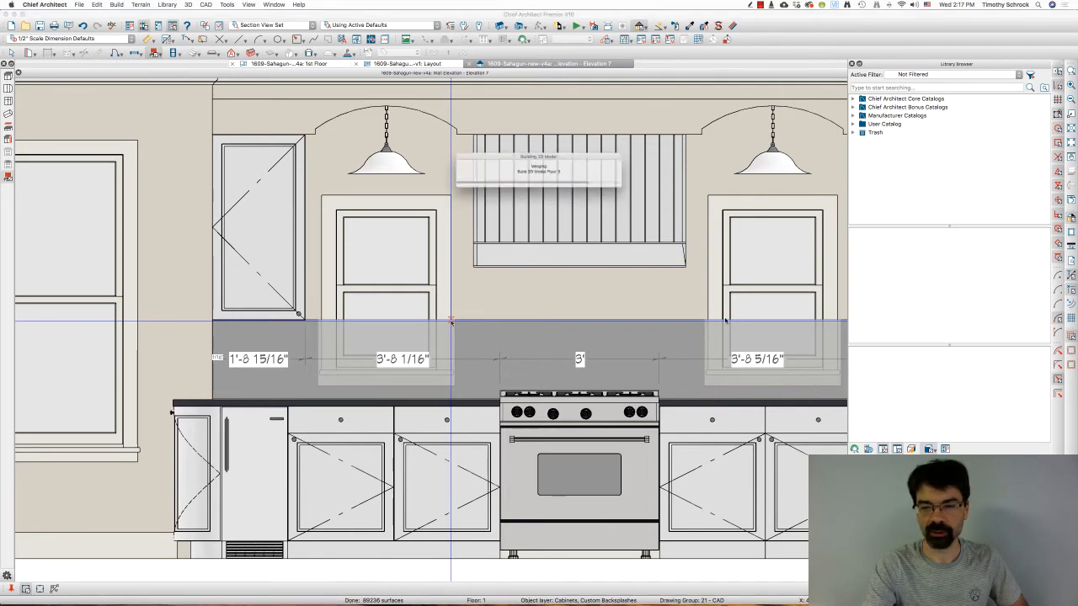
Break the backsplash's upper edge at both inner window casings and raise the section between them about 12 inches to the hood's underside.
left_click(450, 322)
key("3")
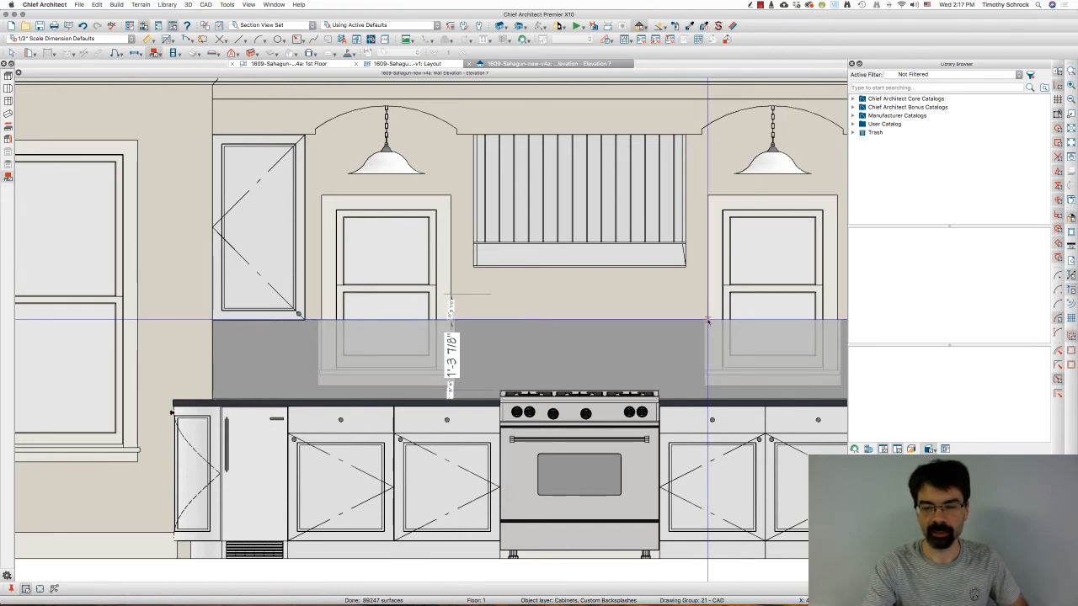
left_click(707, 320)
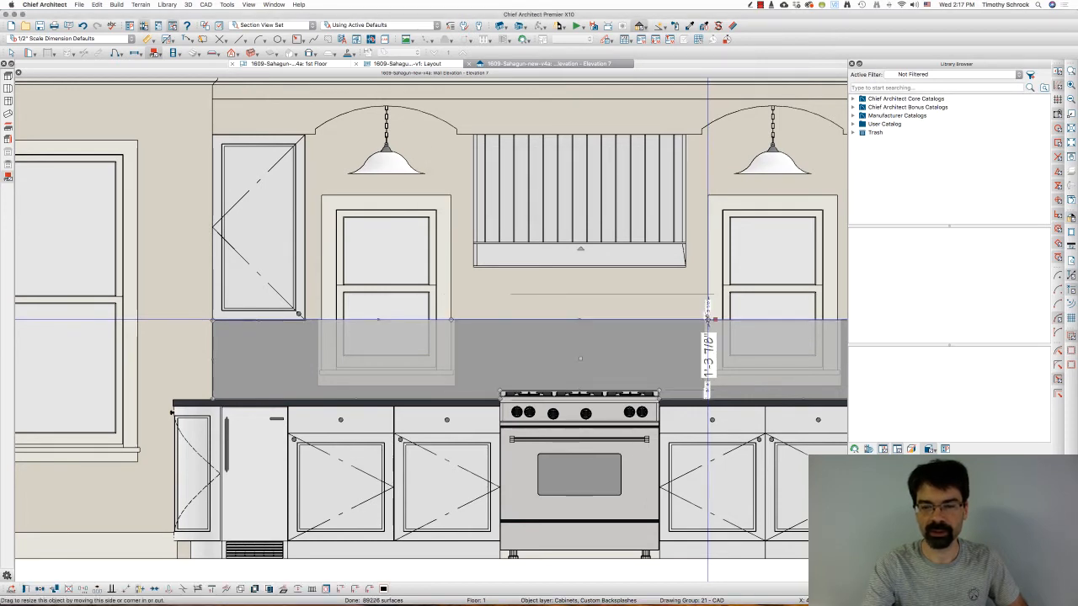
left_click_drag(580, 320, 581, 267)
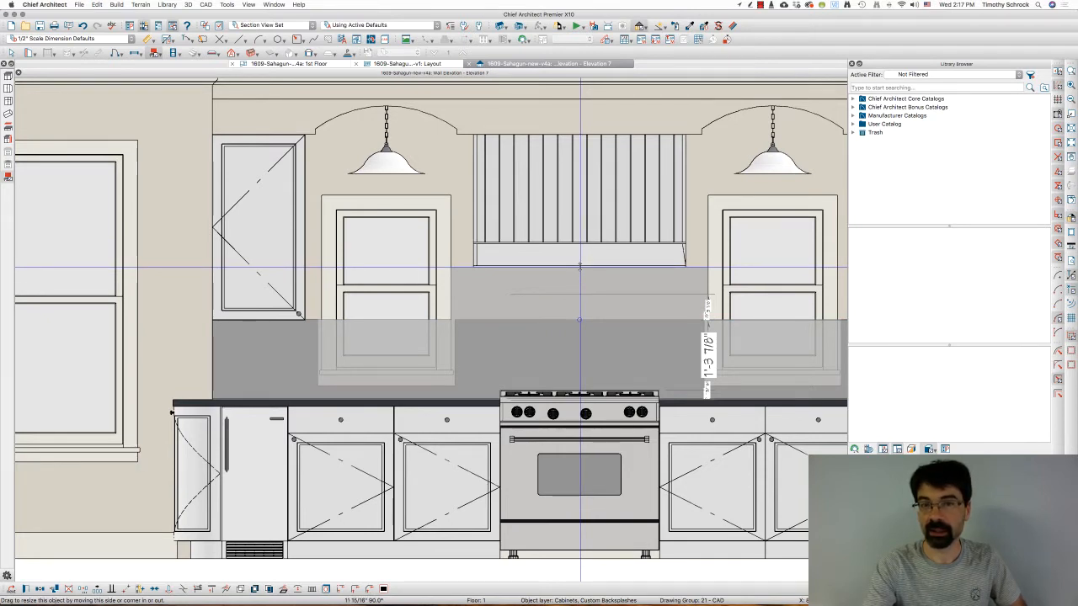
left_click_drag(580, 267, 580, 267)
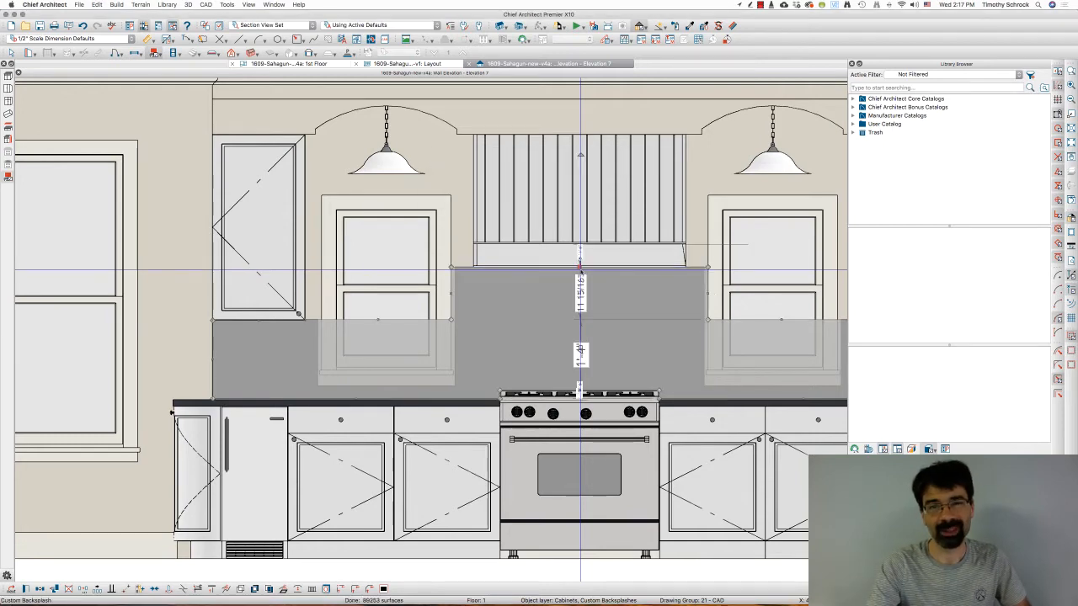
key("Escape")
scroll(511, 286, "down", 2)
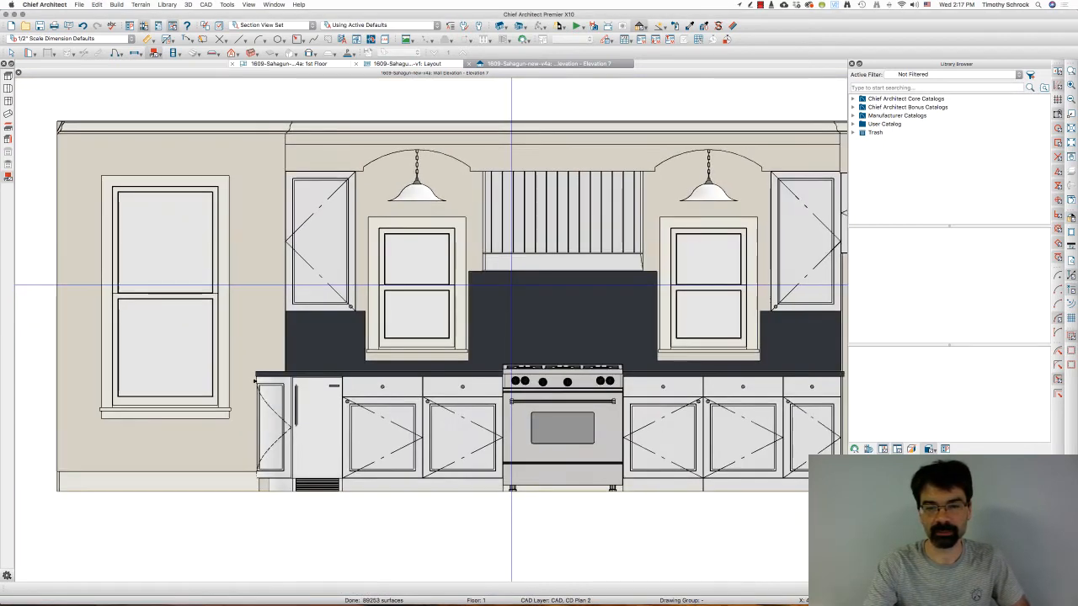
Return to the first-floor plan and create a full camera view looking across the island toward the range wall.
left_click(321, 65)
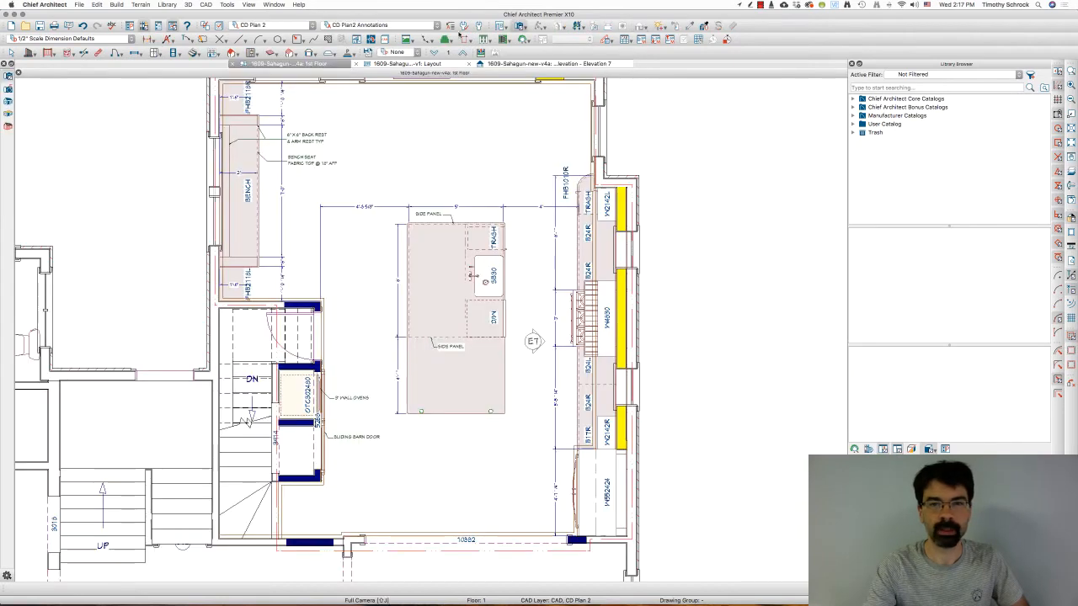
left_click_drag(329, 275, 455, 298)
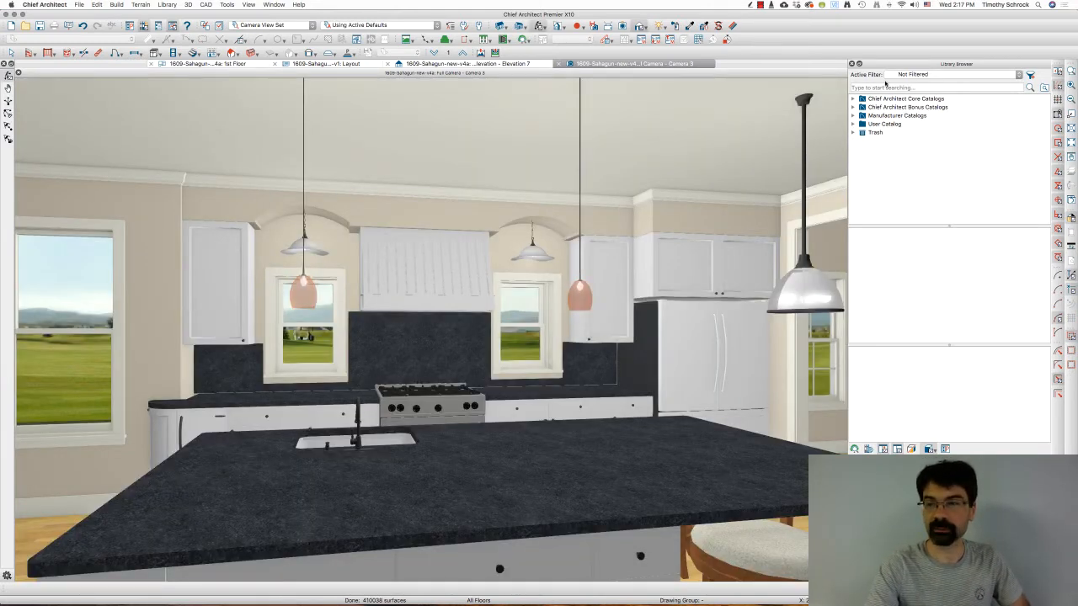
Search the library for "subway" and apply the White Tile material to the range wall's custom backsplash.
left_click(879, 87)
type("subway")
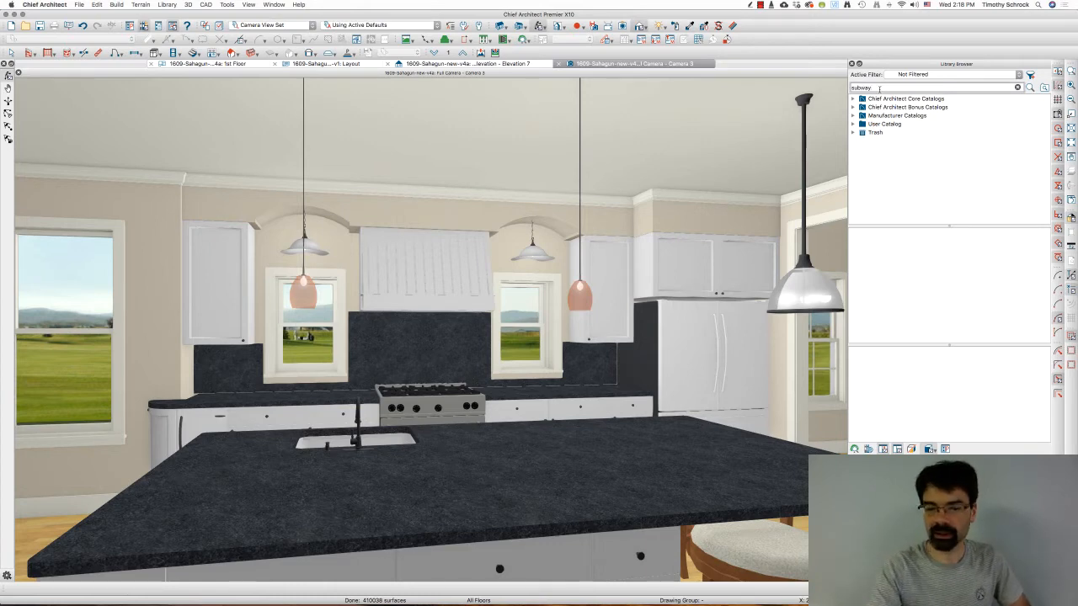
key("Return")
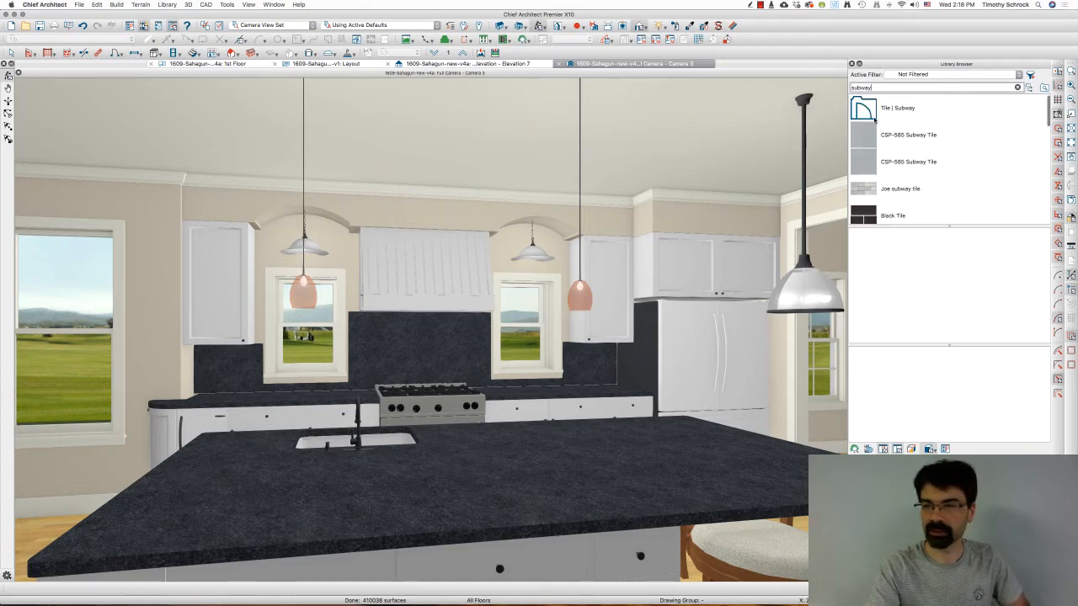
left_click(862, 110)
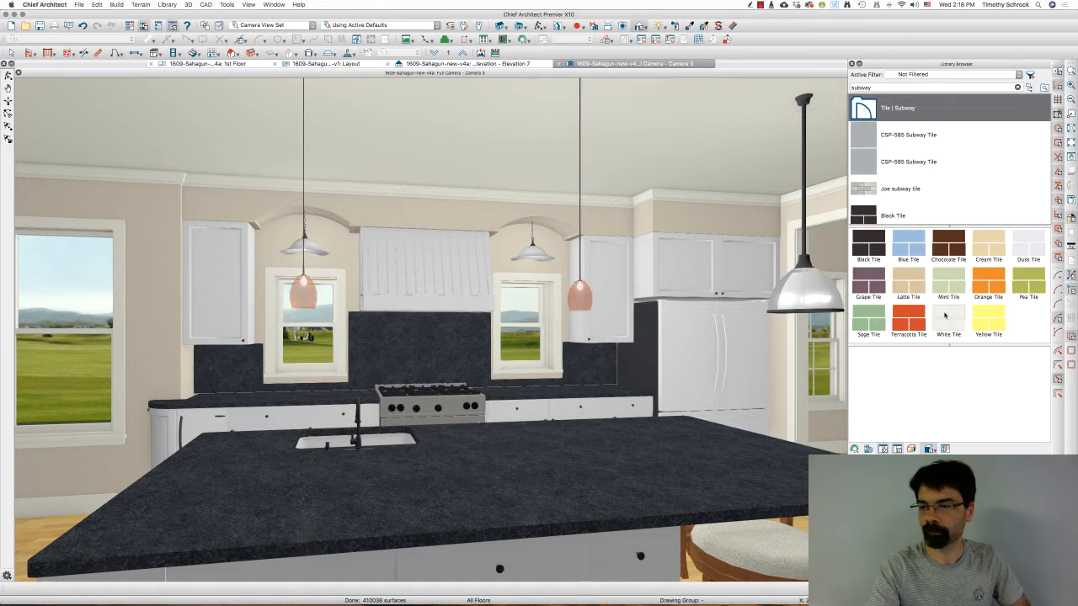
left_click(475, 357)
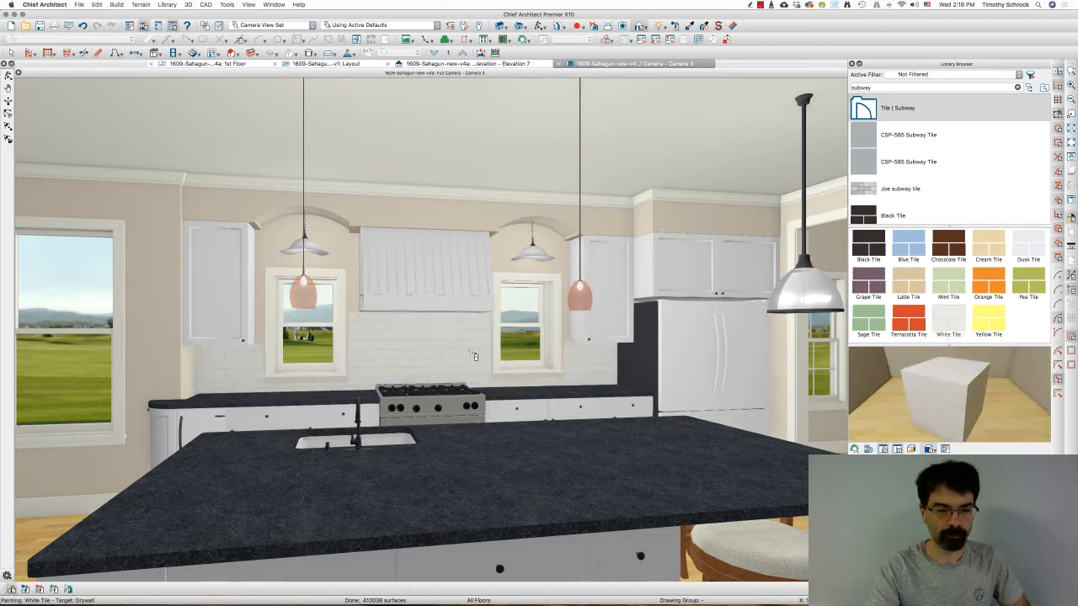
Close the camera view, return to the range wall's Elevation 7, and create a CAD detail from that view.
left_click(559, 65)
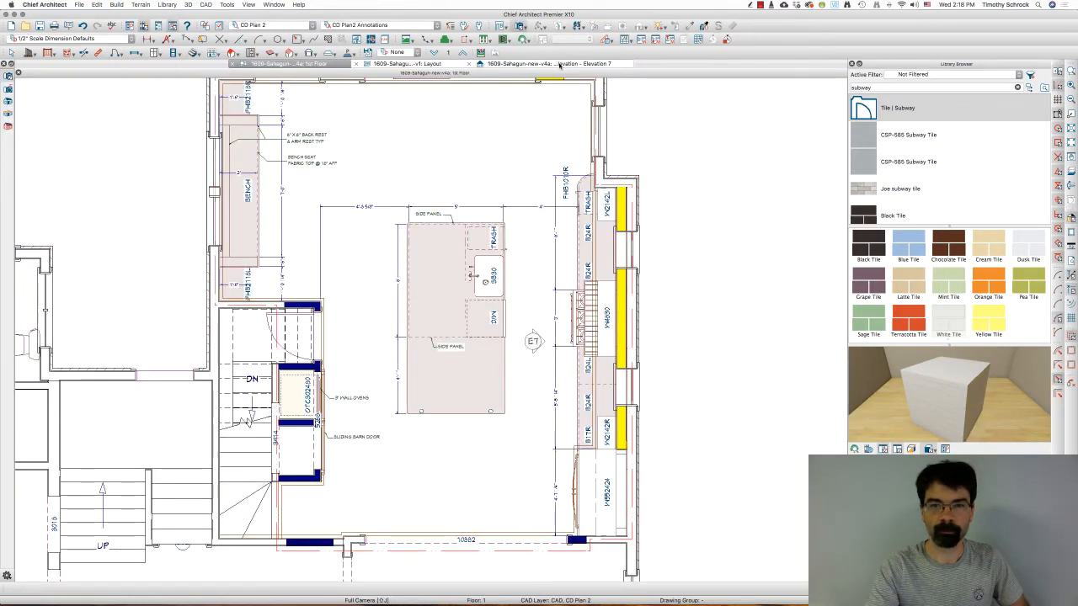
left_click(559, 66)
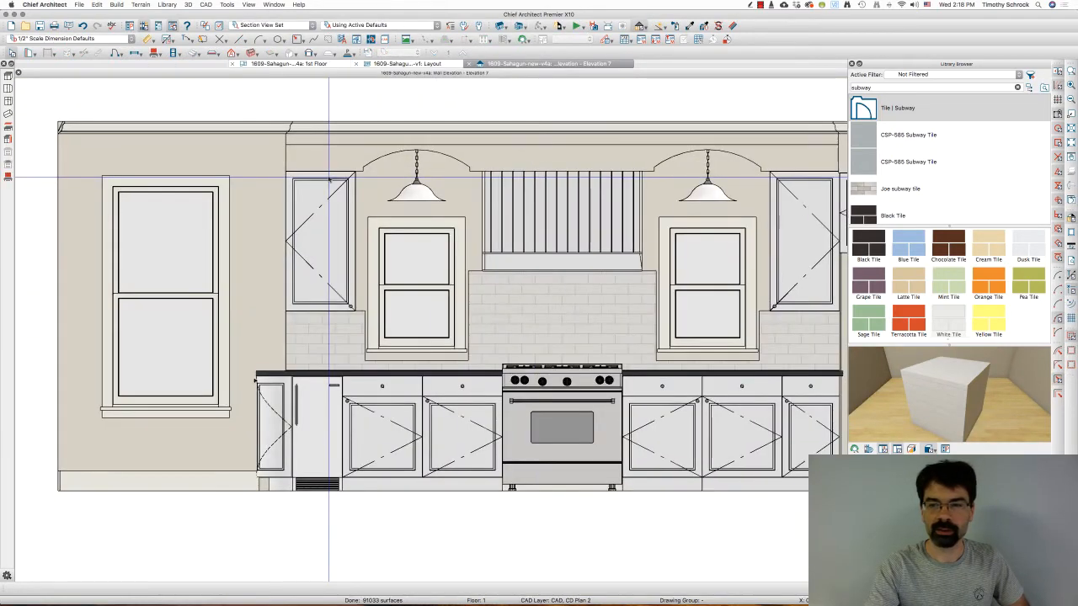
scroll(329, 176, "down", 3)
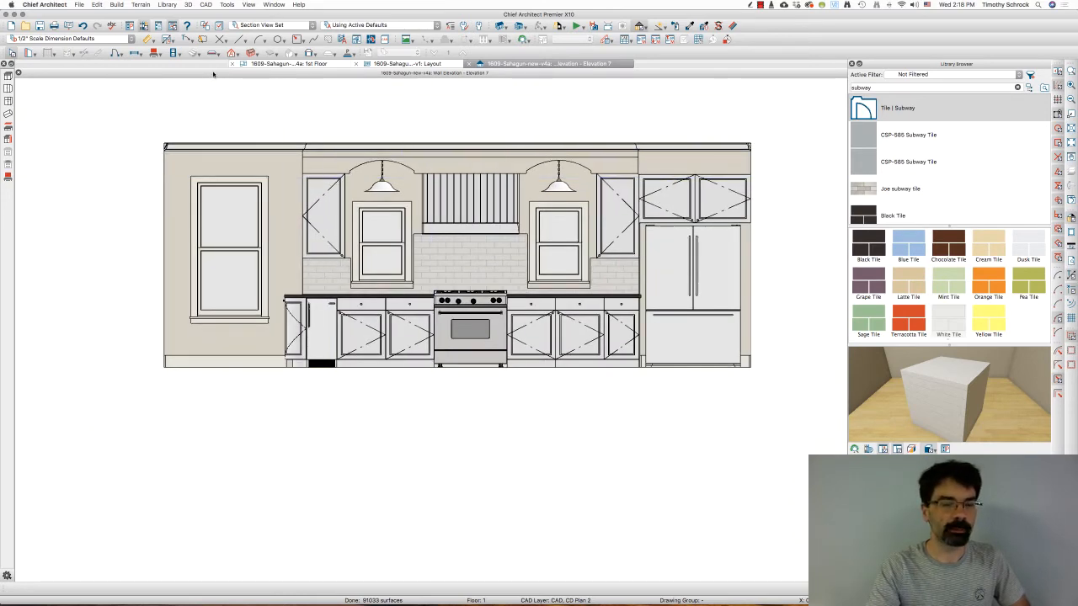
left_click(370, 40)
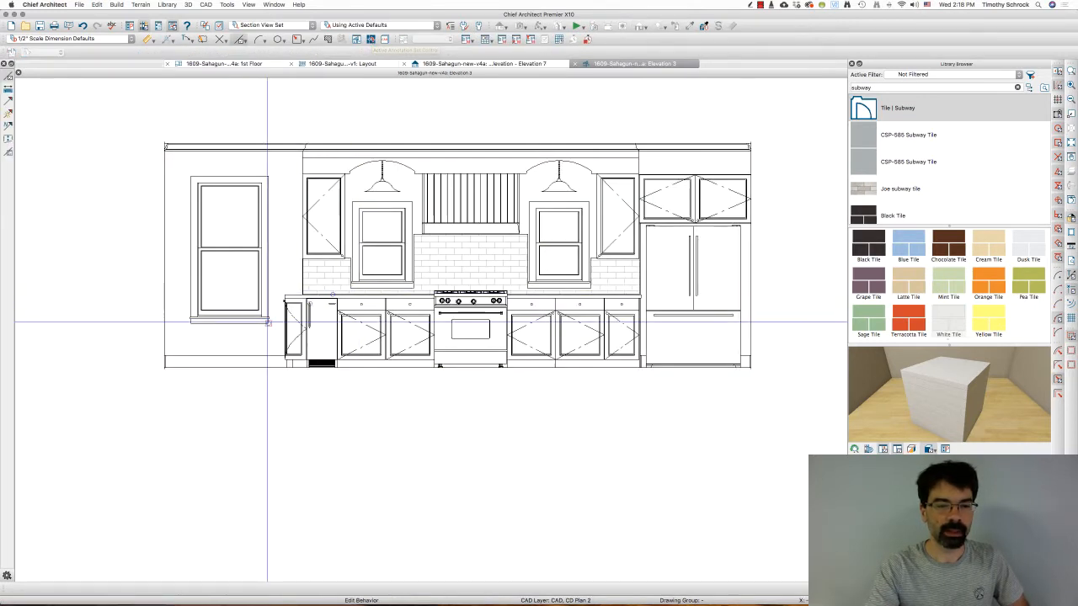
Delete the base cabinet, oven and refrigerator linework from the CAD detail, including the cabinets above the refrigerator.
left_click_drag(273, 295, 789, 435)
key("Delete")
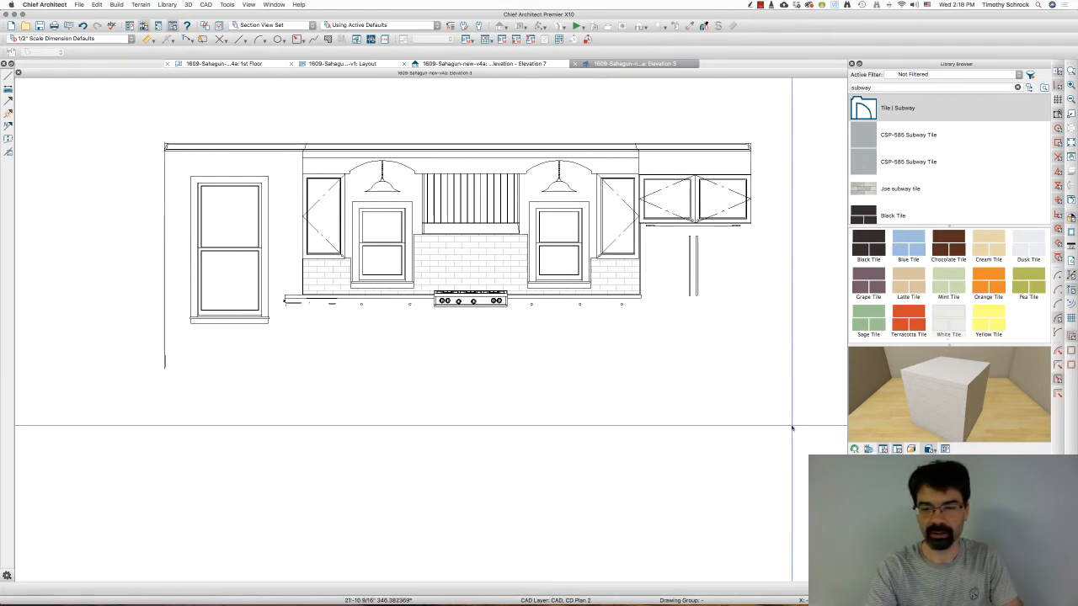
left_click_drag(775, 297, 654, 120)
key("Delete")
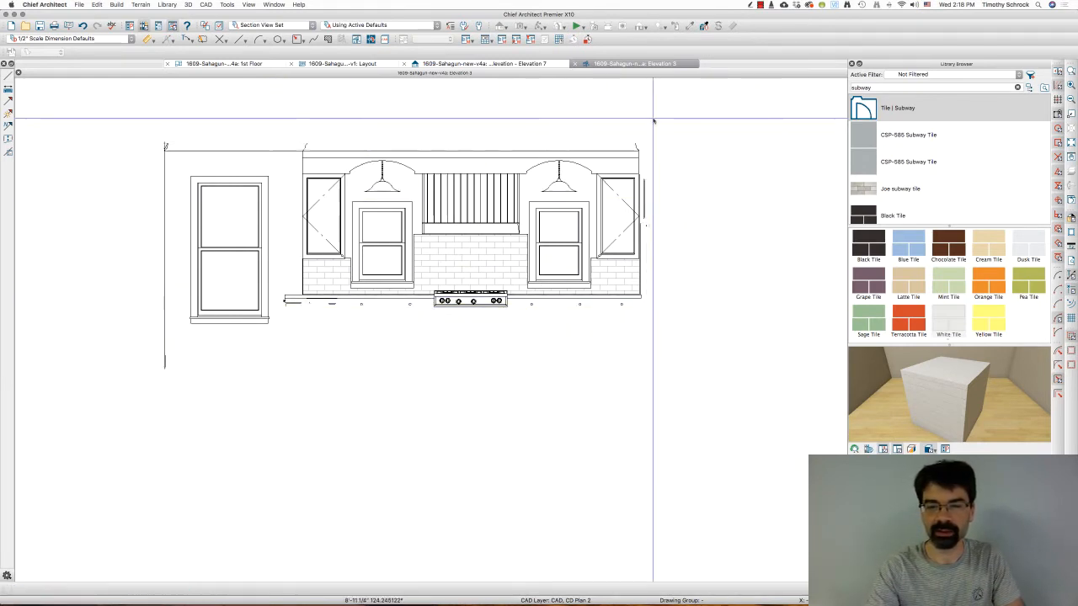
Delete the crown, arch, pendant and upper cabinet lines, along with the large window left of the kitchen cabinets.
left_click_drag(680, 223, 111, 110)
key("Delete")
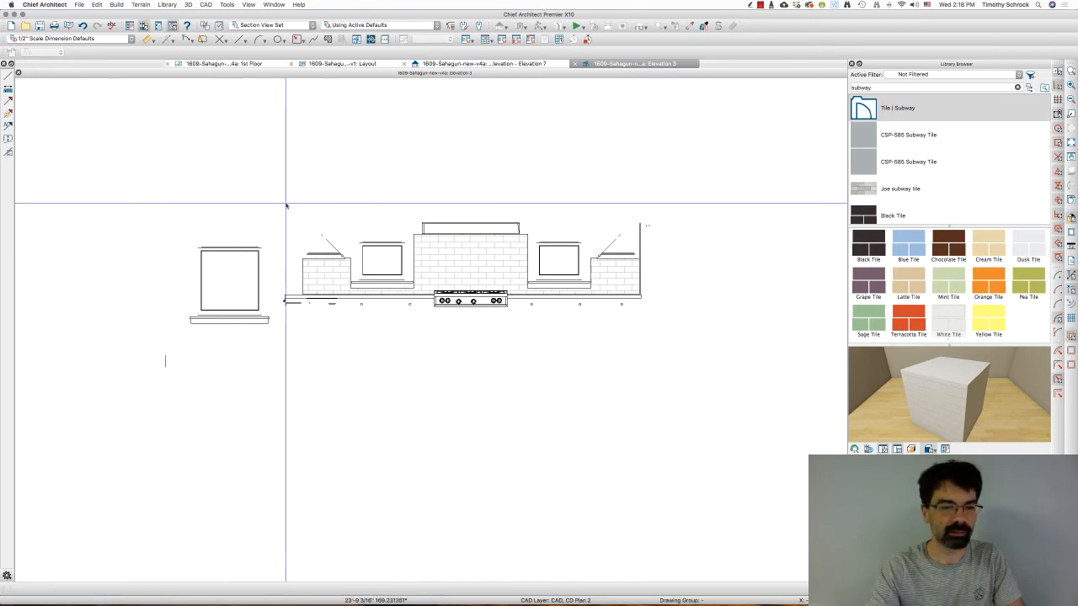
left_click_drag(298, 199, 131, 396)
key("Delete")
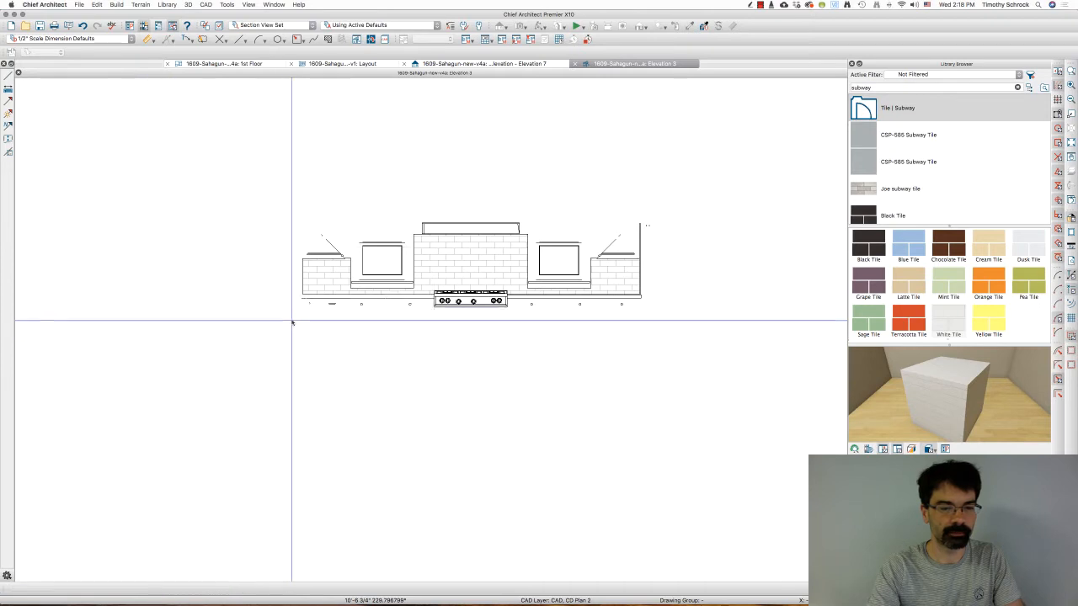
Delete the countertop, cabinet knob and range control linework below the backsplash.
scroll(292, 301, "up", 2)
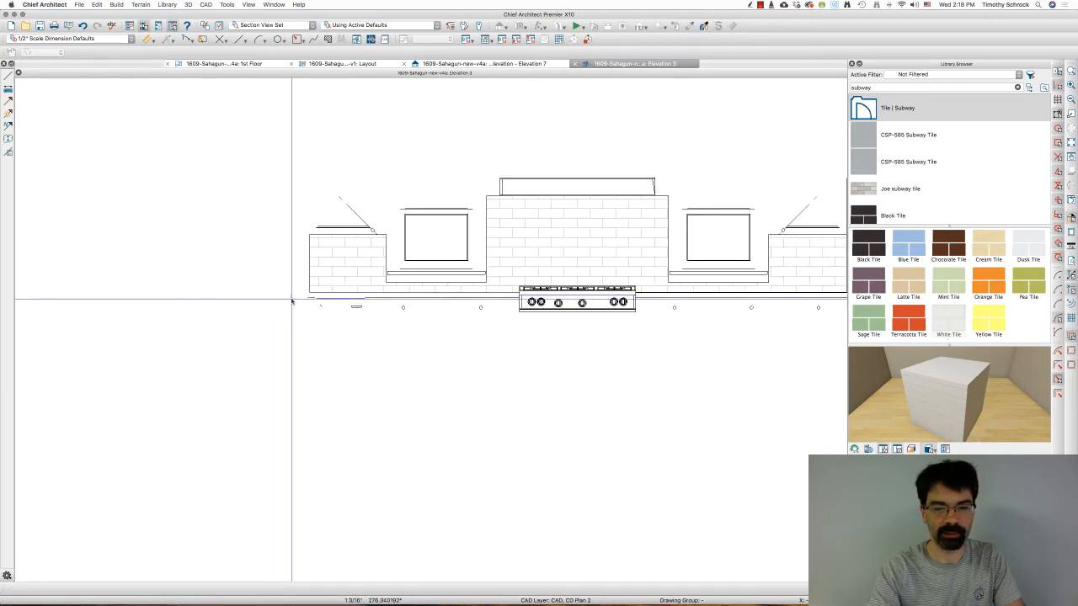
left_click_drag(293, 298, 843, 366)
key("Delete")
scroll(337, 368, "down", 2)
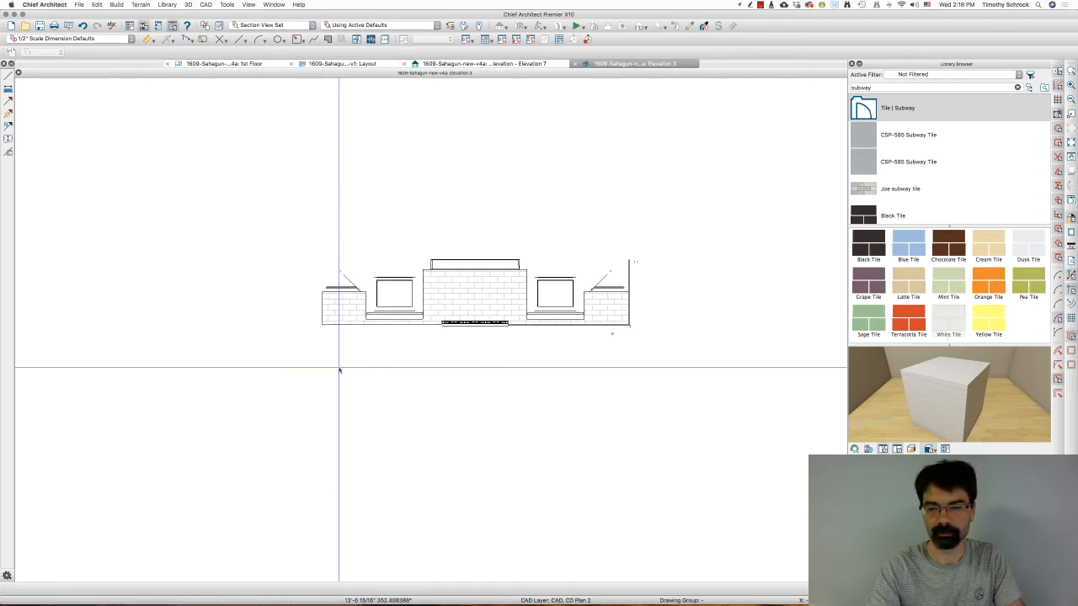
scroll(601, 349, "up", 2)
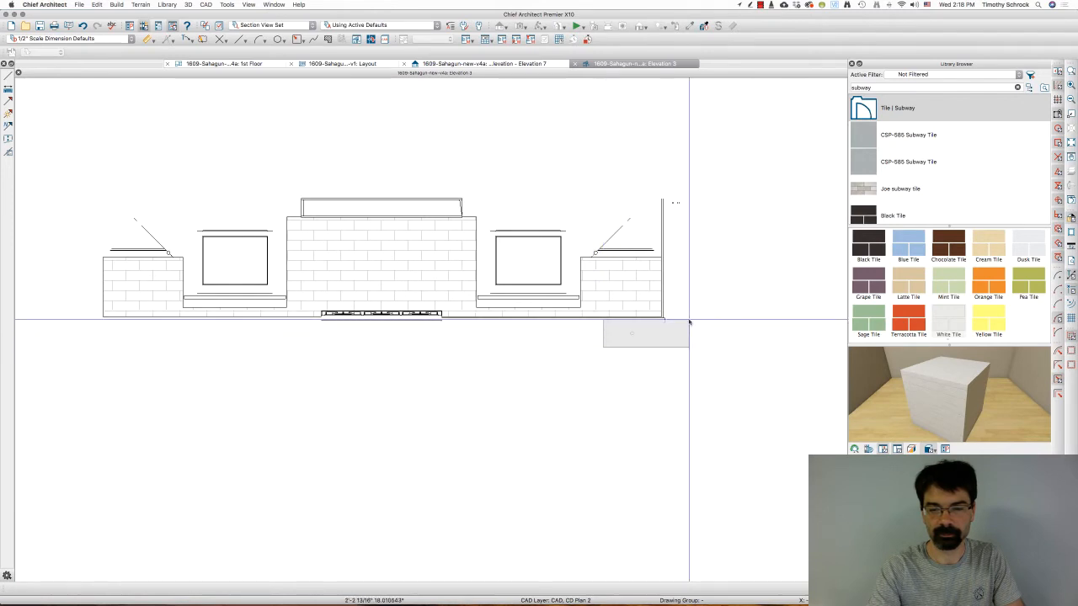
Delete the remaining right wall cabinet lines and the range hood's lower band above the backsplash.
scroll(674, 325, "up", 3)
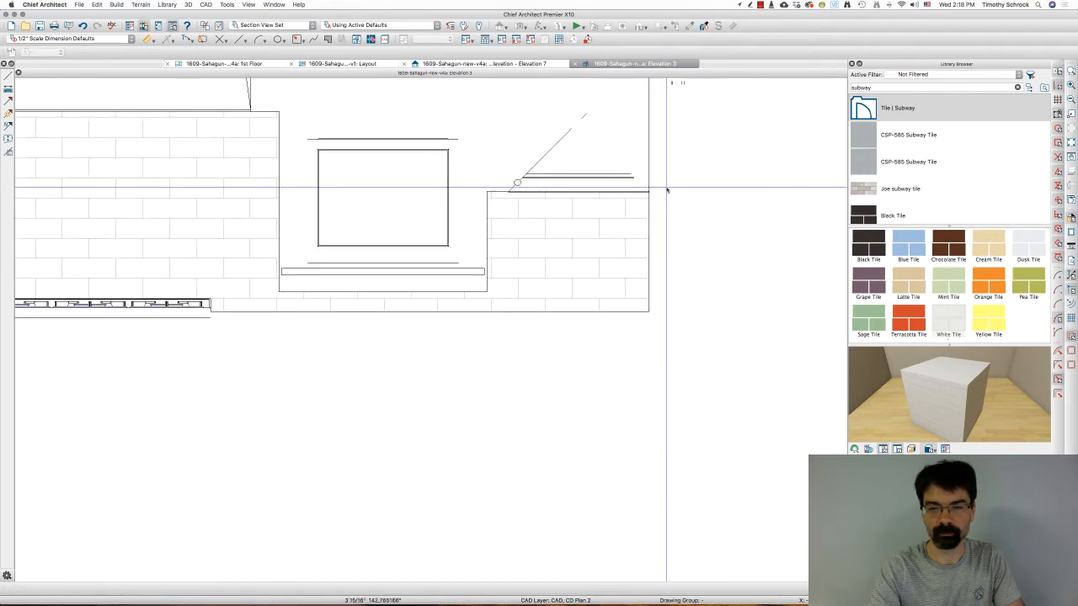
left_click_drag(666, 185, 741, 48)
key("Delete")
scroll(750, 277, "down", 6)
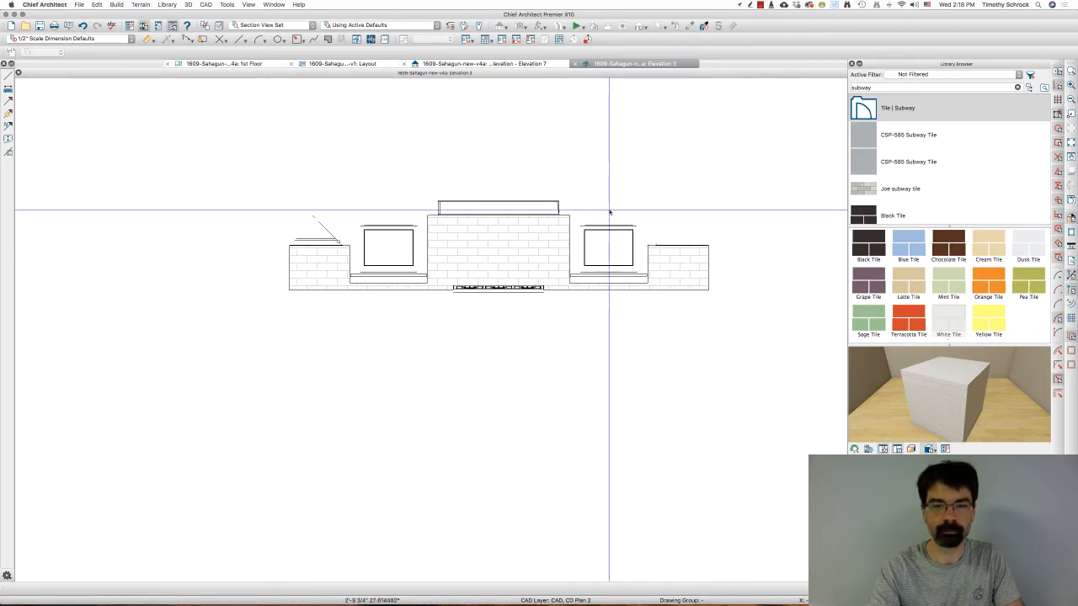
scroll(566, 223, "up", 3)
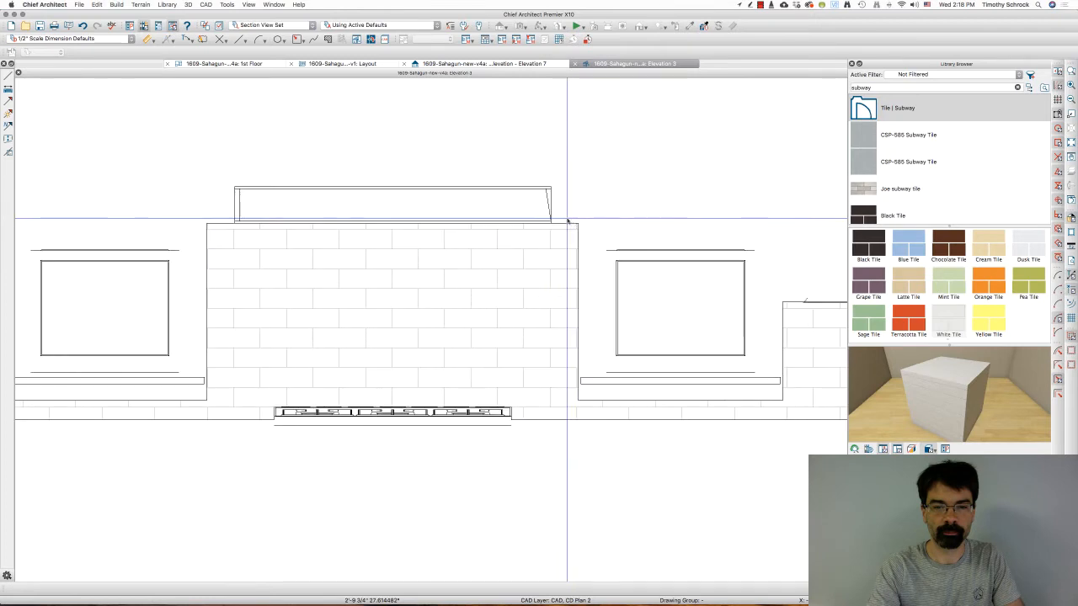
left_click_drag(564, 225, 203, 135)
key("Delete")
scroll(458, 150, "down", 2)
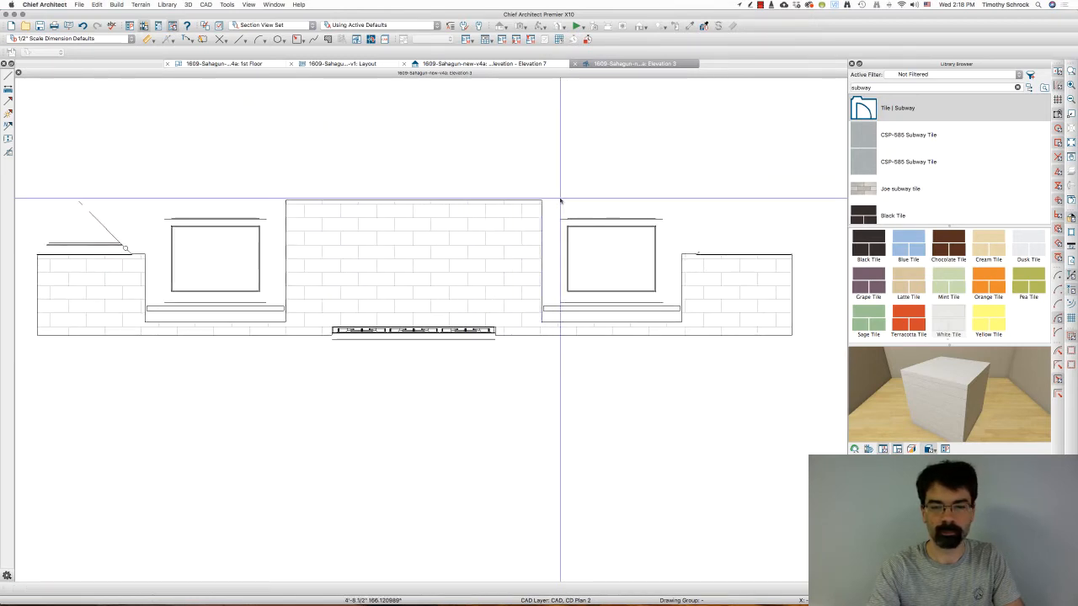
Delete the right range-wall window's linework and the backsplash outlines bordering its opening.
left_click_drag(557, 203, 671, 317)
key("Delete")
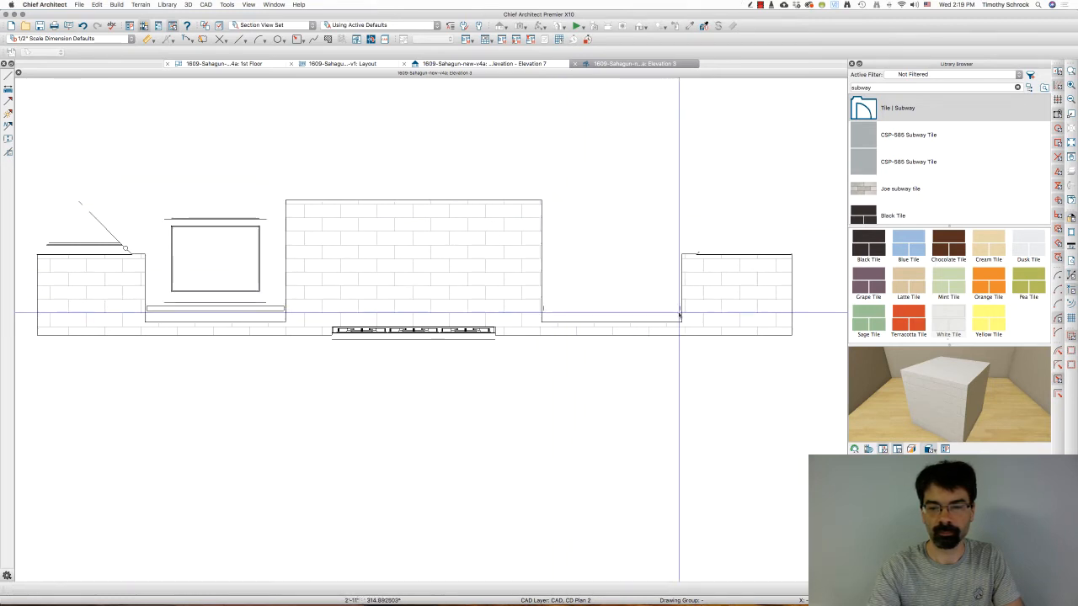
scroll(674, 313, "up", 2)
left_click(679, 312)
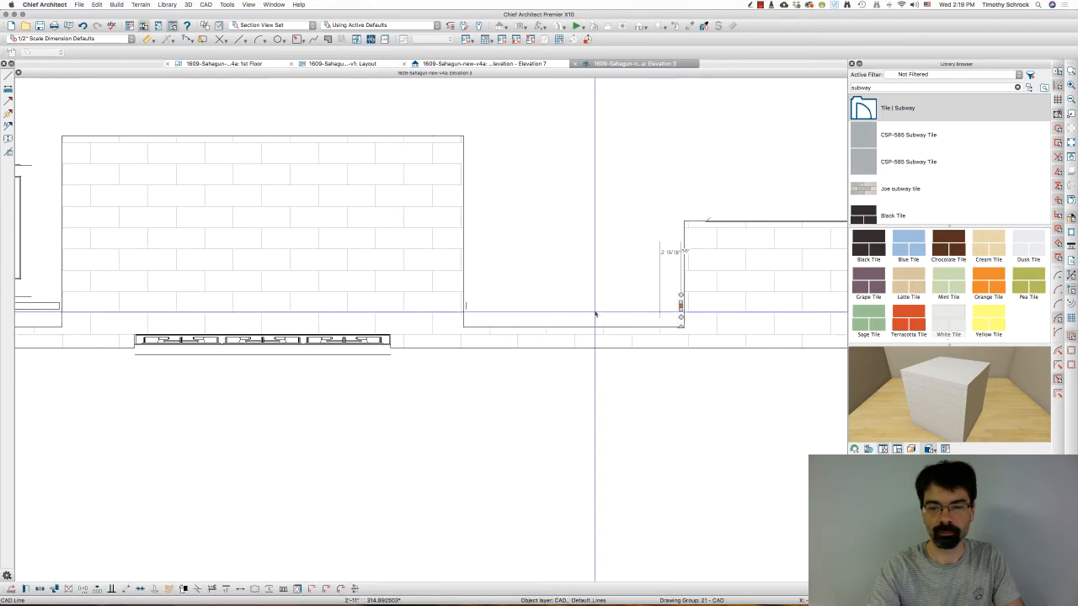
left_click(464, 307)
left_click_drag(466, 307, 702, 215)
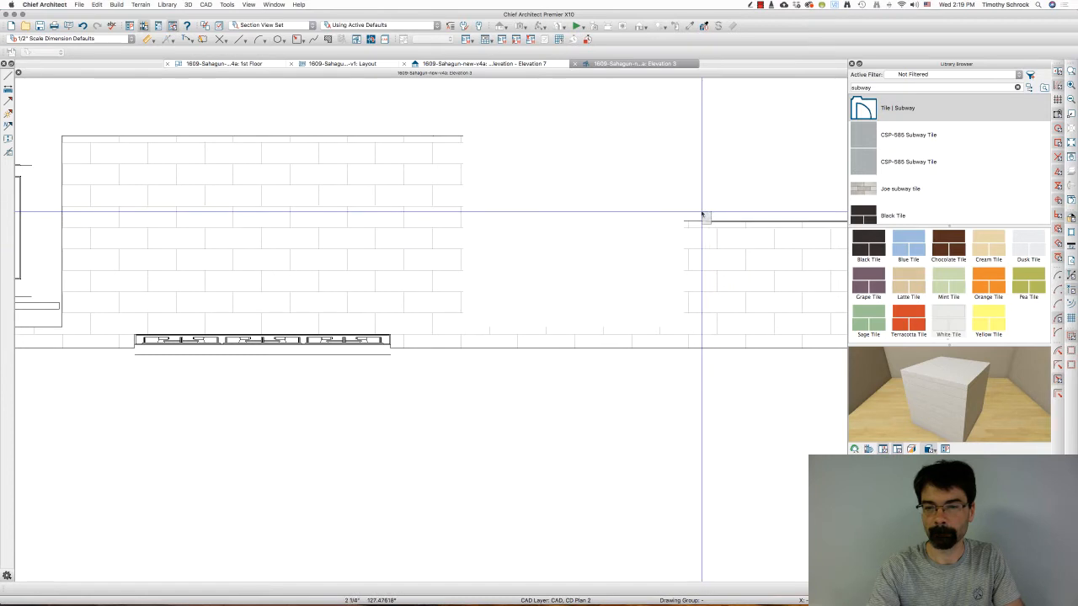
key("Delete")
Delete the outline along the upper and left edges of the backsplash's raised center section.
scroll(748, 207, "down", 6)
scroll(573, 177, "up", 5)
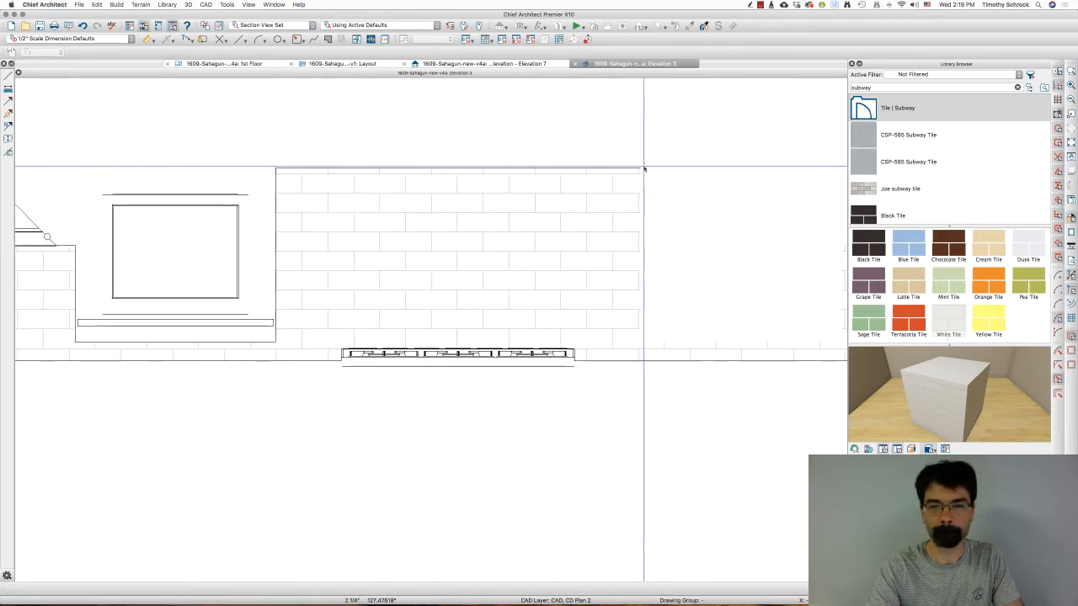
scroll(632, 172, "up", 2)
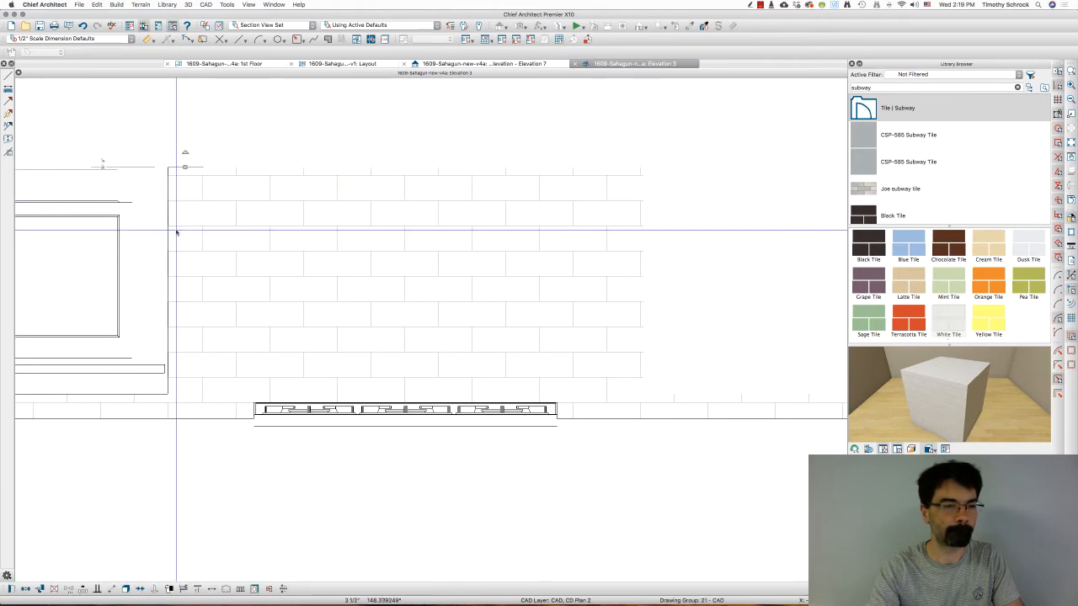
scroll(397, 210, "down", 3)
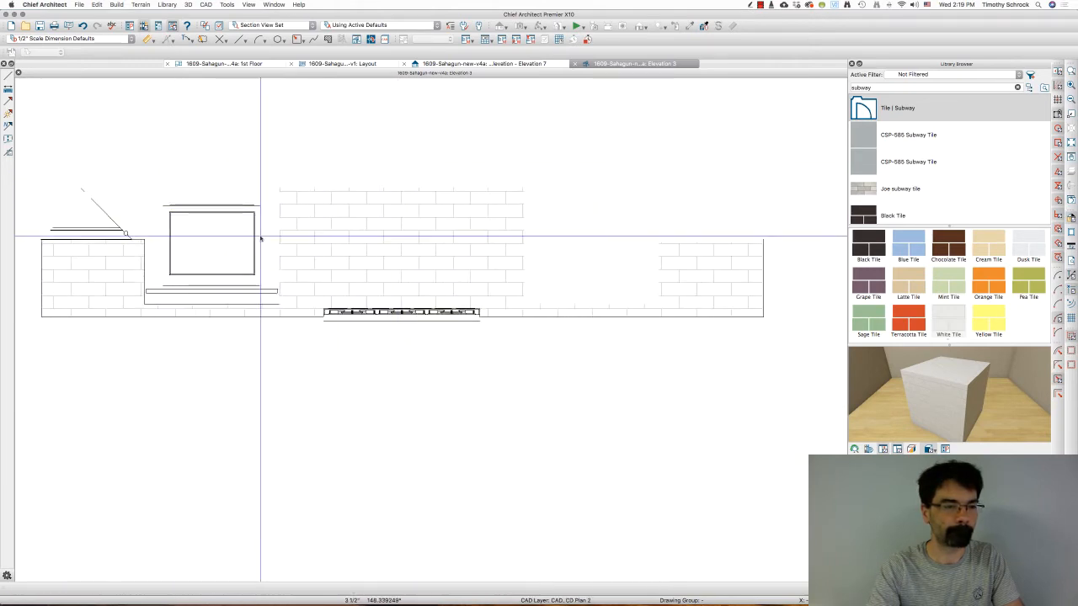
Delete the left range-wall window, the leftover left wall cabinet lines, and the adjoining backsplash edges.
left_click_drag(266, 293, 163, 184)
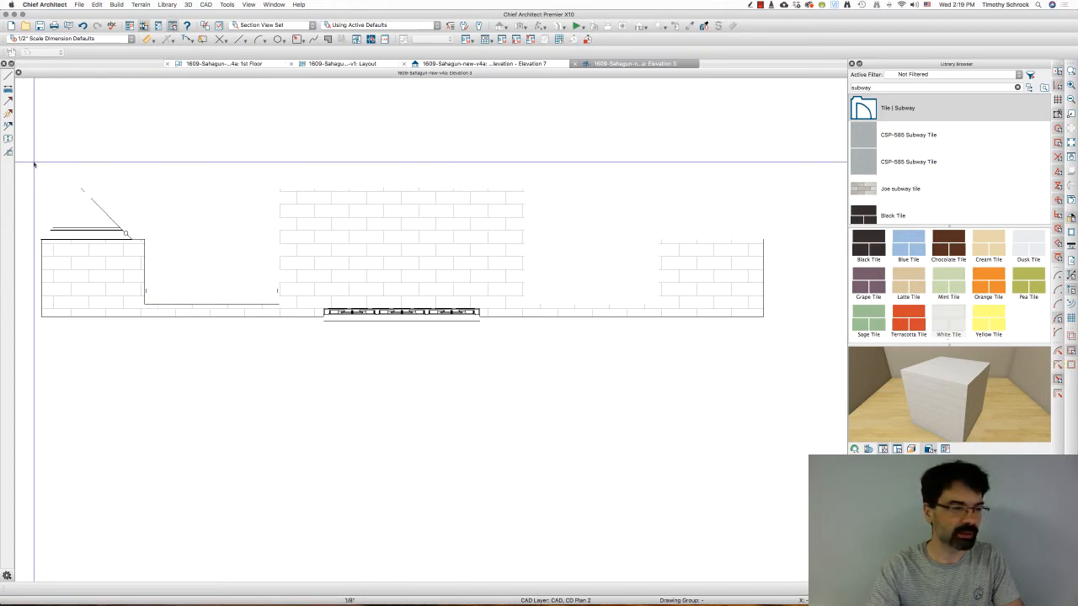
left_click_drag(33, 162, 157, 241)
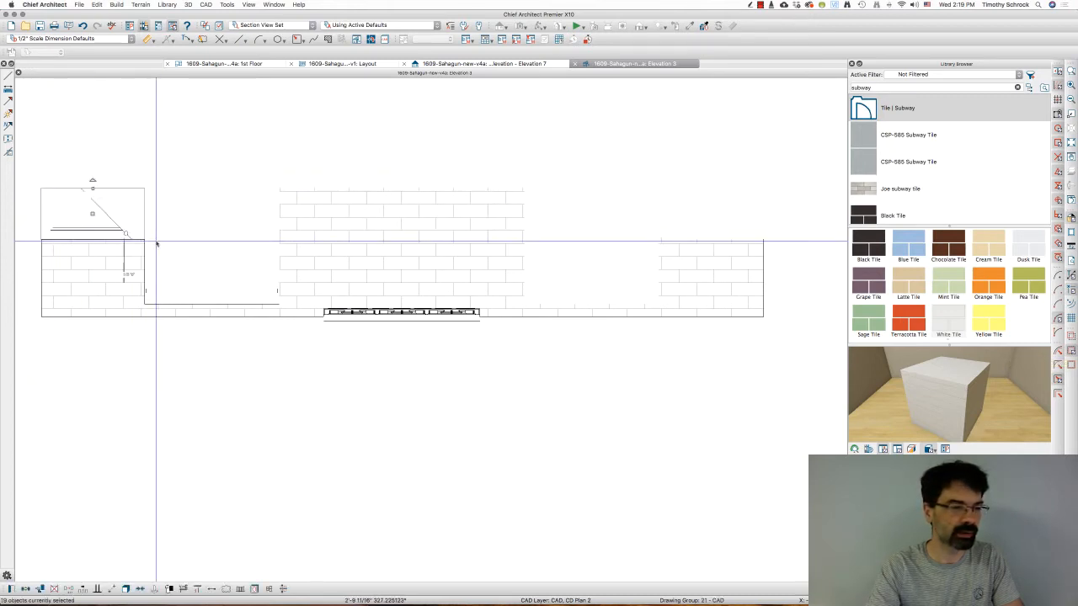
left_click(145, 251)
key("Delete")
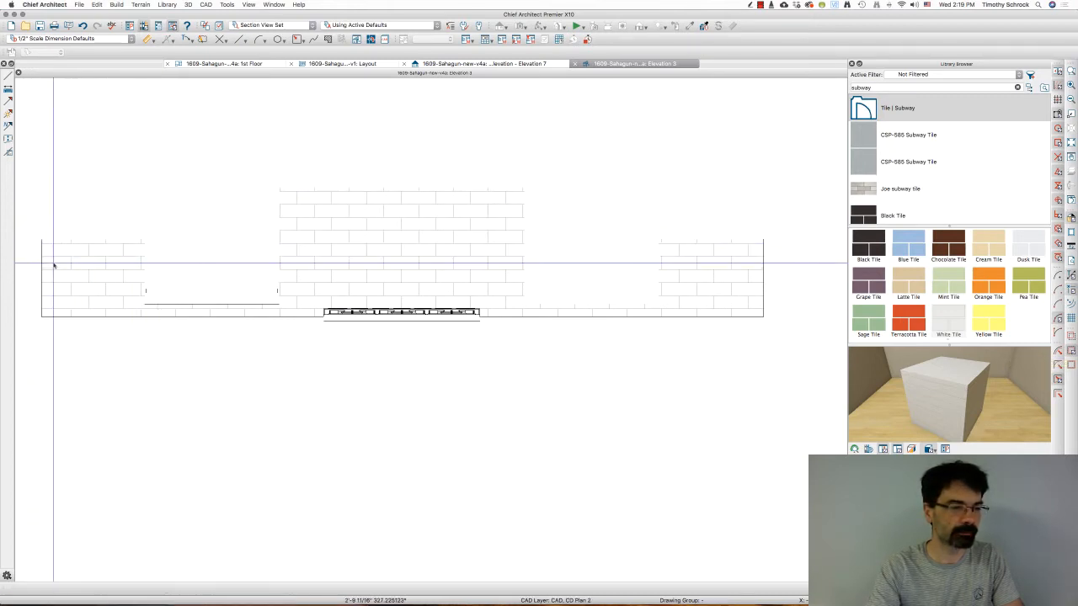
Delete the backsplash's left end line, the leftover left window sill lines, and the cooktop linework.
left_click(43, 255)
key("Delete")
left_click_drag(147, 292, 283, 308)
left_click_drag(322, 341, 490, 321)
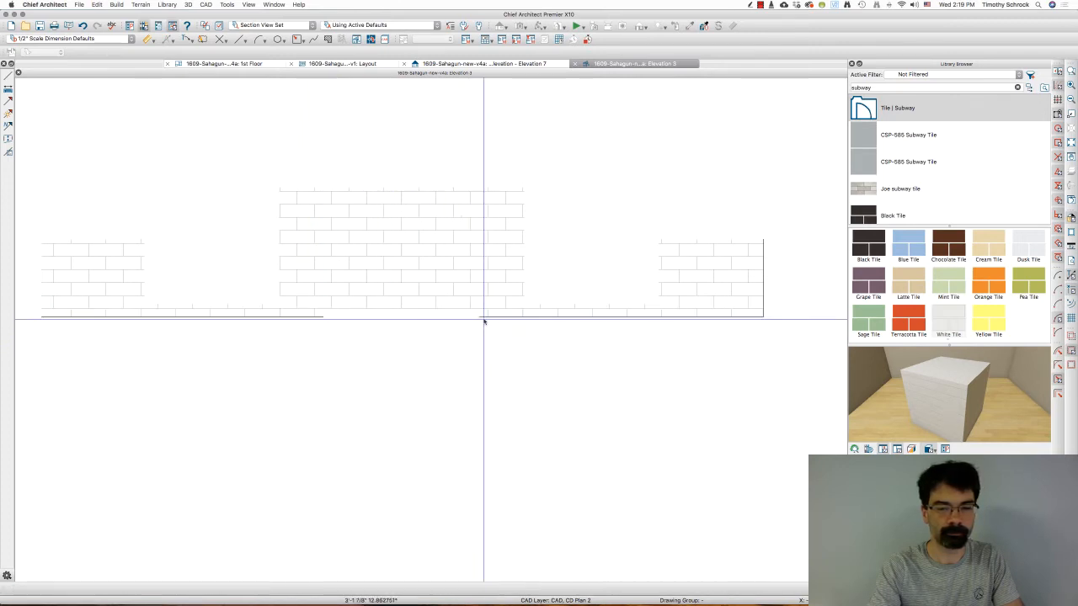
Delete the backsplash's bottom edge lines and right end line so that only tile joints remain.
left_click(571, 320)
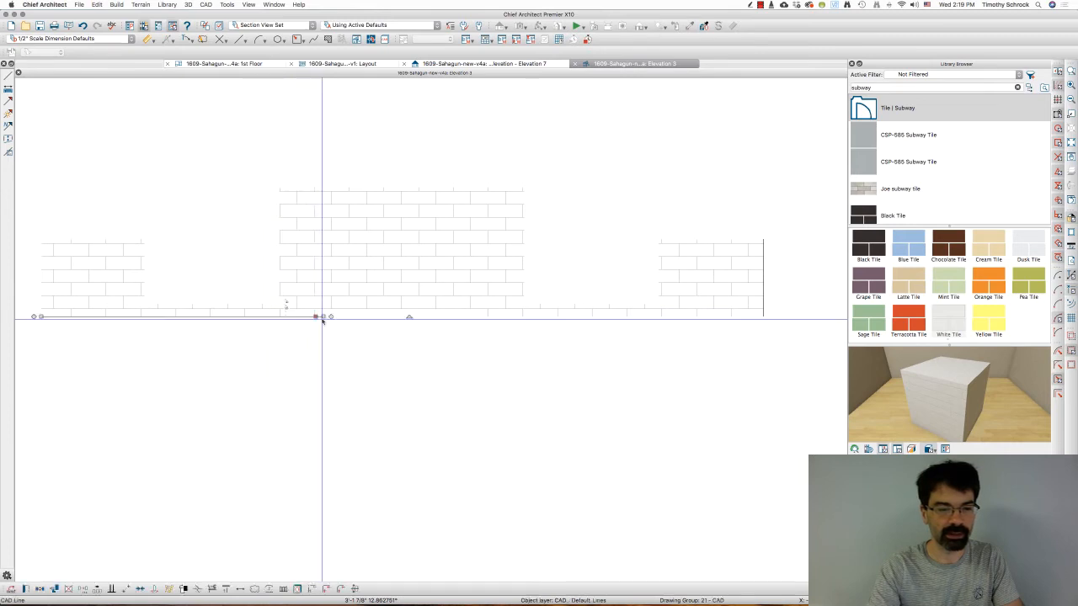
left_click(763, 289)
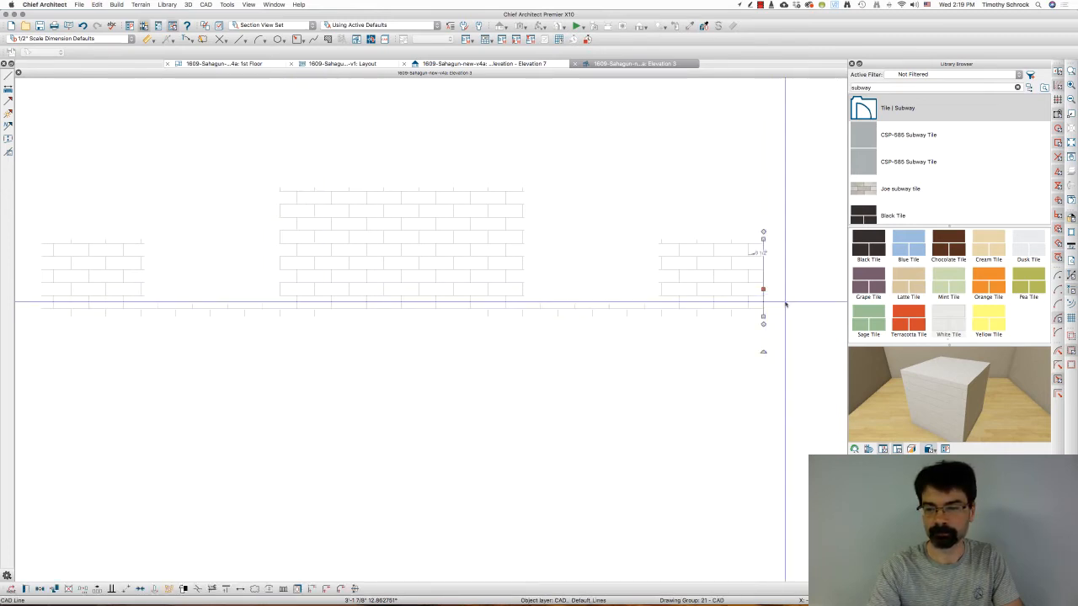
key("Delete")
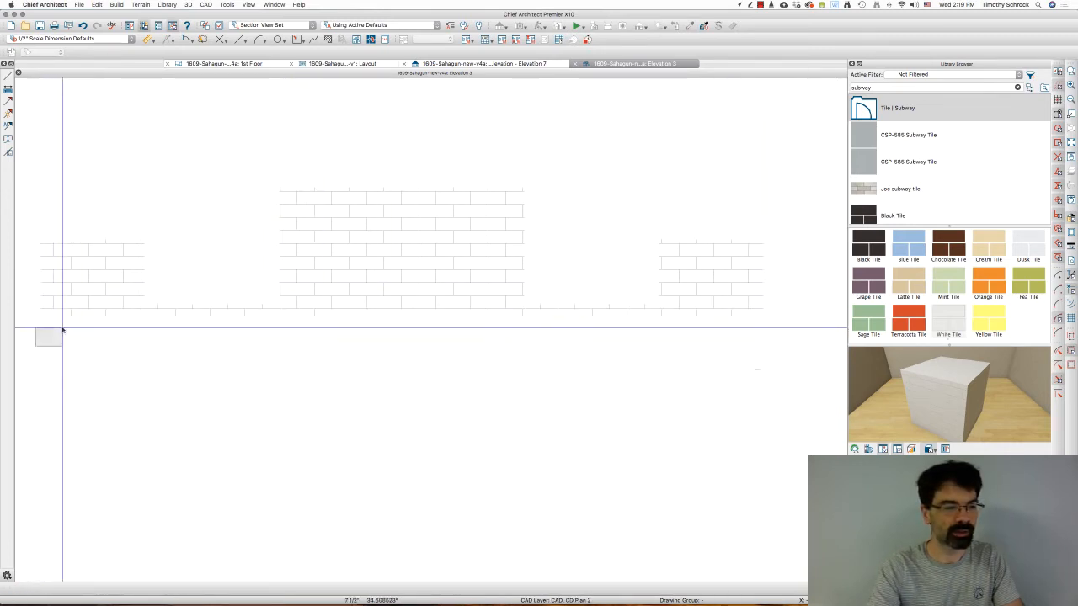
Copy all the tile joint lines from the CAD detail and paste them in place over the backsplash in Elevation 7.
left_click_drag(61, 331, 787, 135)
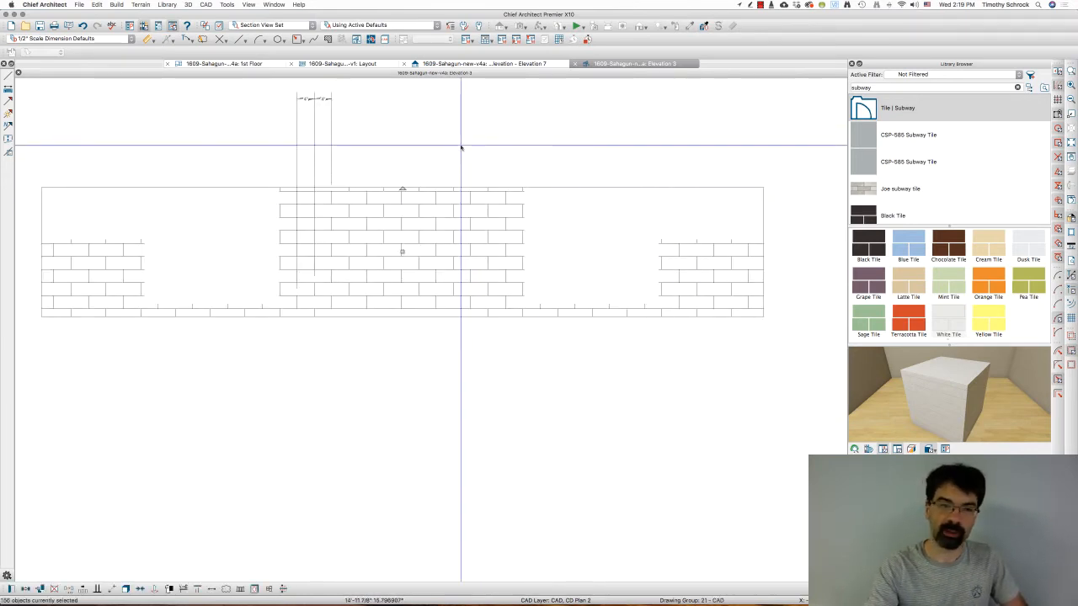
left_click(467, 65)
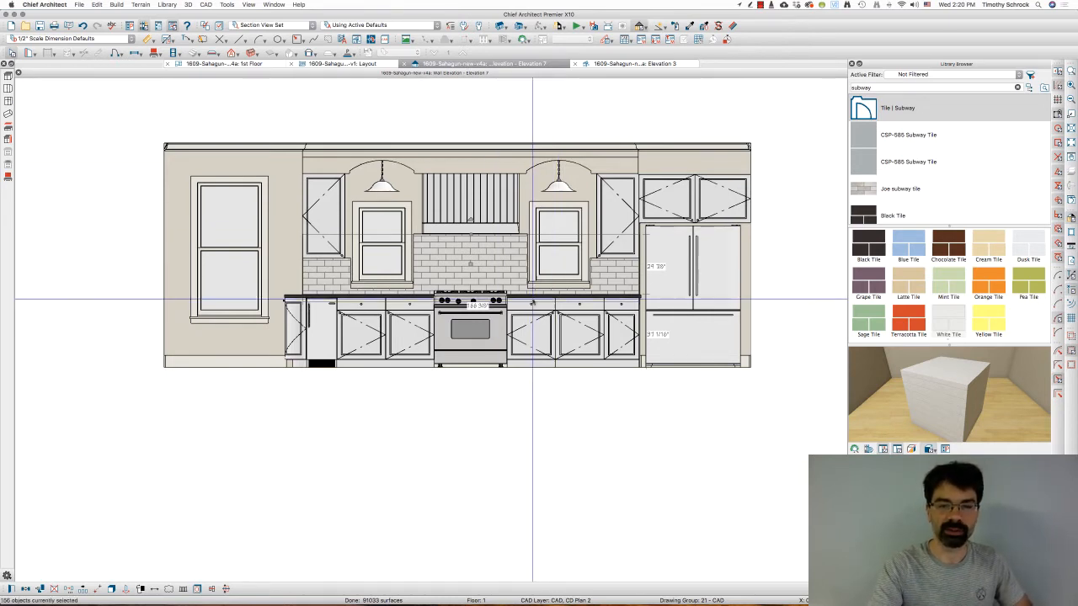
scroll(529, 298, "up", 2)
scroll(498, 250, "up", 2)
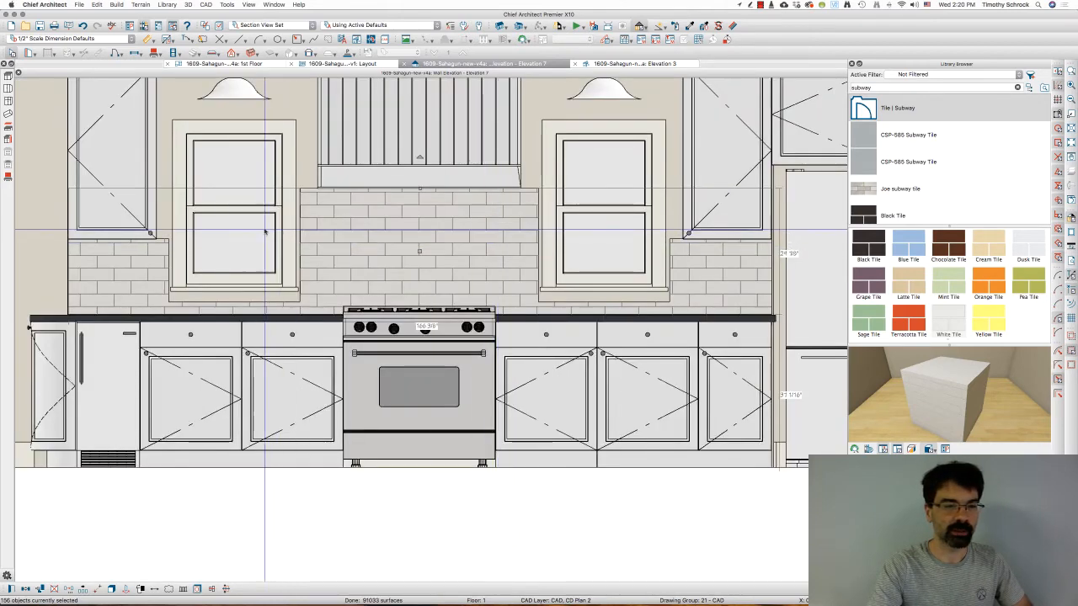
Deselect the pasted tile joints and set the current CAD layer to CAD, _Default_Lines.
scroll(255, 229, "up", 2)
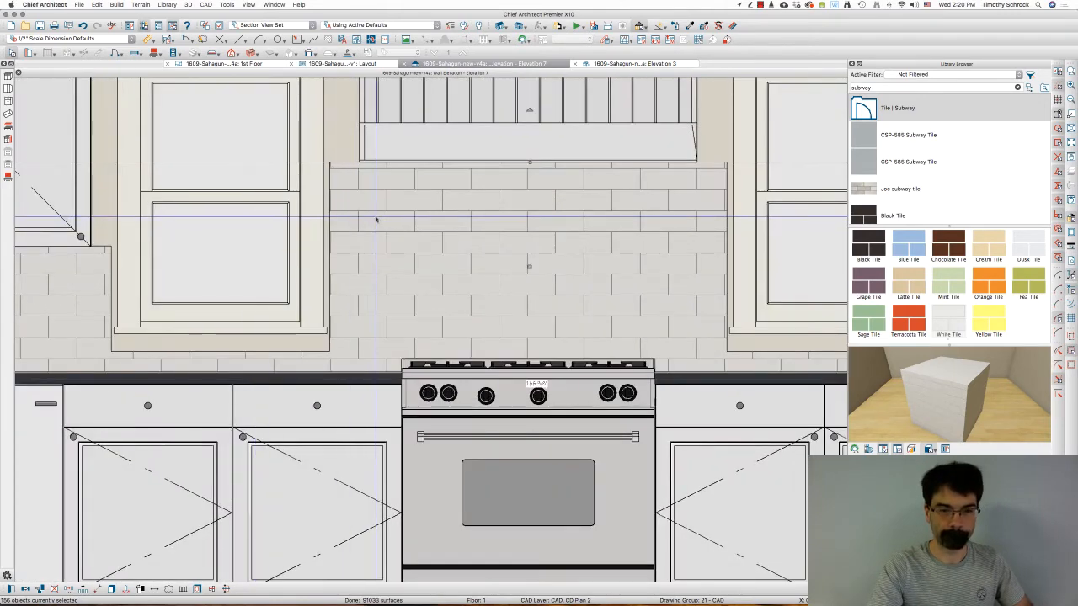
key("Escape")
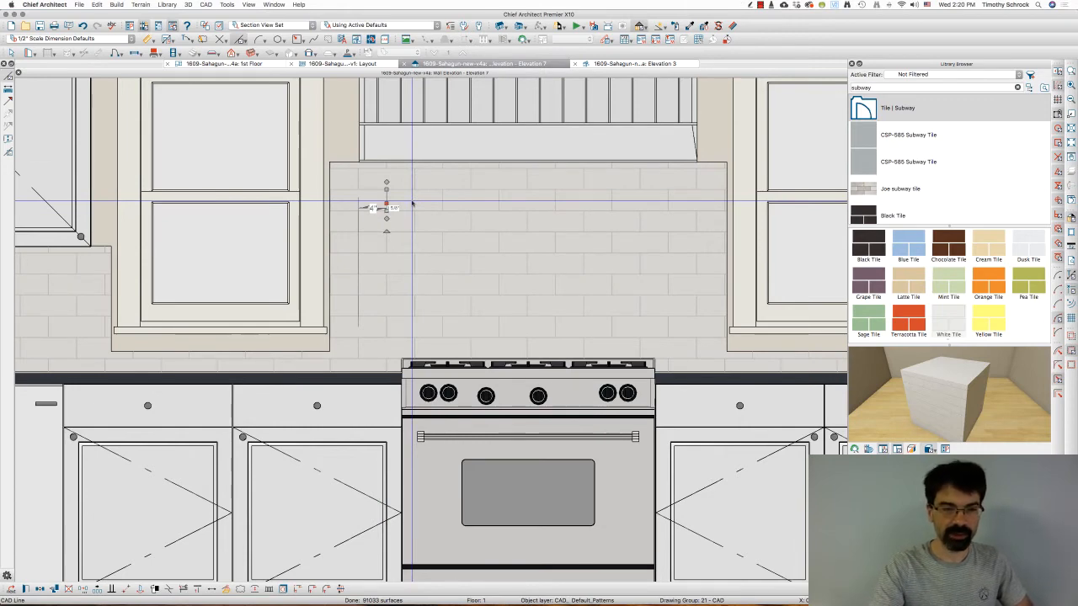
scroll(412, 202, "down", 2)
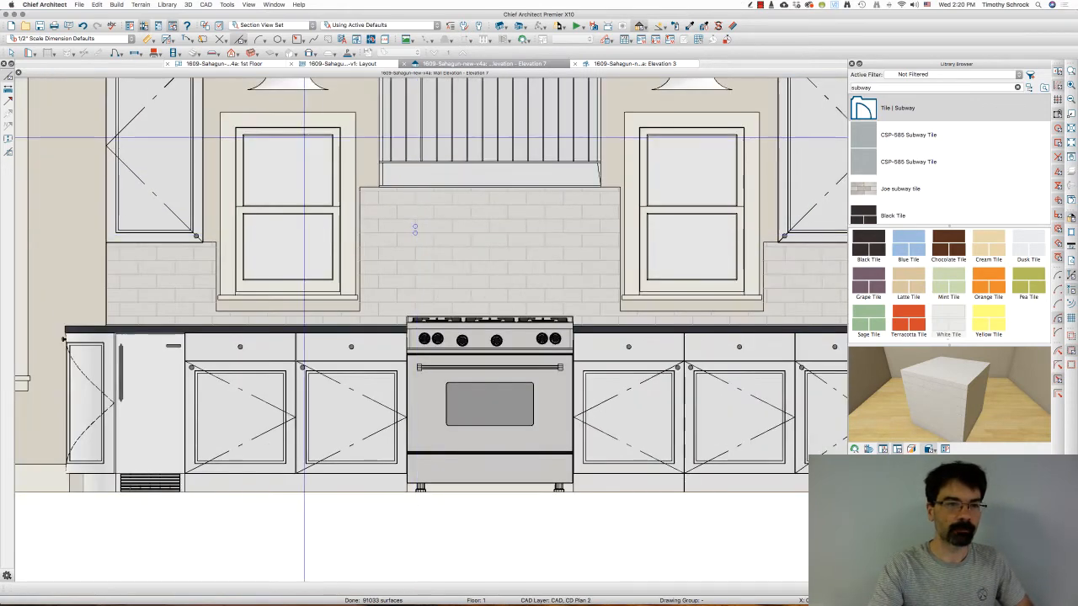
left_click(384, 41)
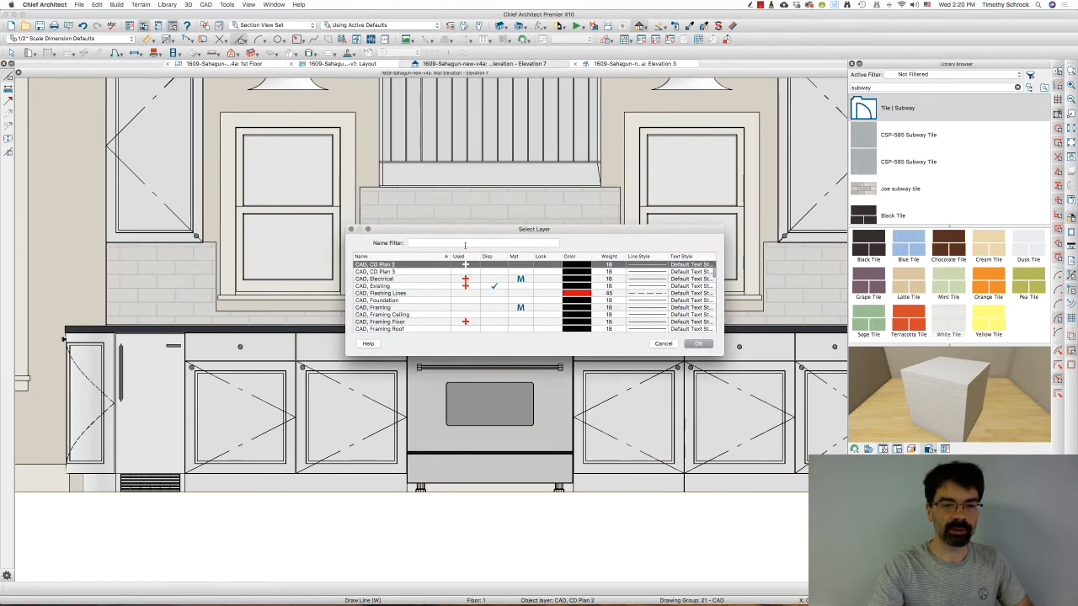
scroll(433, 306, "up", 3)
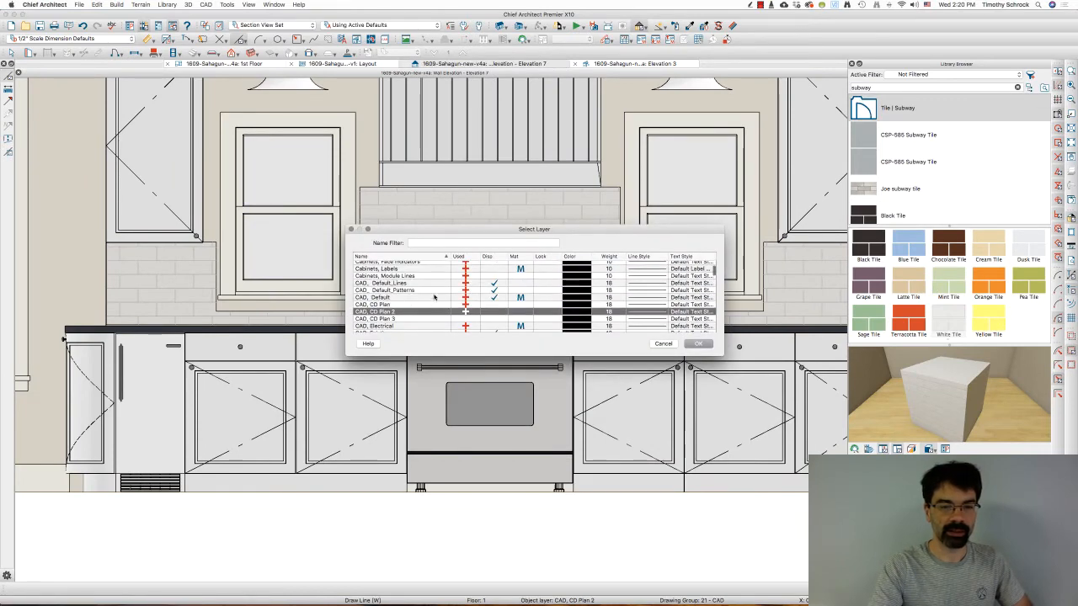
left_click(434, 284)
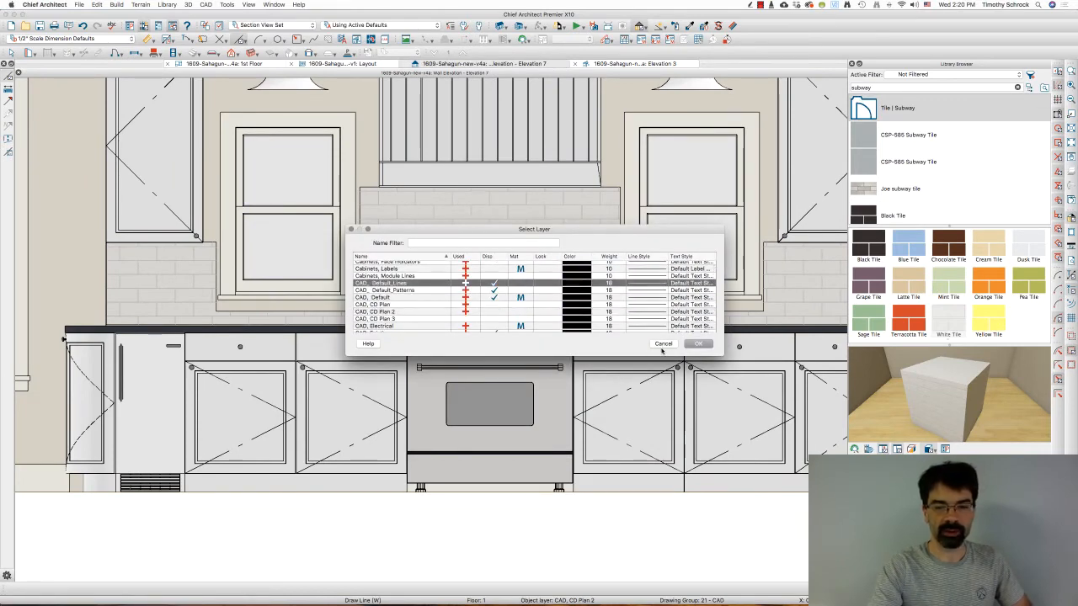
left_click(707, 343)
Trace a boundary line from the backsplash corner down the left window's right casing edge and around the sill's right end.
scroll(328, 249, "up", 3)
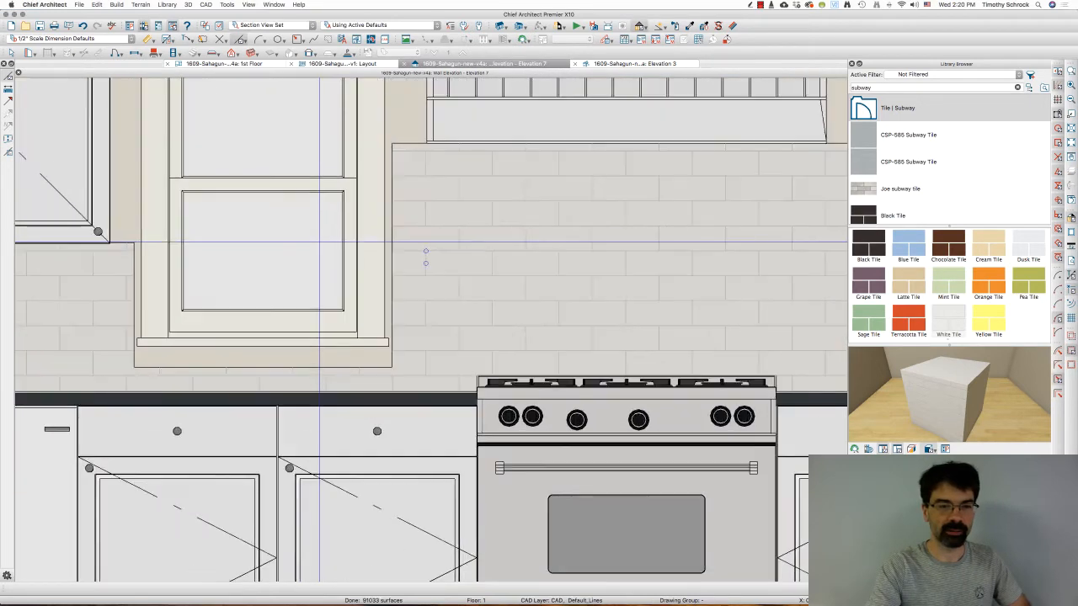
scroll(392, 144, "up", 3)
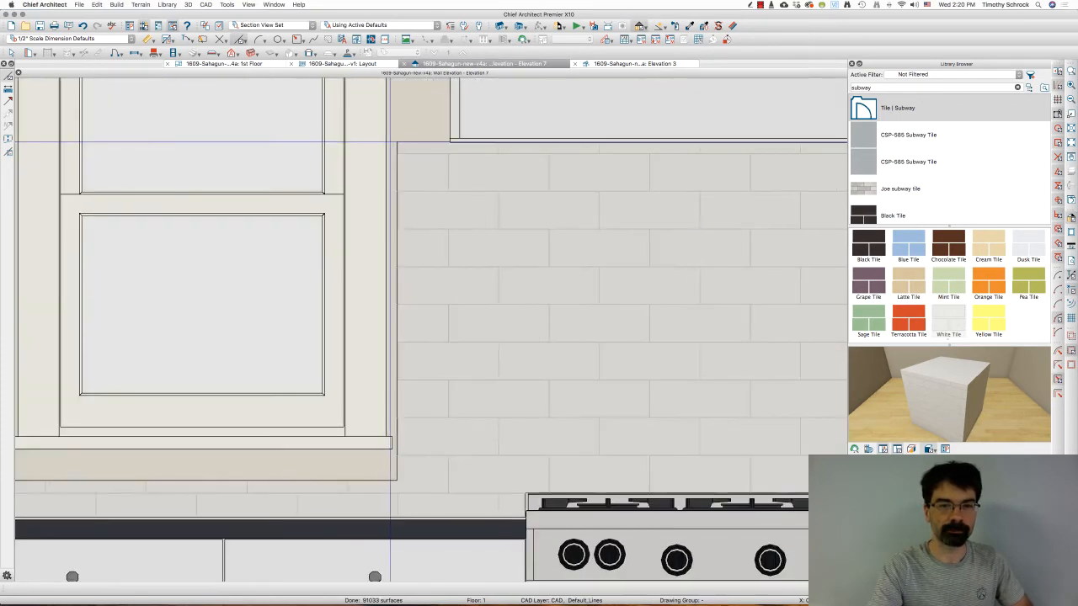
scroll(397, 143, "up", 2)
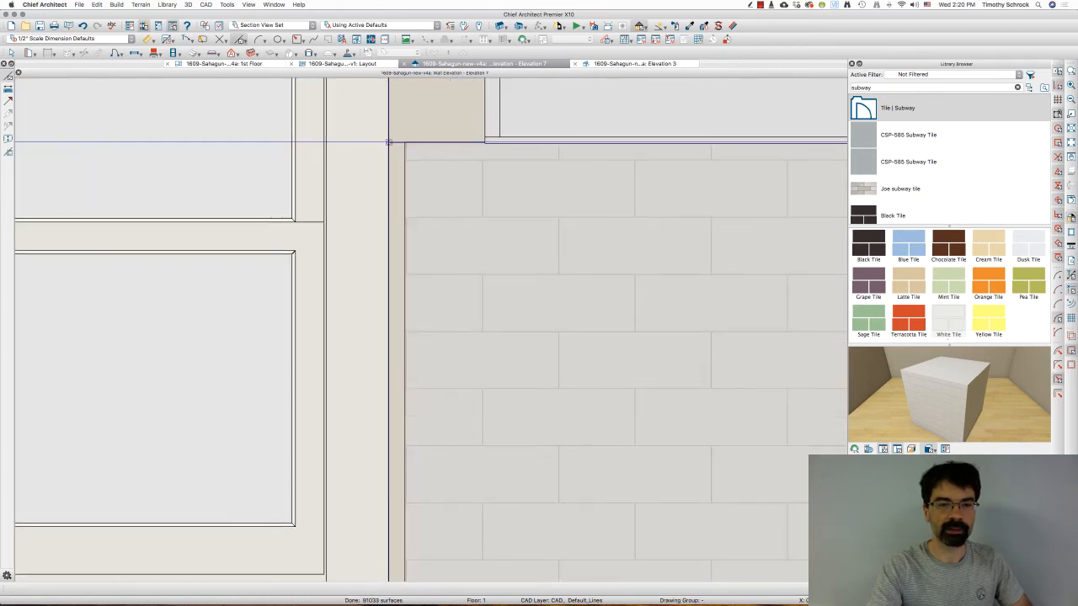
scroll(388, 455, "down", 3)
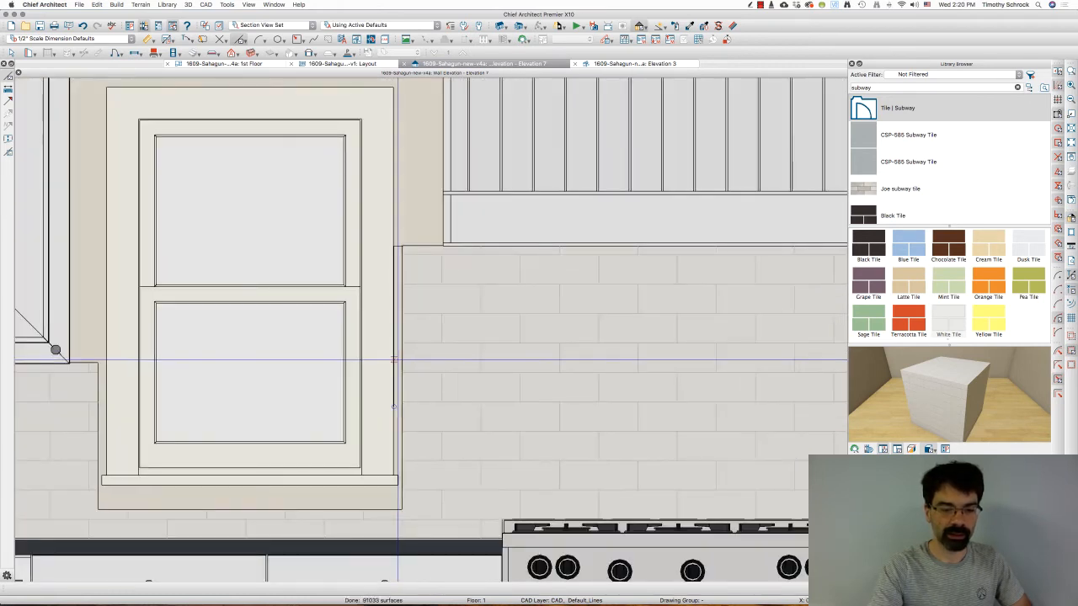
scroll(404, 299, "up", 3)
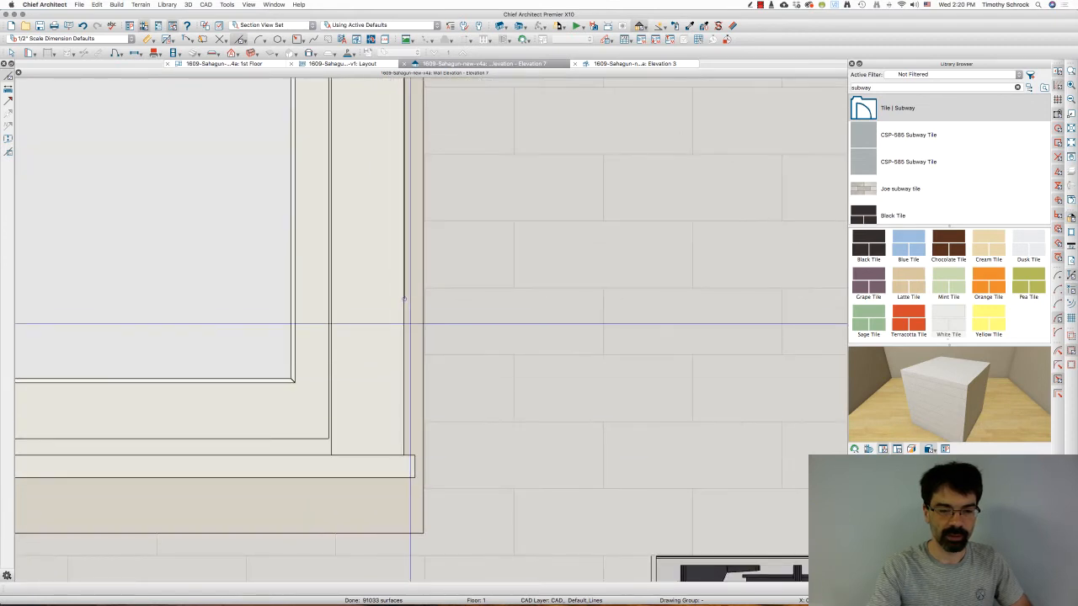
left_click(402, 298)
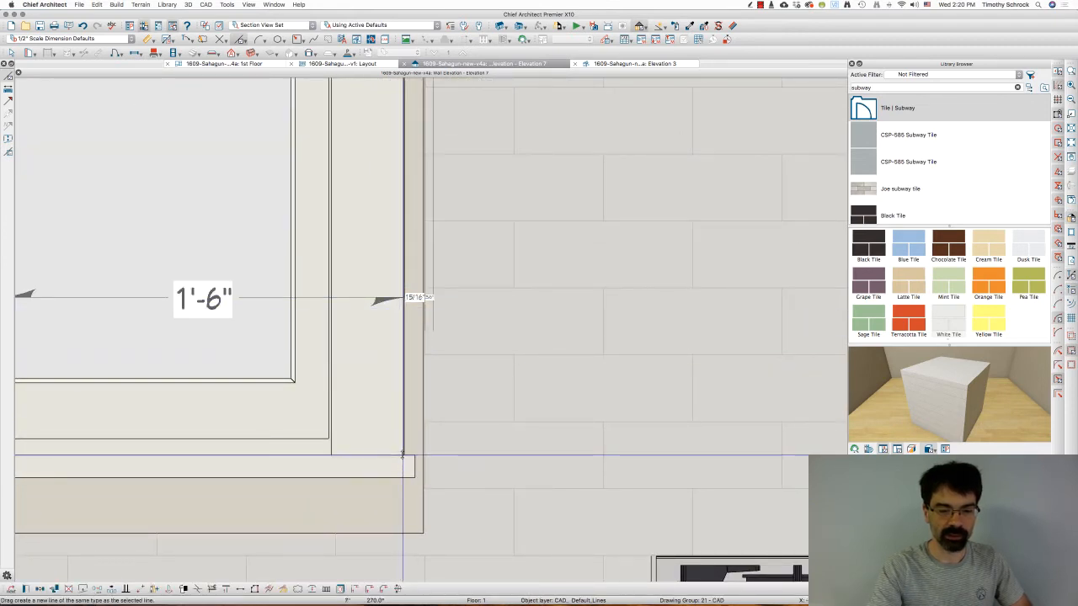
scroll(403, 455, "up", 3)
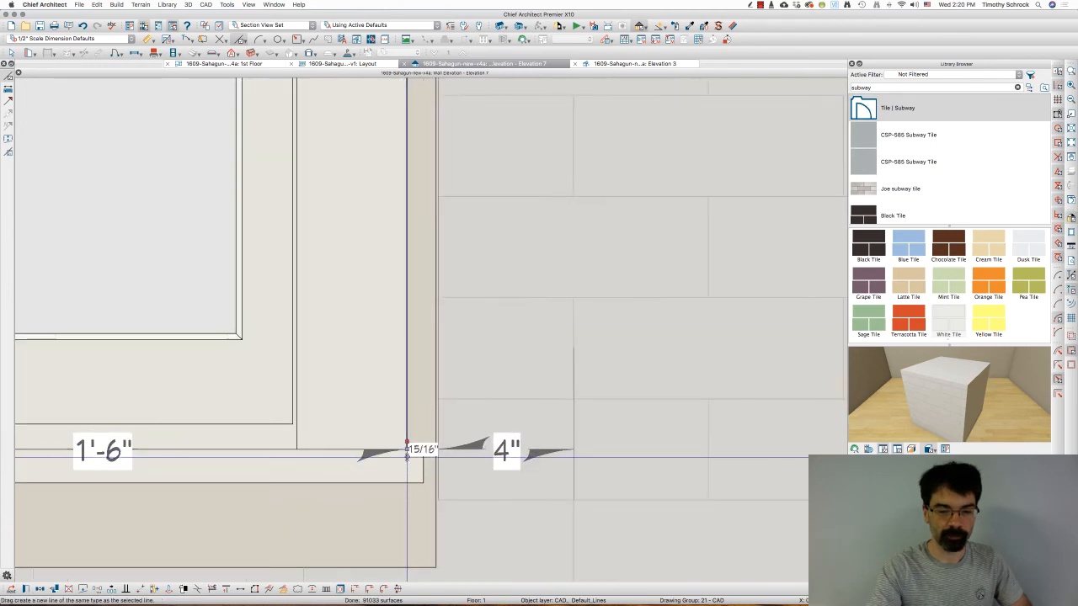
left_click_drag(406, 450, 424, 451)
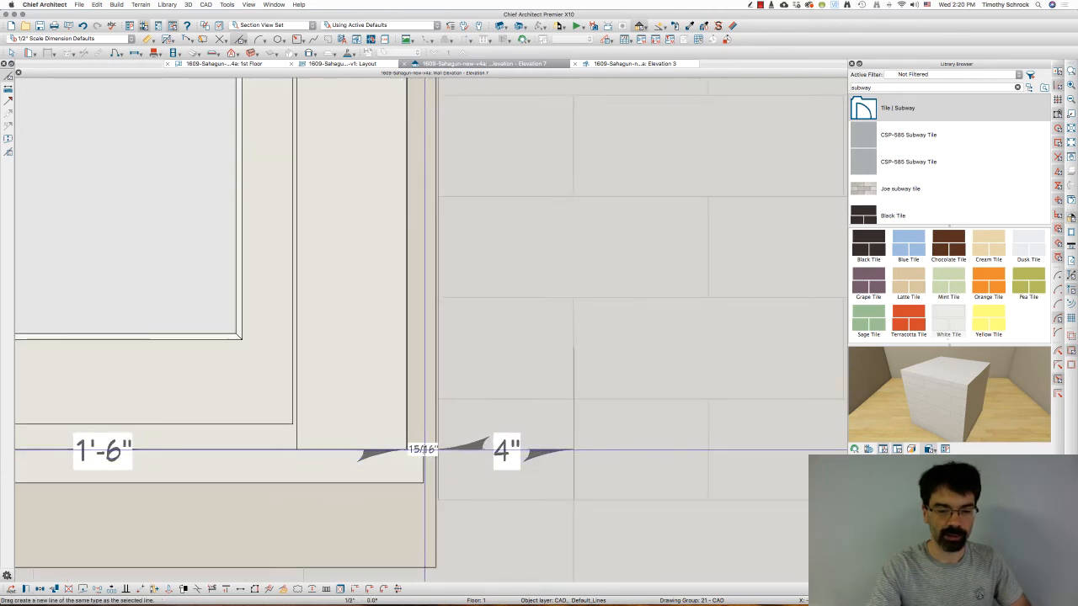
left_click_drag(424, 449, 423, 485)
scroll(598, 459, "down", 4)
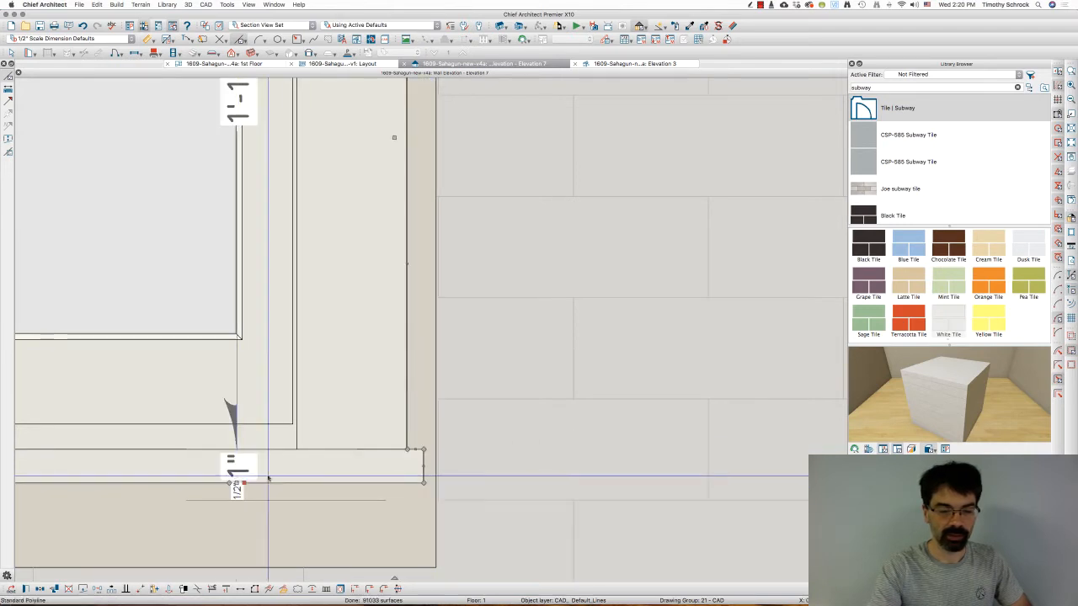
Continue the boundary line along the underside of the left window's sill, around its left end, and up to the wall cabinet's bottom.
scroll(598, 459, "down", 2)
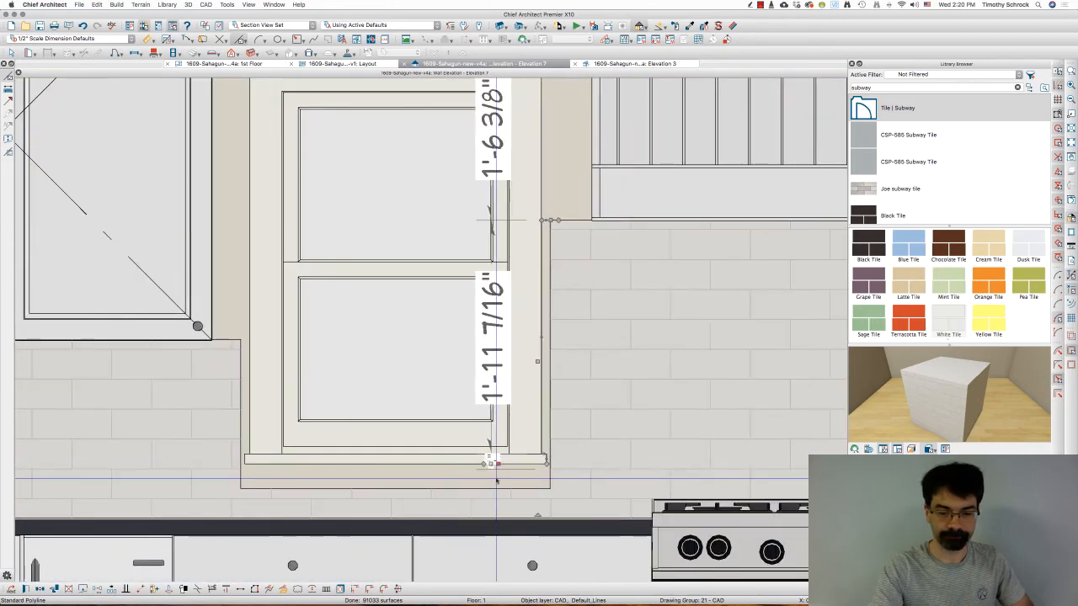
left_click_drag(489, 463, 491, 460)
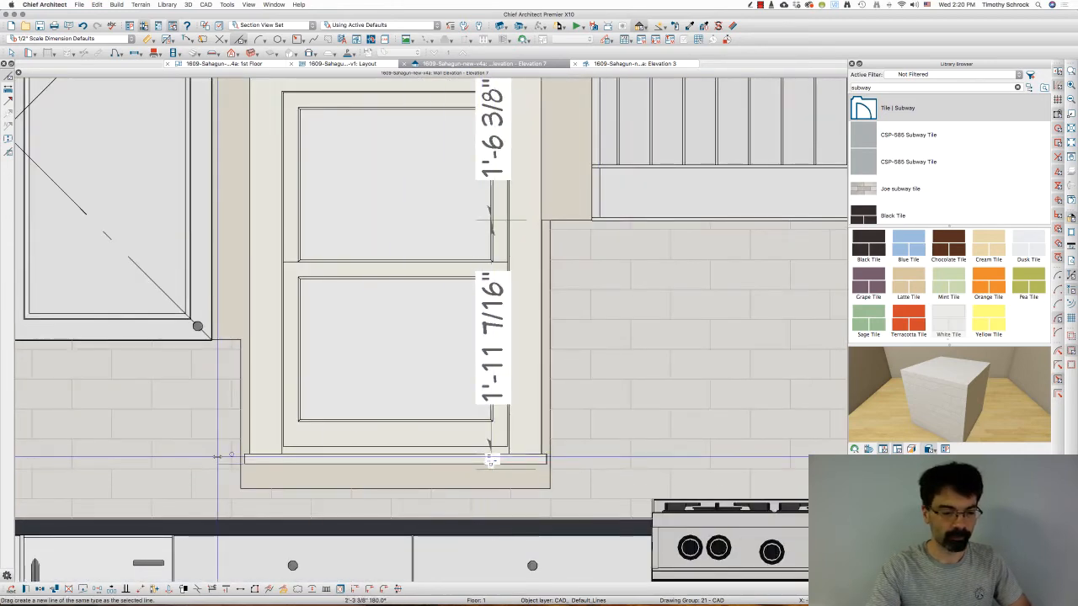
scroll(217, 457, "up", 5)
left_click_drag(217, 457, 289, 477)
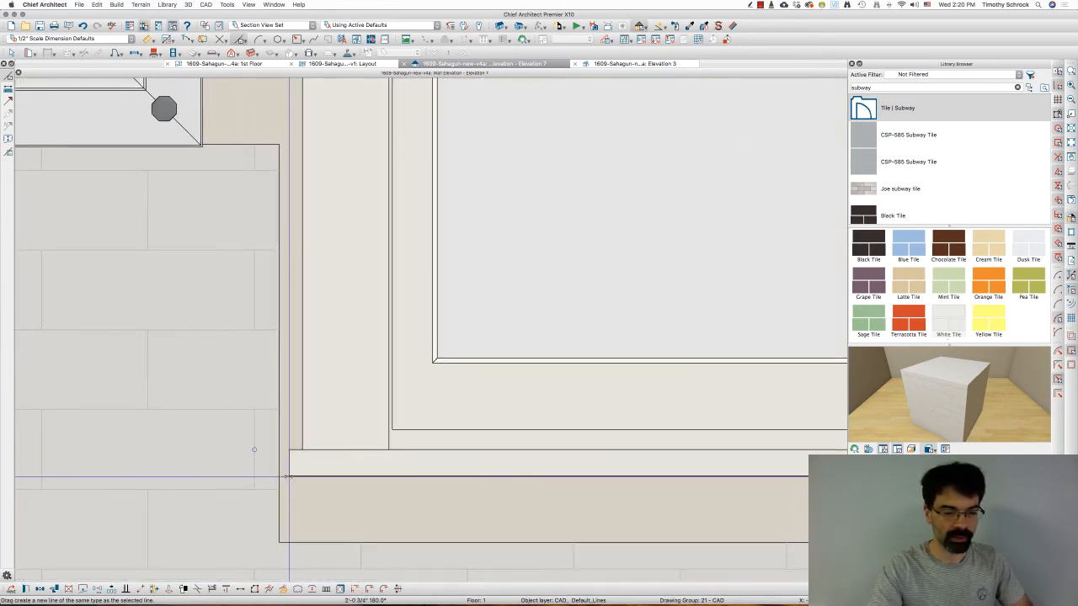
scroll(288, 478, "down", 1)
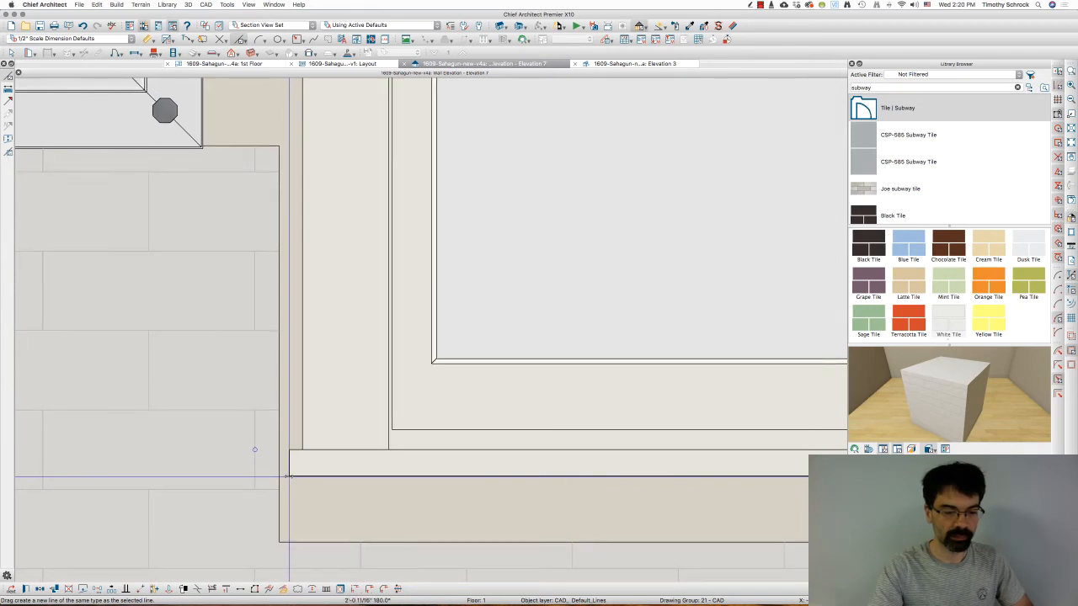
scroll(289, 477, "down", 1)
mouse_move(289, 476)
left_mouse_down()
mouse_move(289, 447)
mouse_move(302, 451)
mouse_move(302, 149)
mouse_move(278, 150)
left_mouse_up()
scroll(216, 237, "down", 5)
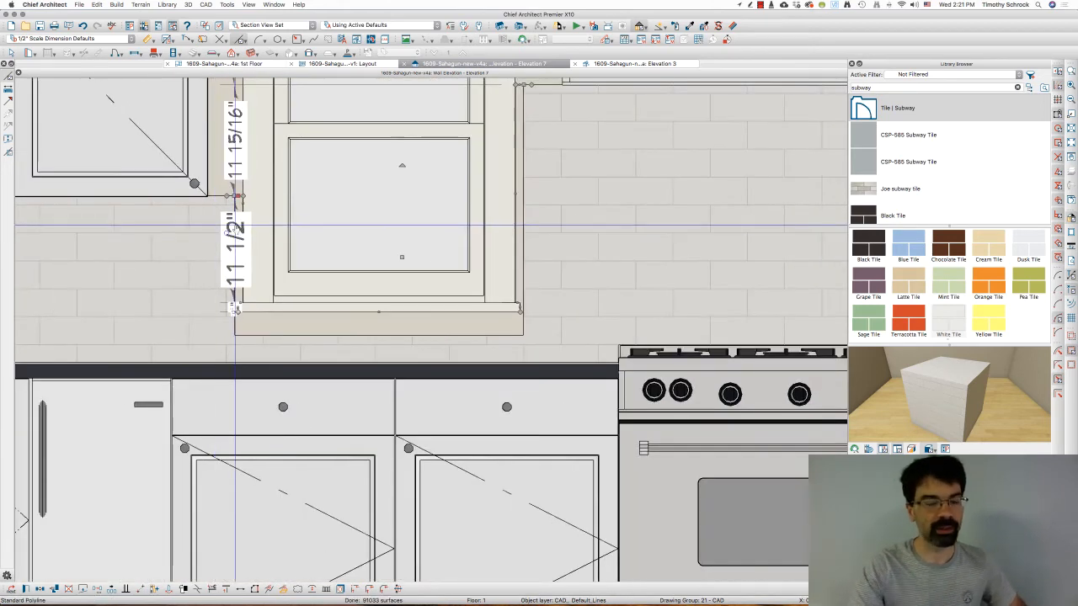
Stretch the horizontal tile joint across beneath the left window's sill and extend the vertical joints below up to it.
left_click(331, 319)
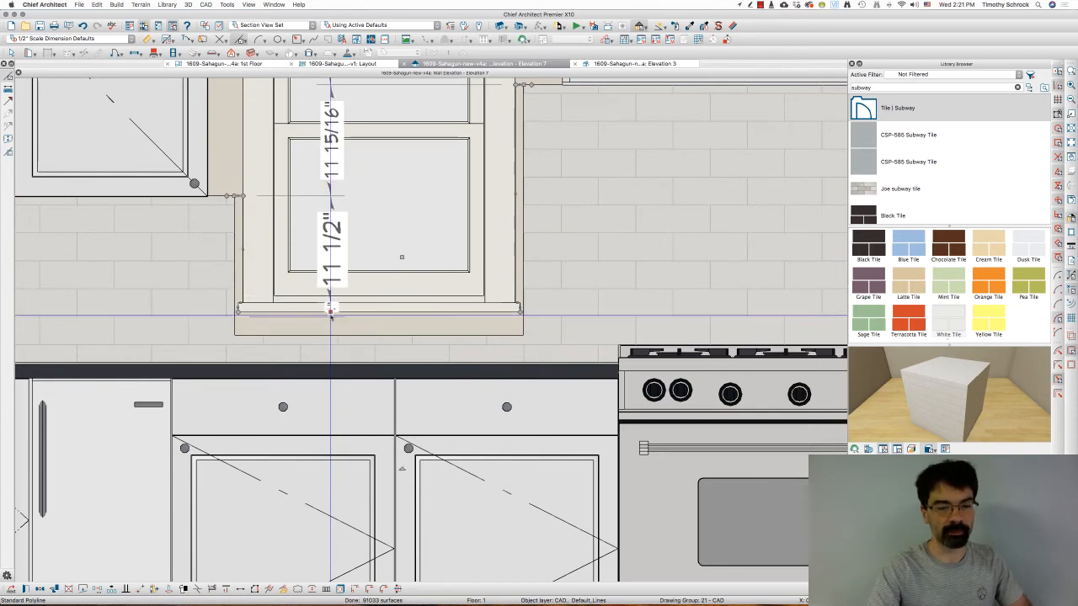
left_click(221, 323)
left_click(206, 318)
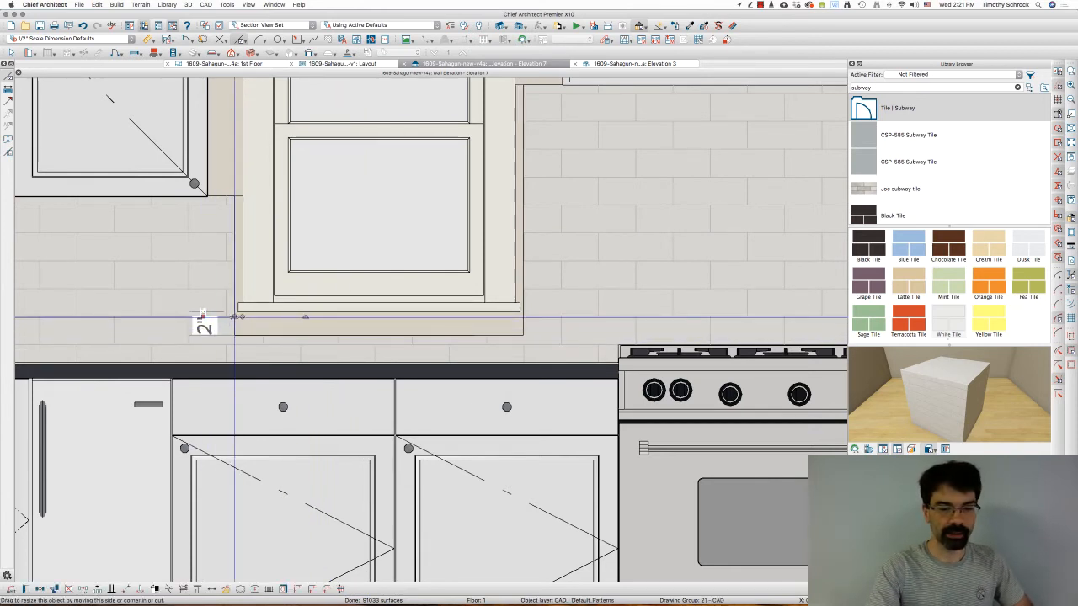
left_click_drag(235, 317, 520, 317)
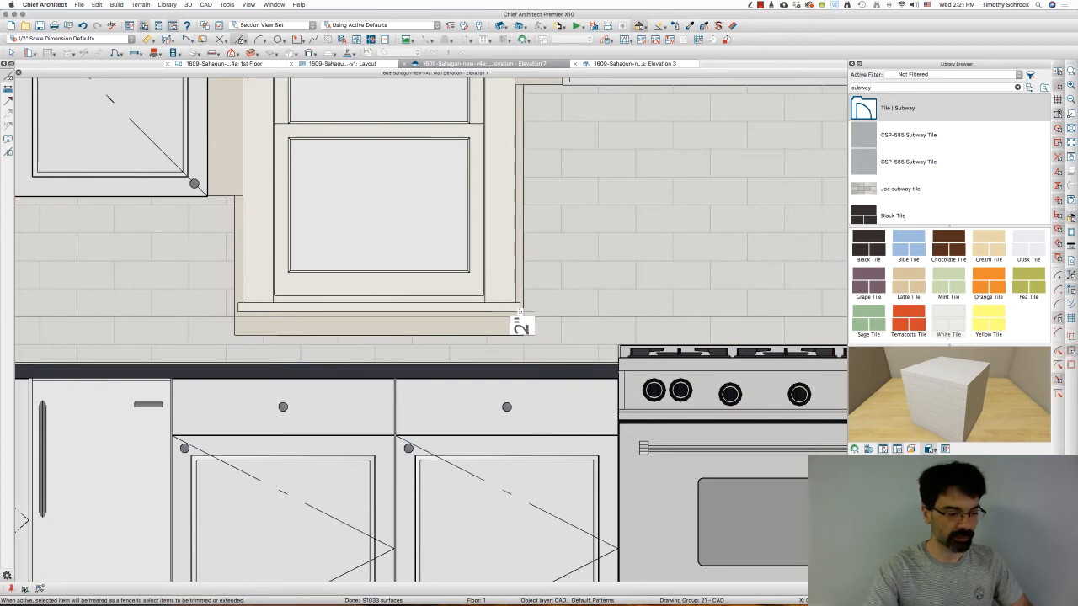
mouse_move(258, 340)
left_mouse_down()
mouse_move(515, 337)
mouse_move(496, 340)
left_mouse_up()
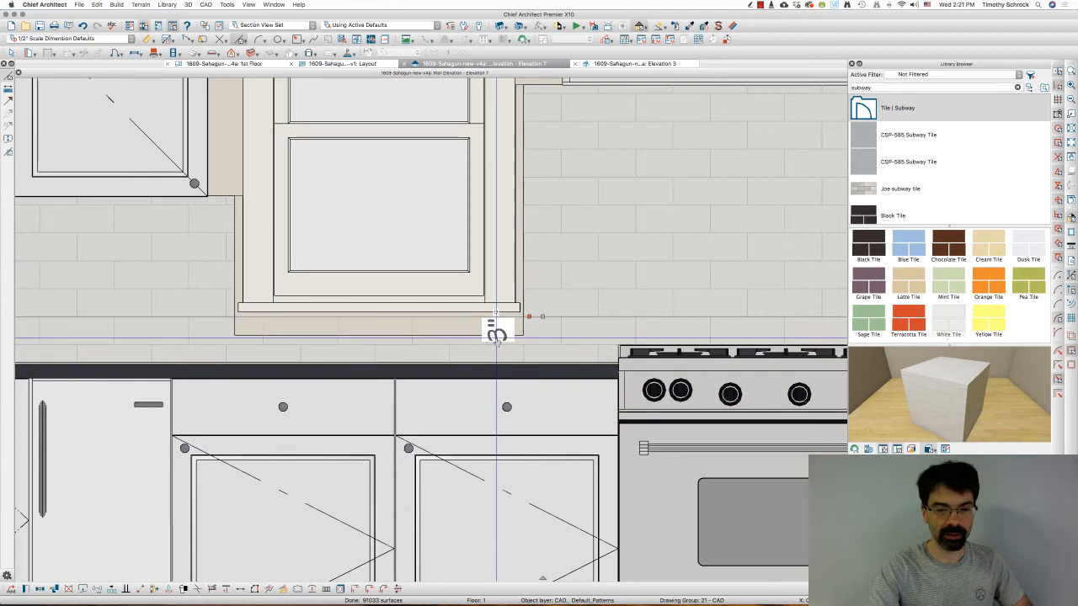
Try to extend the horizontal joints beside the left window to its left casing edge and trim them back.
left_click(242, 270)
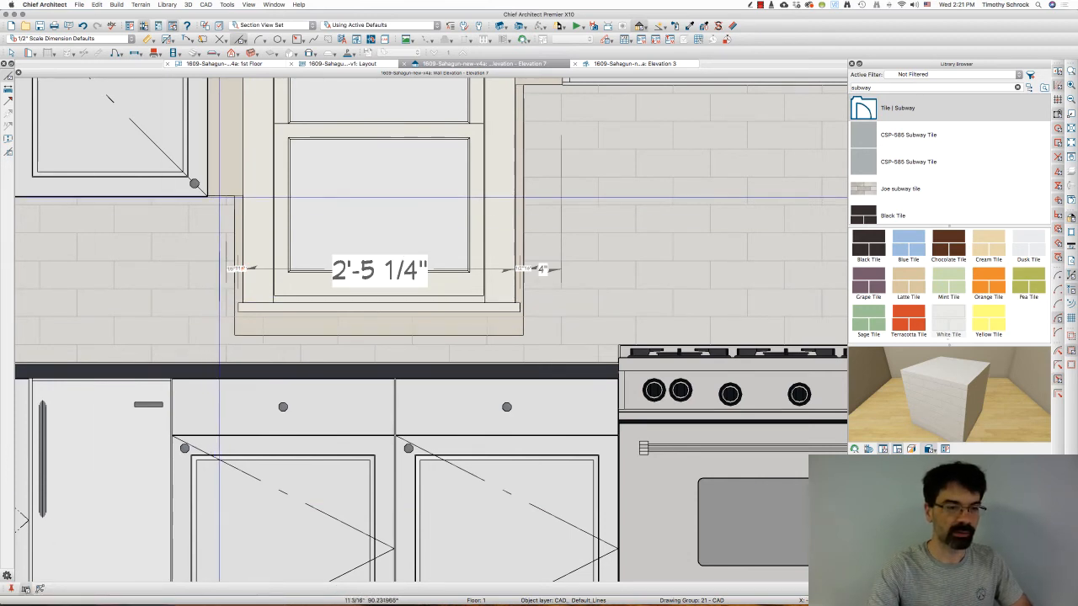
left_click(222, 202)
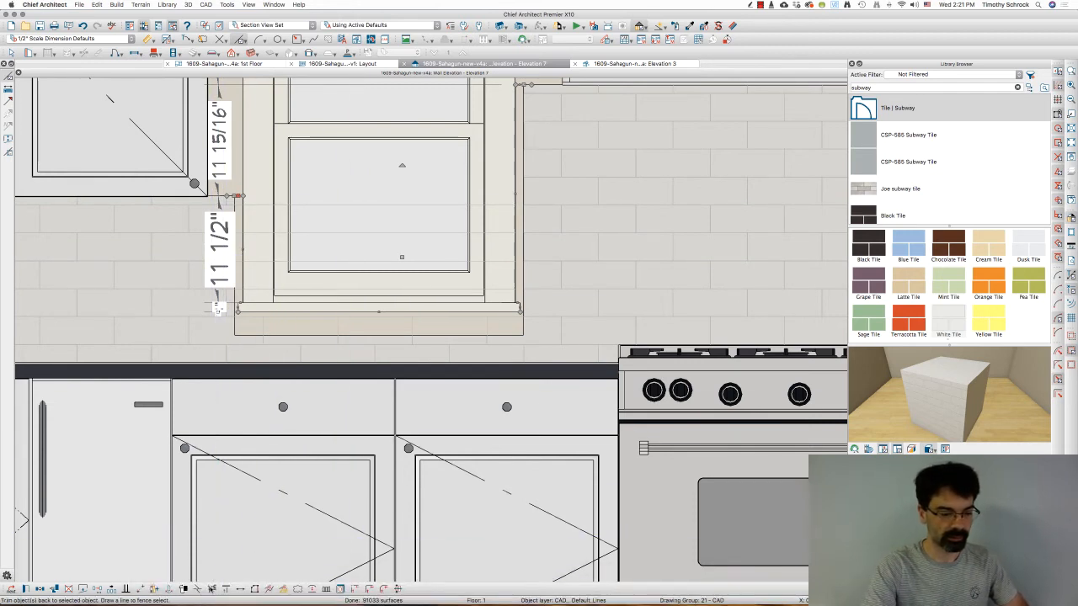
left_click(24, 589)
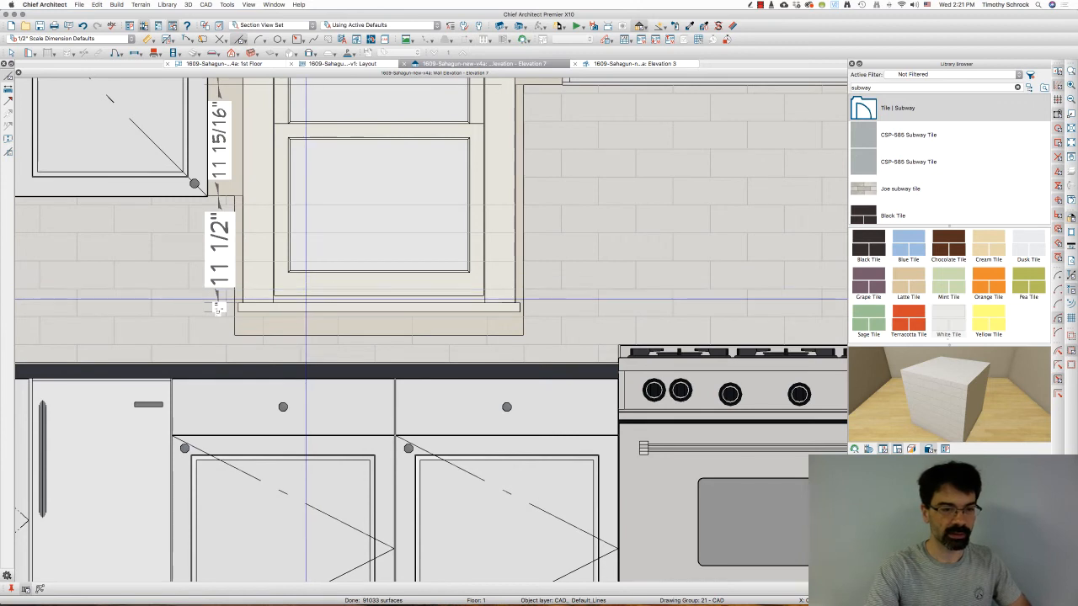
left_click_drag(306, 298, 340, 196)
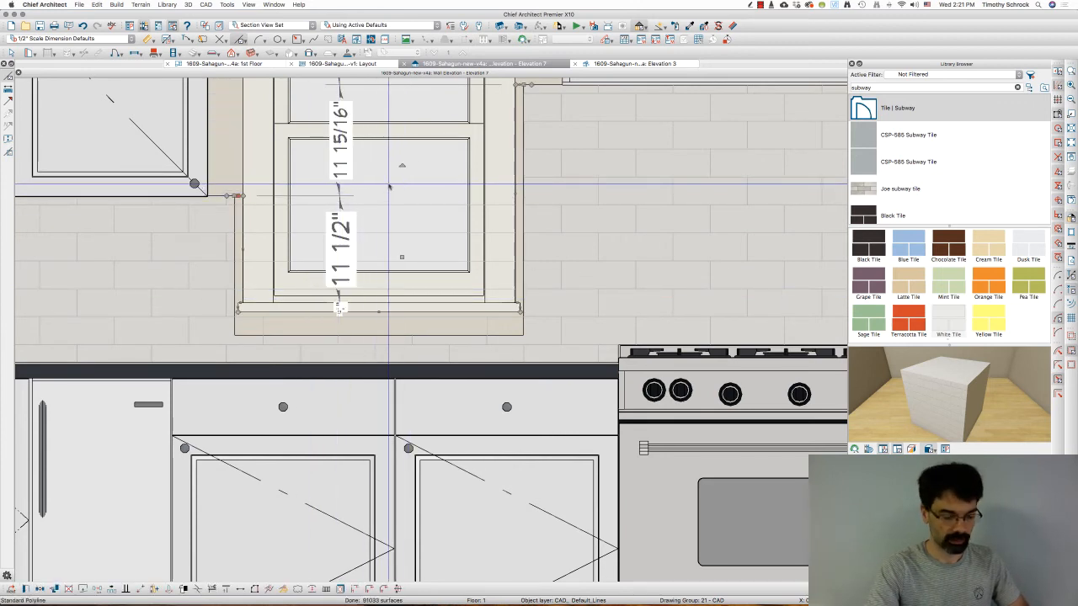
key("Escape")
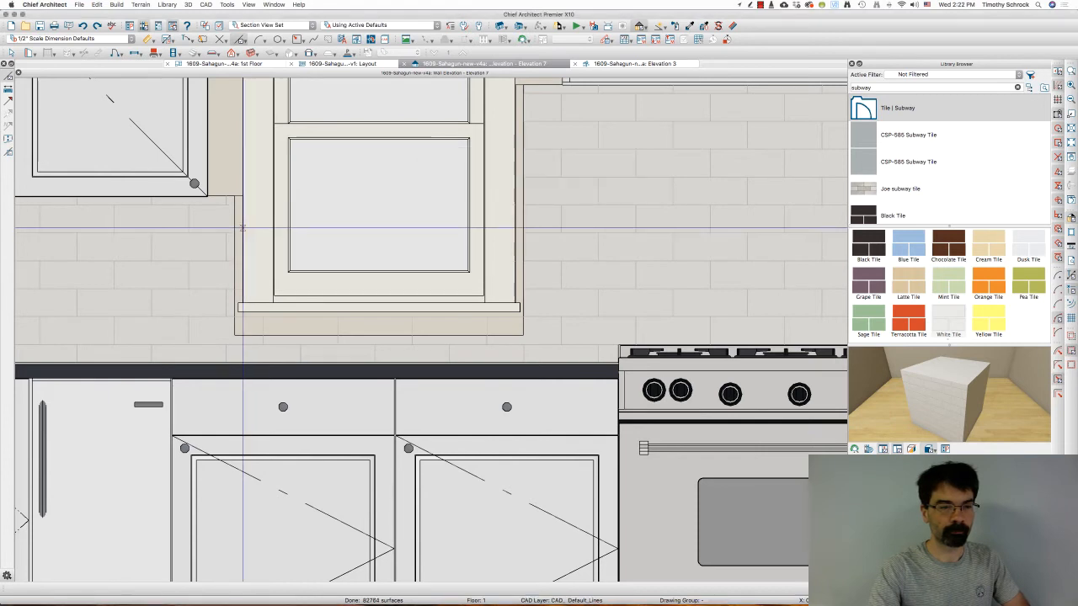
Disconnect the boundary edge along the window's left casing from the polyline and extend the adjacent horizontal tile joints to it.
left_click(242, 223)
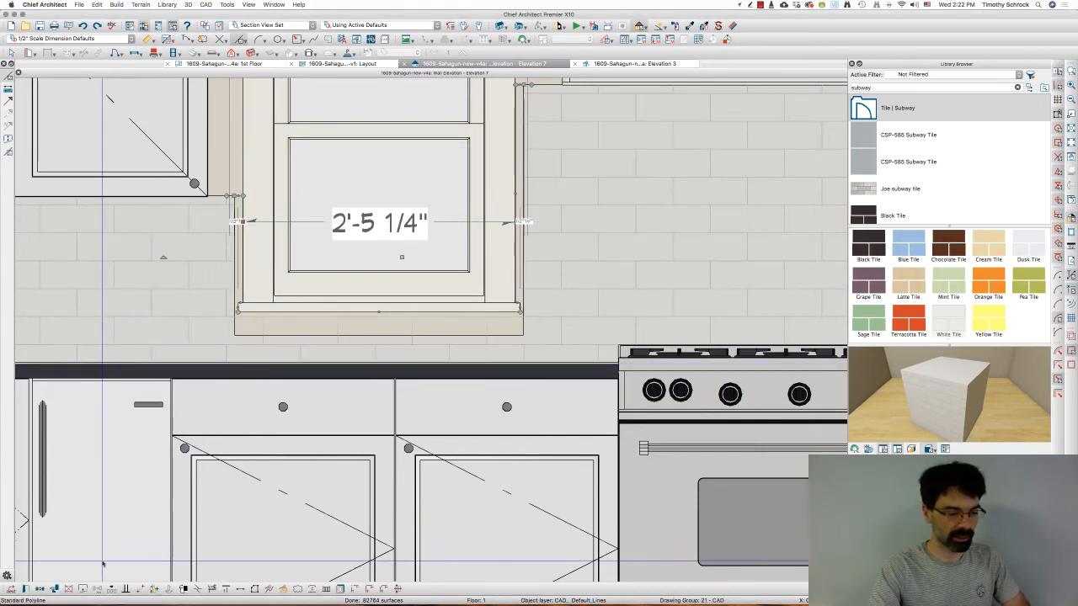
left_click(83, 590)
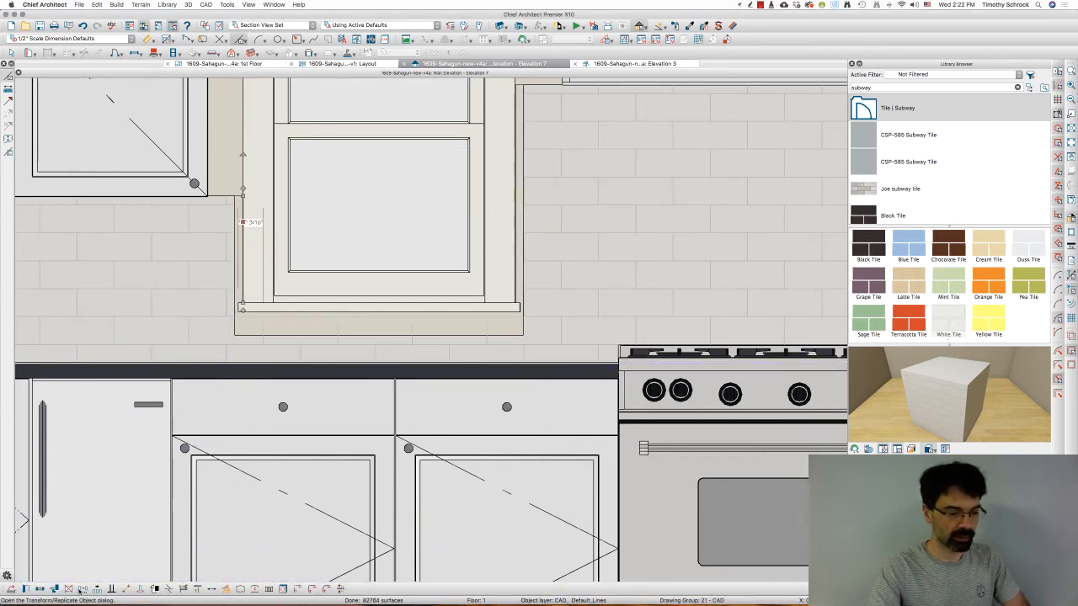
left_click(260, 310)
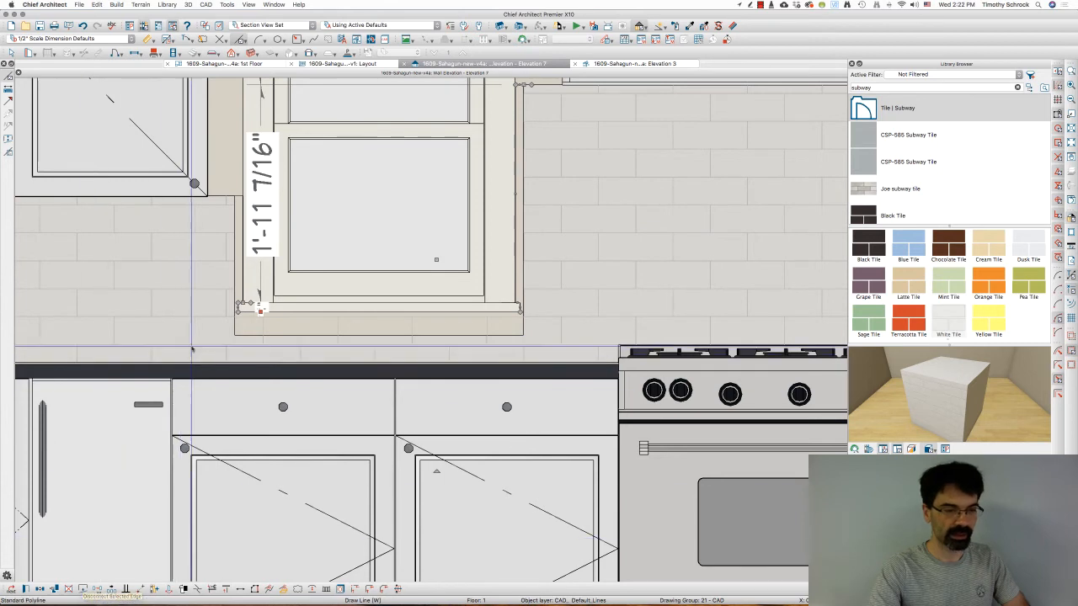
left_click(241, 275)
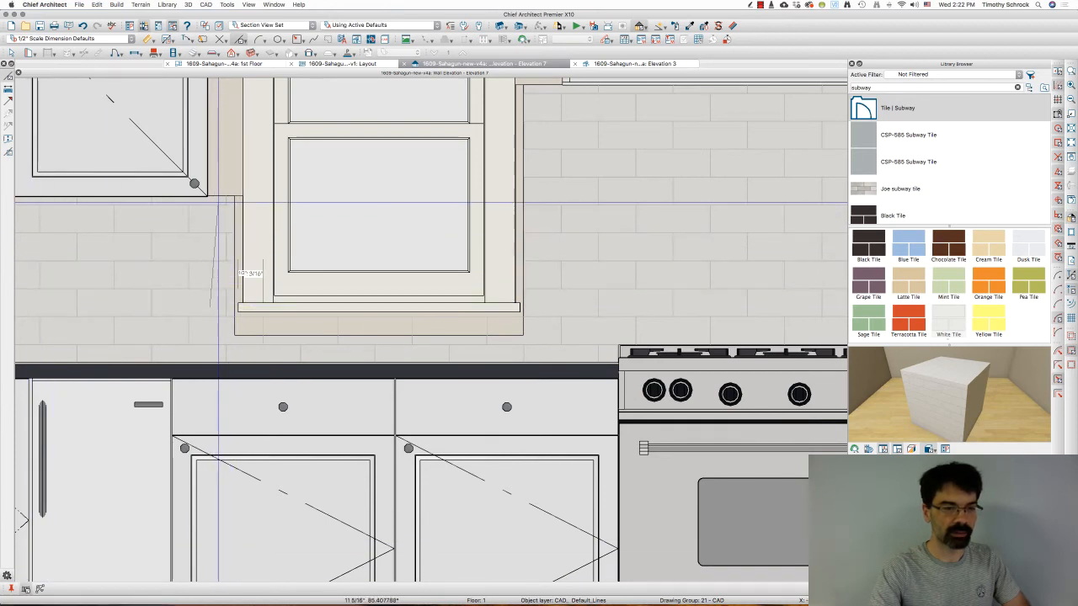
left_click(219, 286)
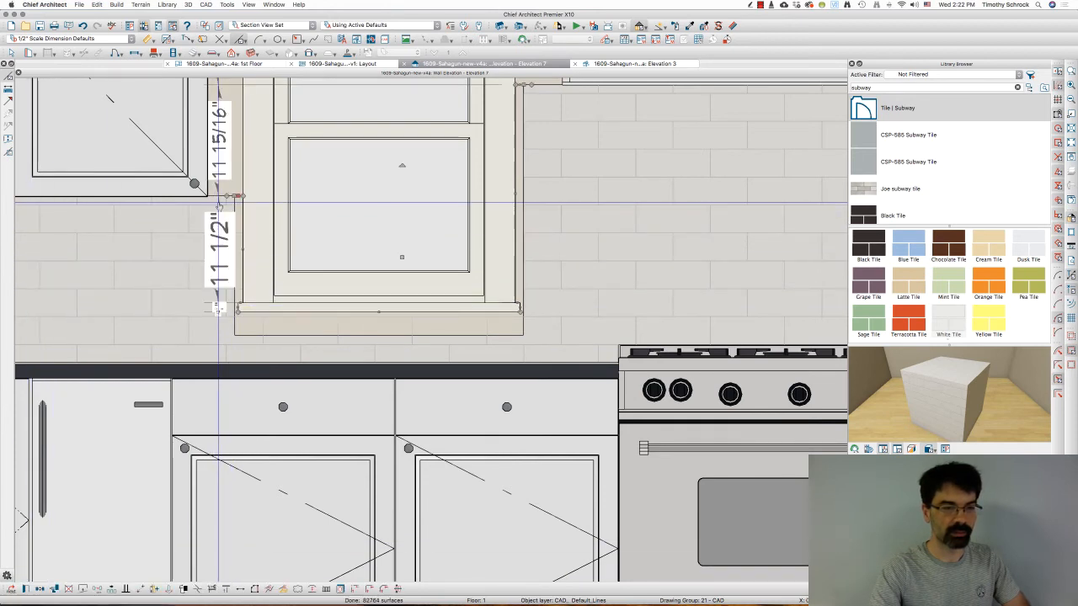
Extend the horizontal tile joints between the left window and the range to the boundary edge along that window's right casing.
left_click(515, 241)
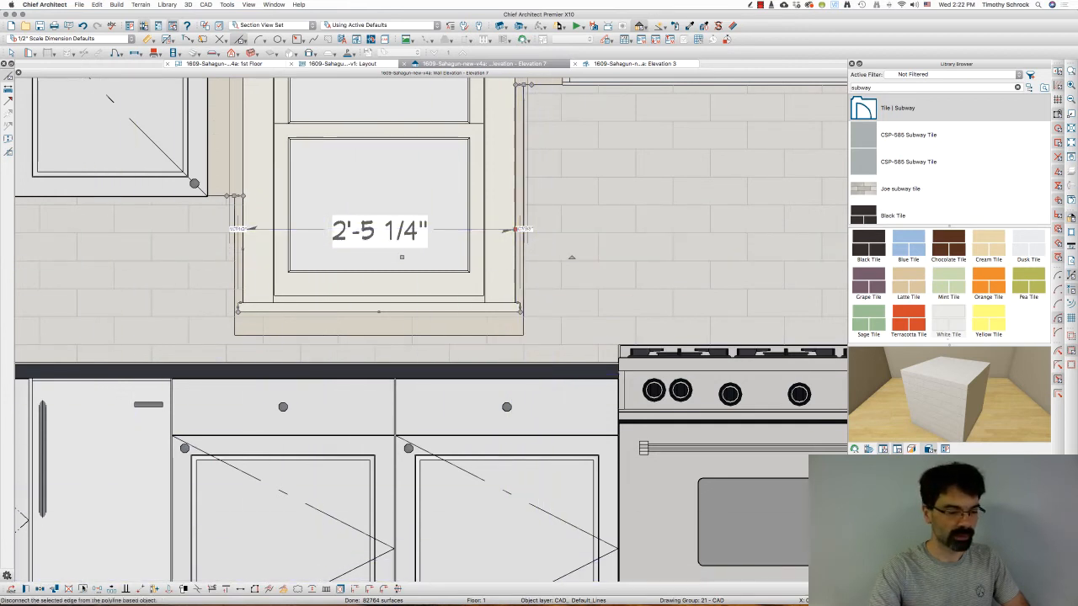
left_click(83, 591)
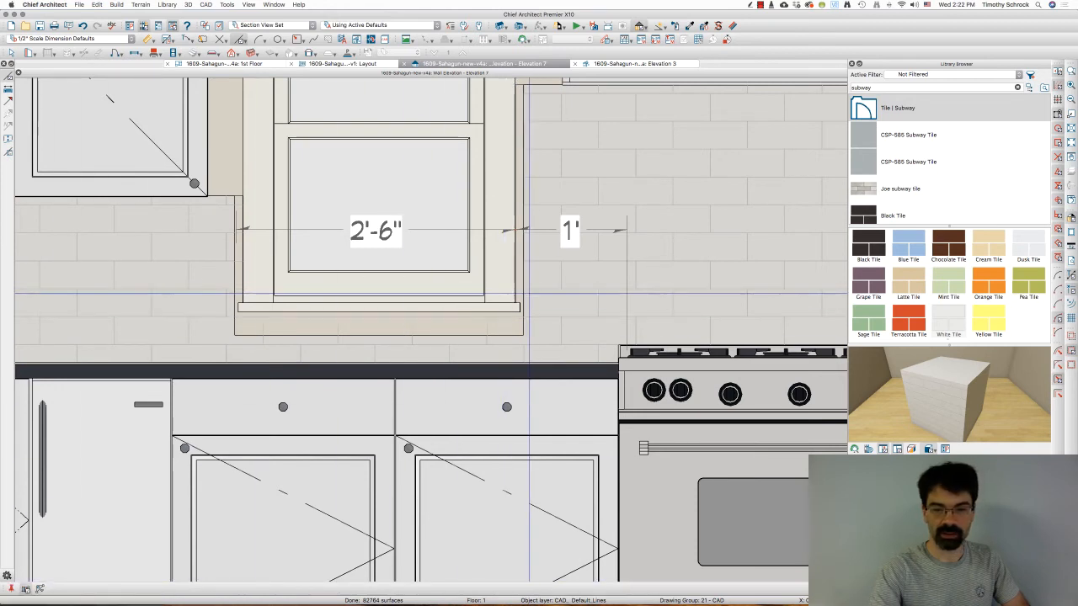
left_click(539, 224)
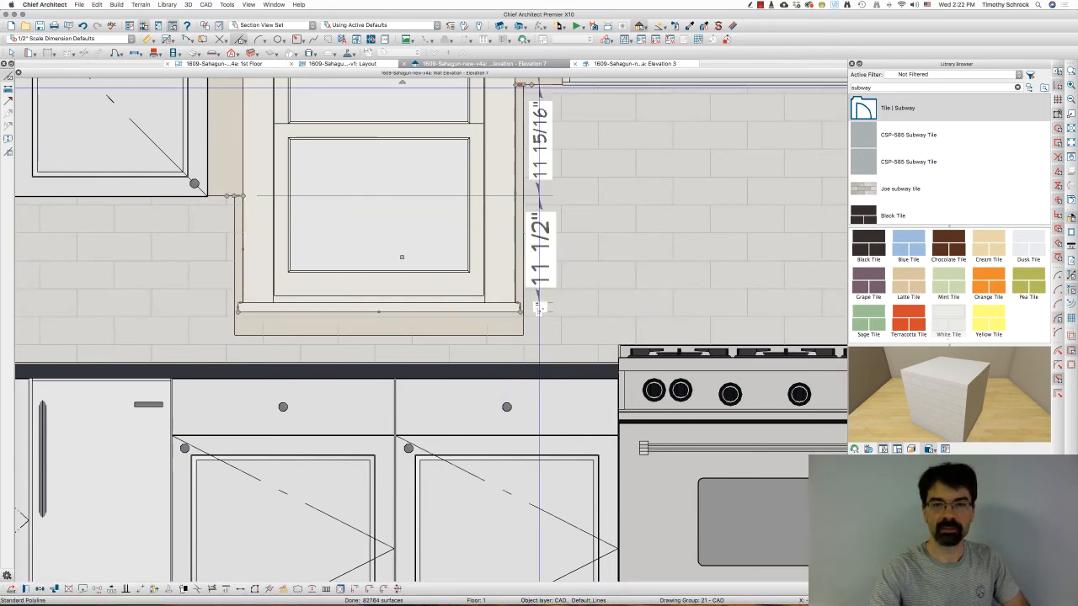
Copy the vertical tile joint at the left end of the left window's sill 8 inches right and shorten its top to the sill's underside.
scroll(330, 237, "down", 3)
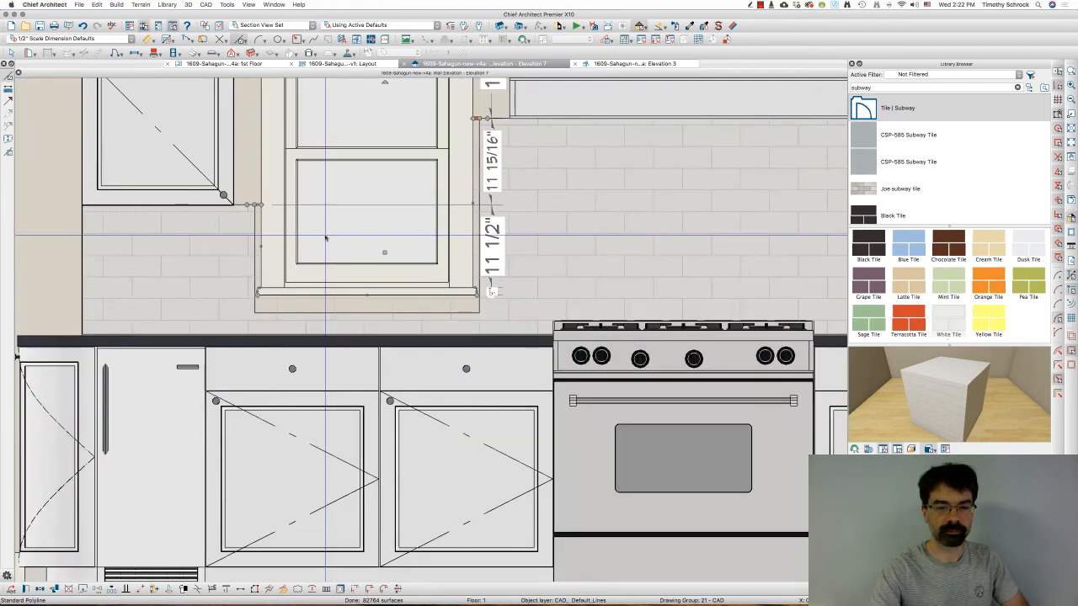
scroll(322, 299, "up", 2)
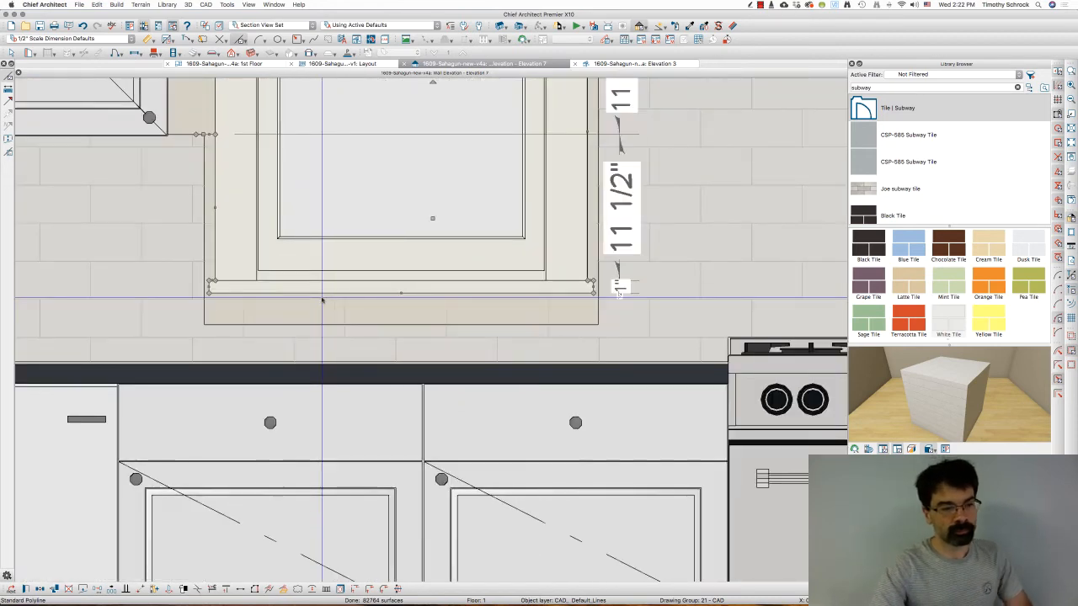
left_click(192, 282)
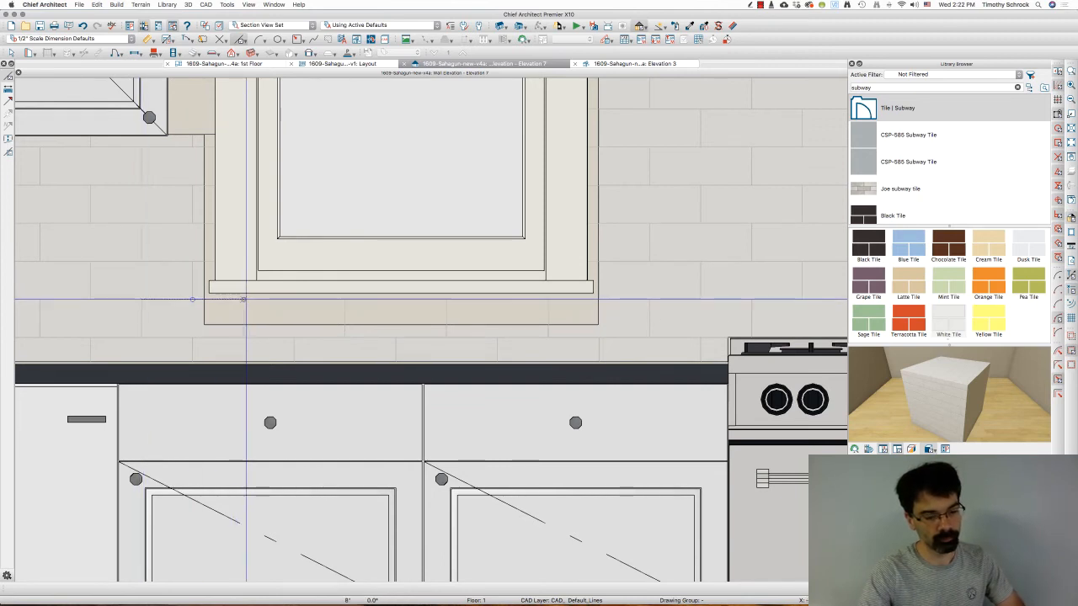
left_click(192, 283)
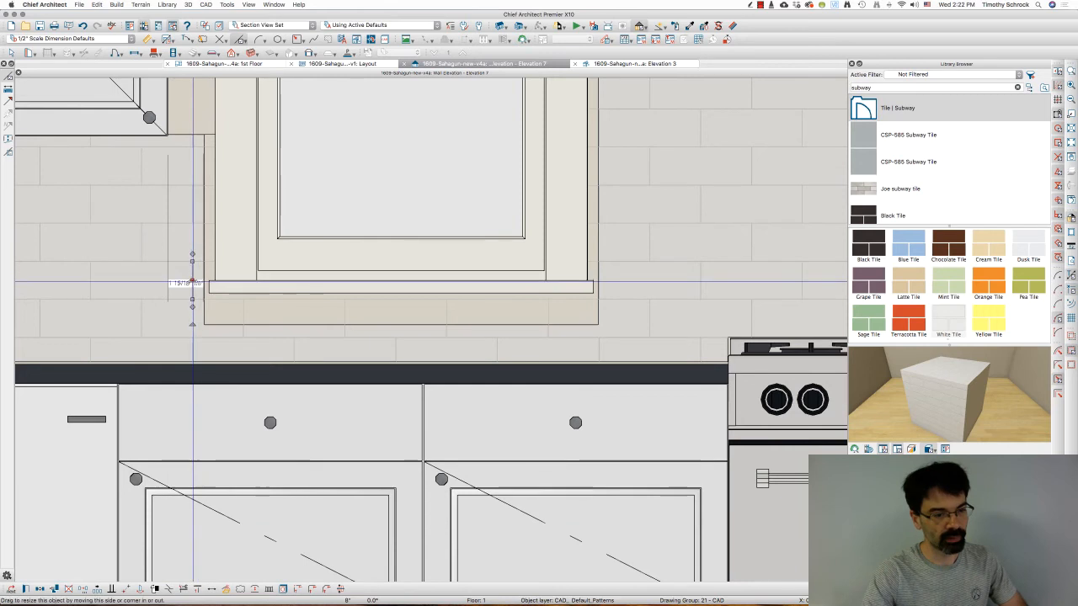
left_click_drag(190, 282, 244, 282)
key("Tab")
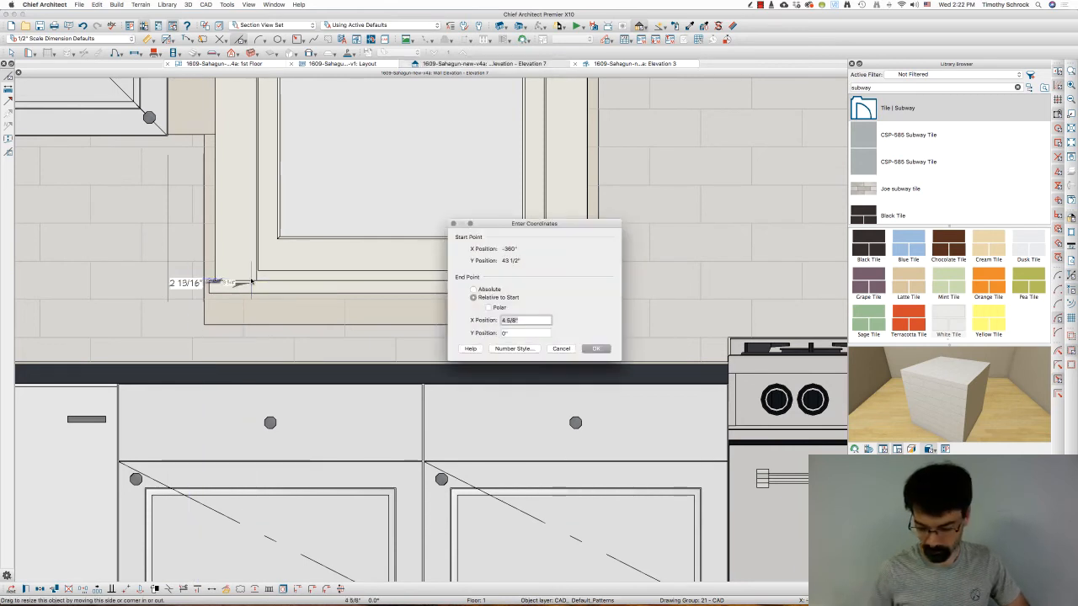
key("Return")
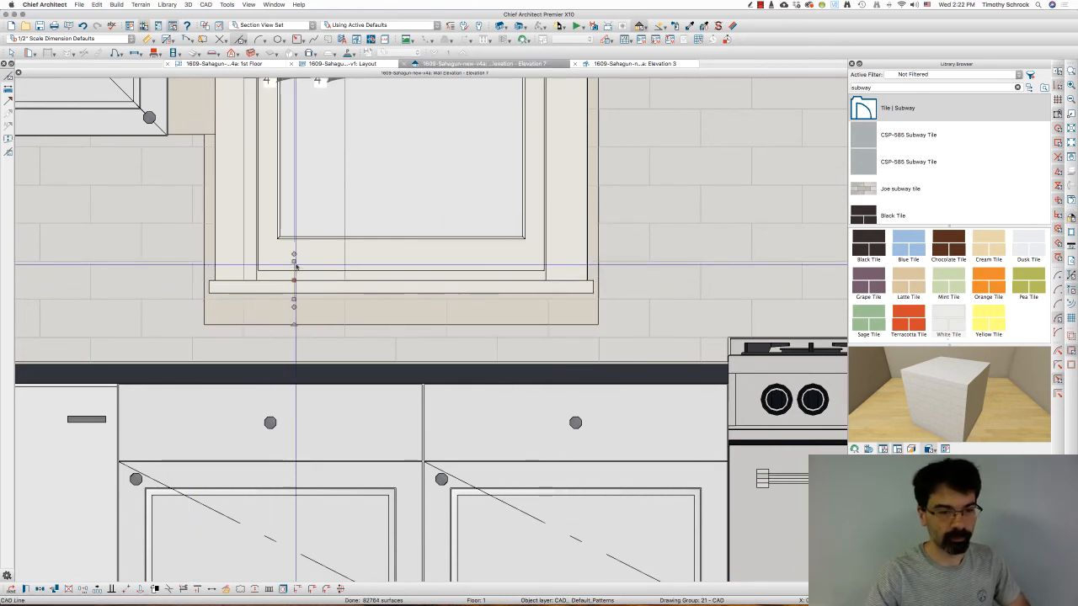
left_click_drag(294, 263, 293, 290)
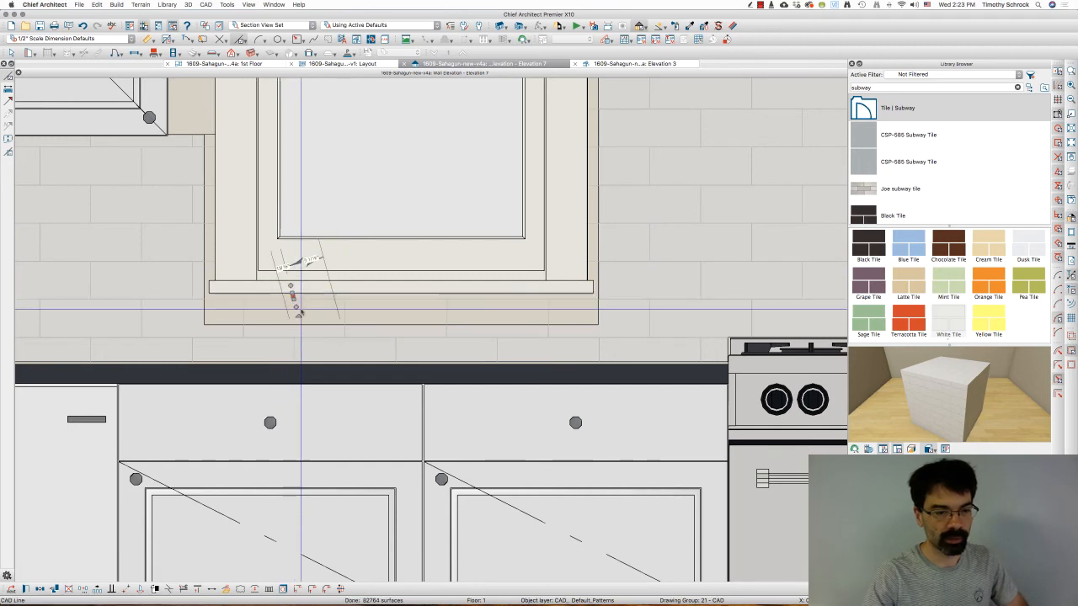
scroll(294, 290, "up", 3)
scroll(295, 291, "up", 2)
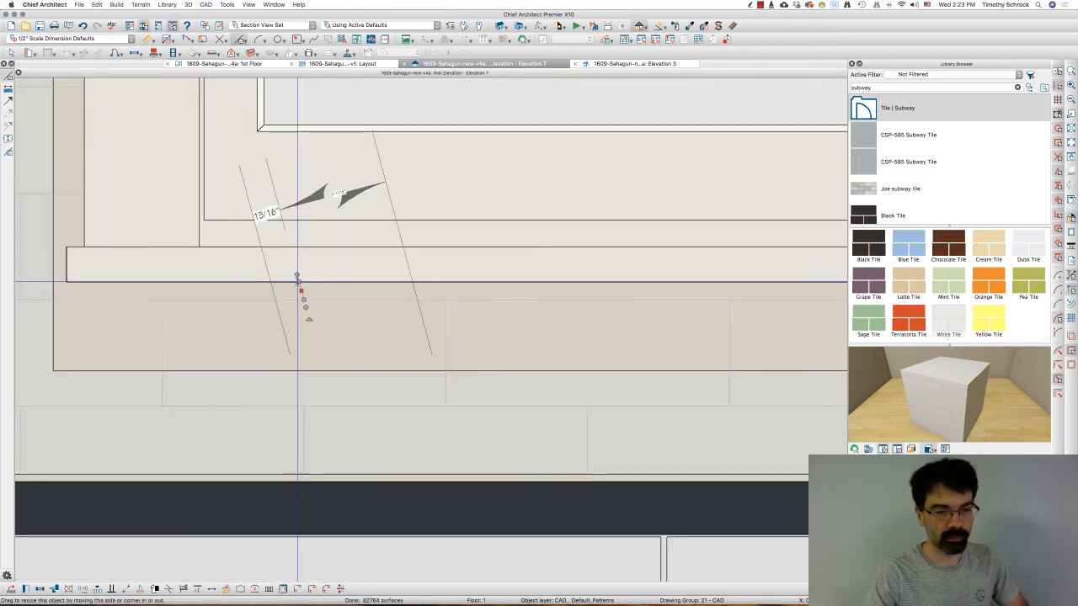
Place multiple copies of the short vertical joint at tile spacing along the underside of the left window's sill.
scroll(297, 280, "down", 4)
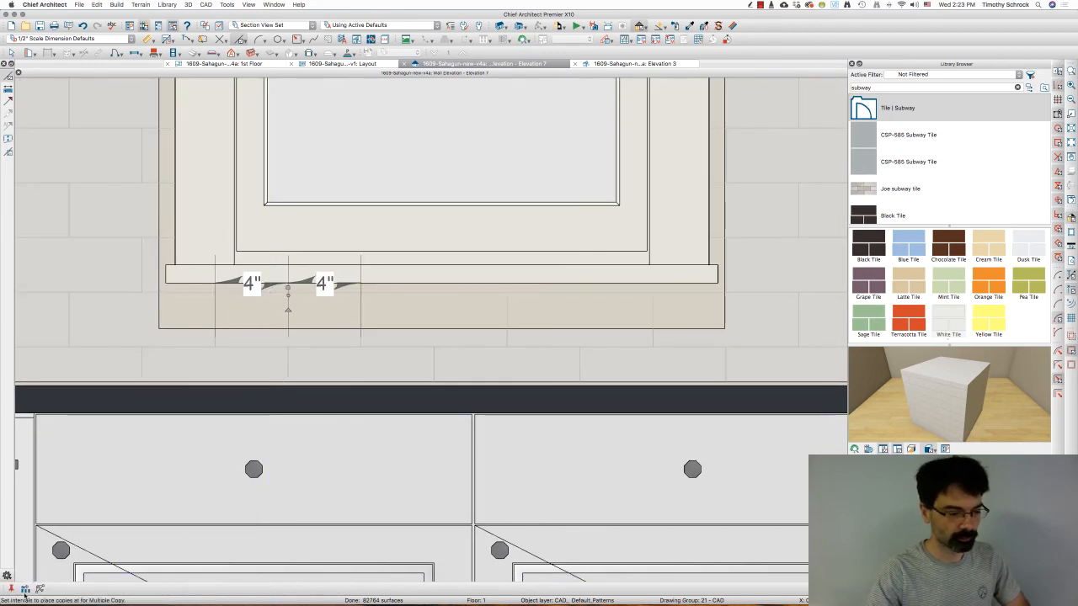
key("Return")
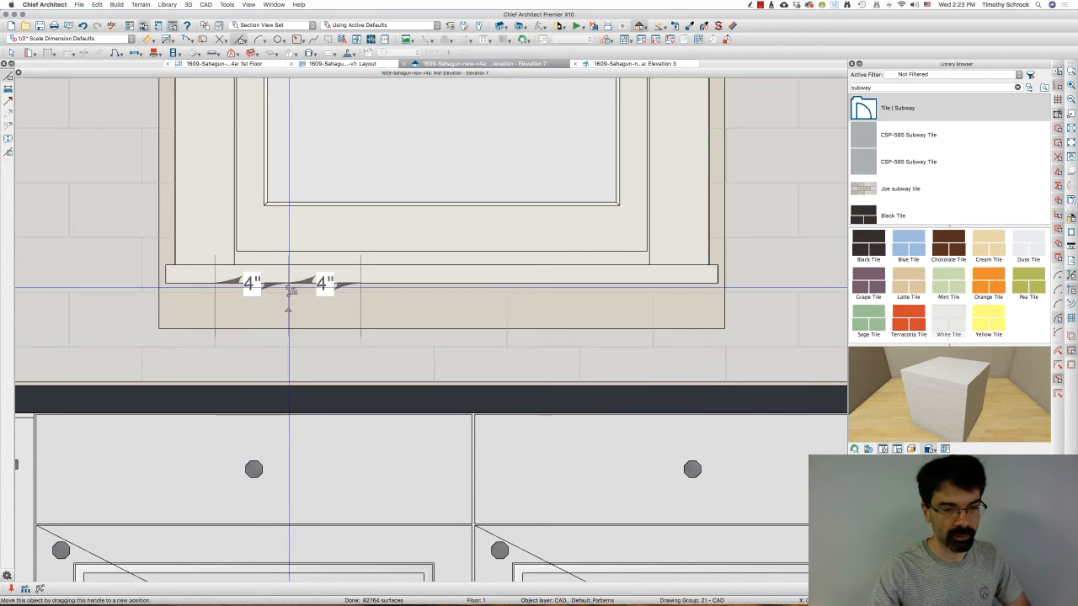
left_click_drag(290, 291, 653, 289)
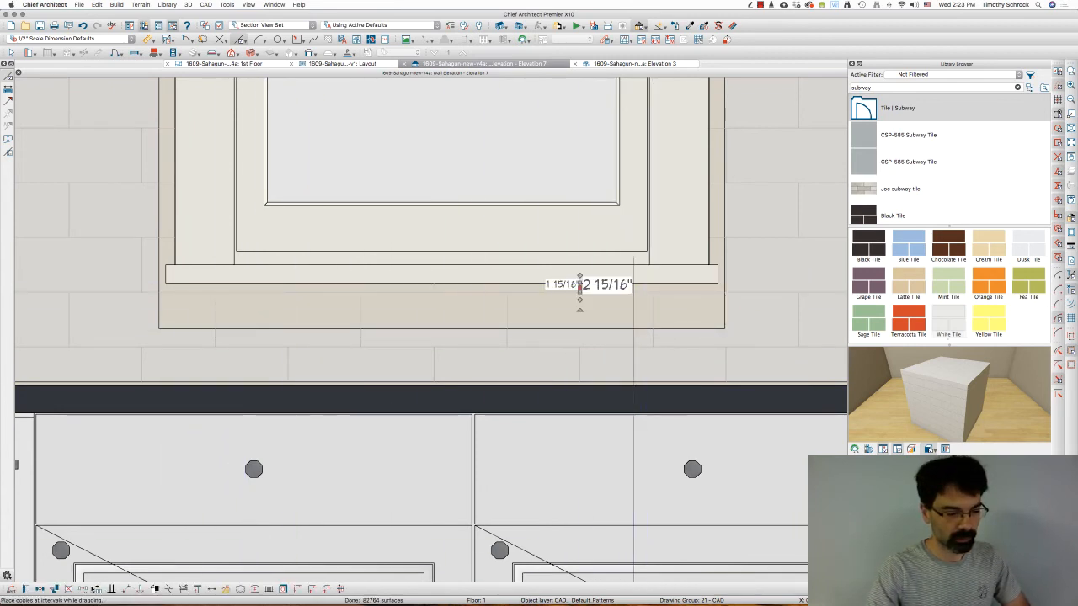
scroll(270, 411, "down", 6)
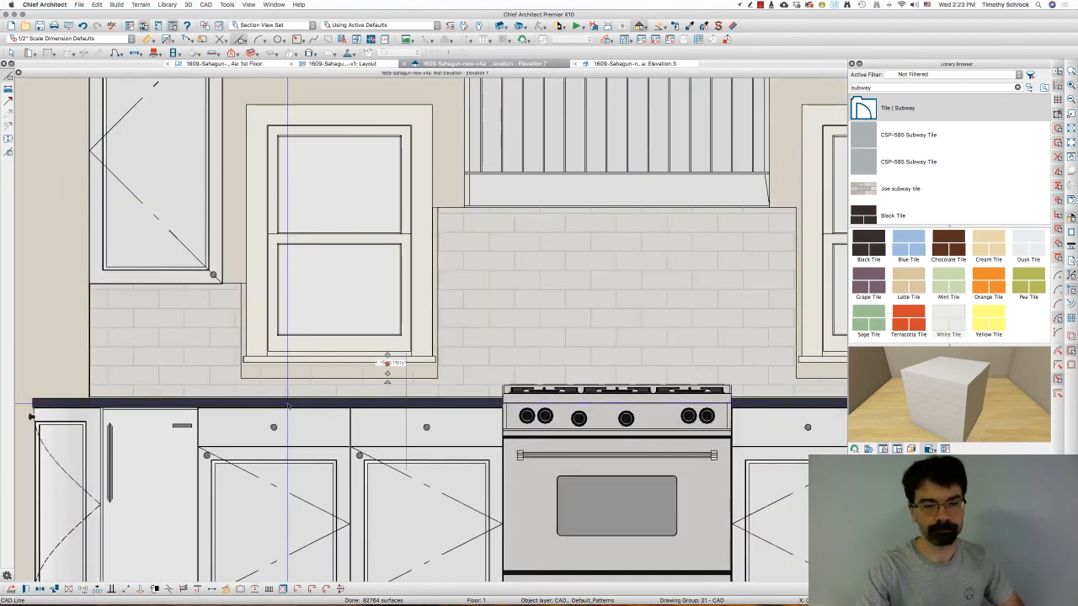
key("Escape")
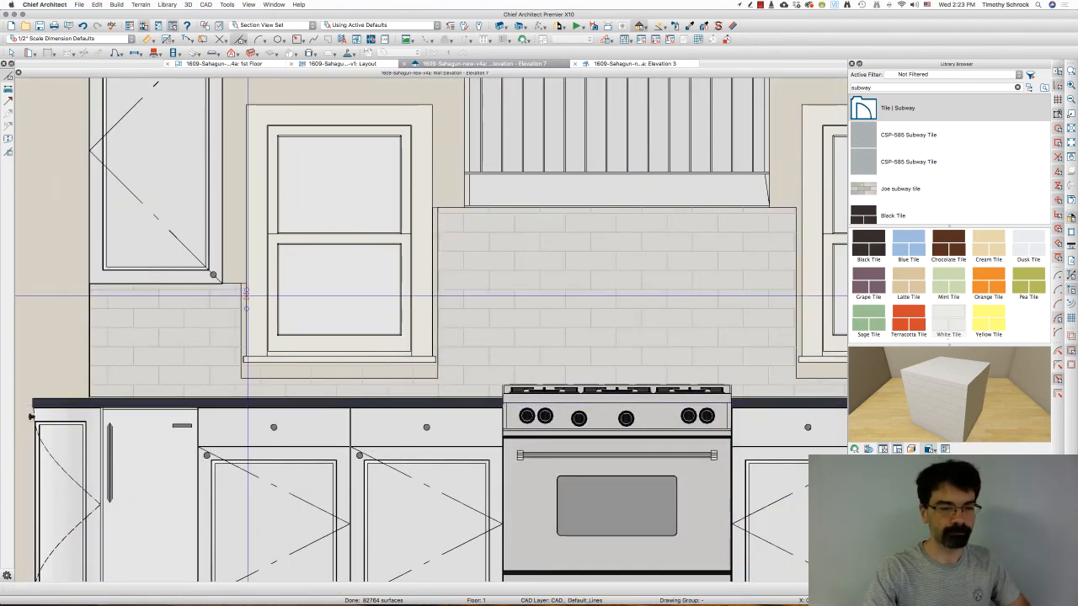
Reflect a copy of the left window's boundary polyline about the range hood's centre onto the right window.
left_click(246, 295)
scroll(148, 322, "down", 2)
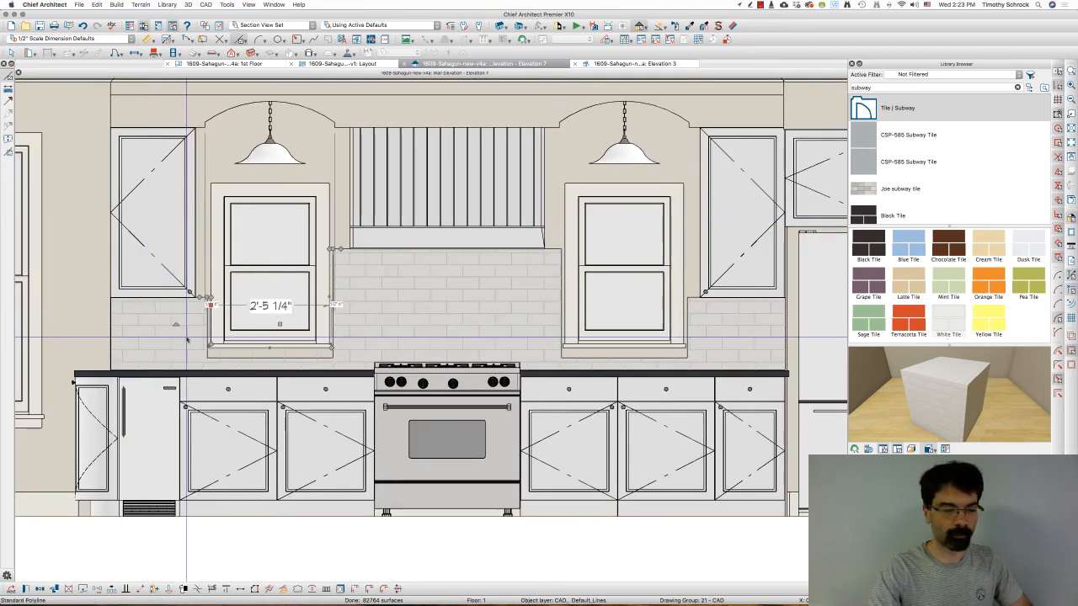
left_click(39, 591)
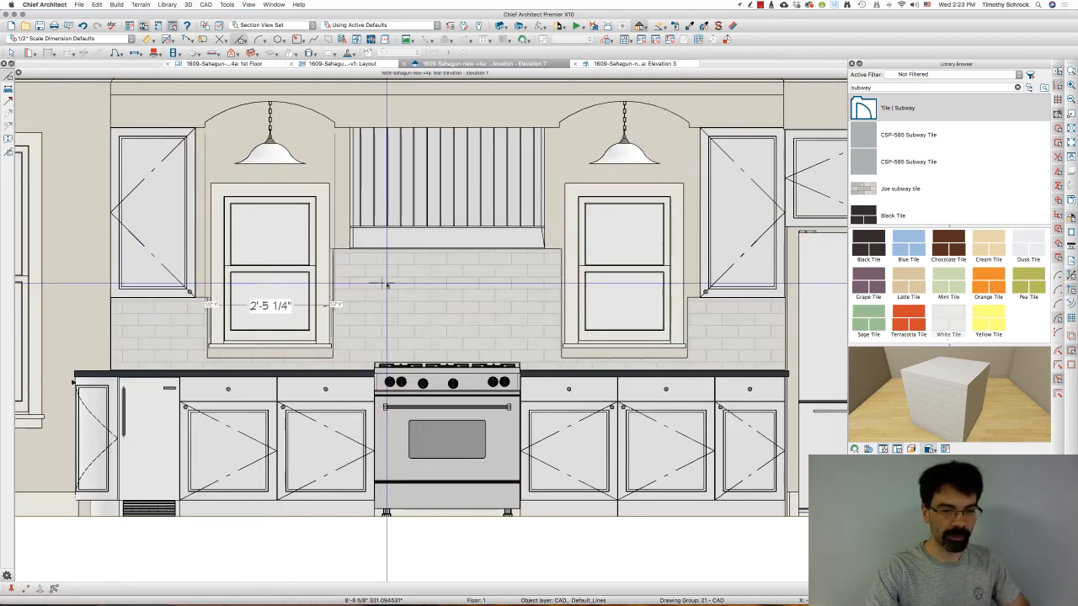
left_click(448, 234)
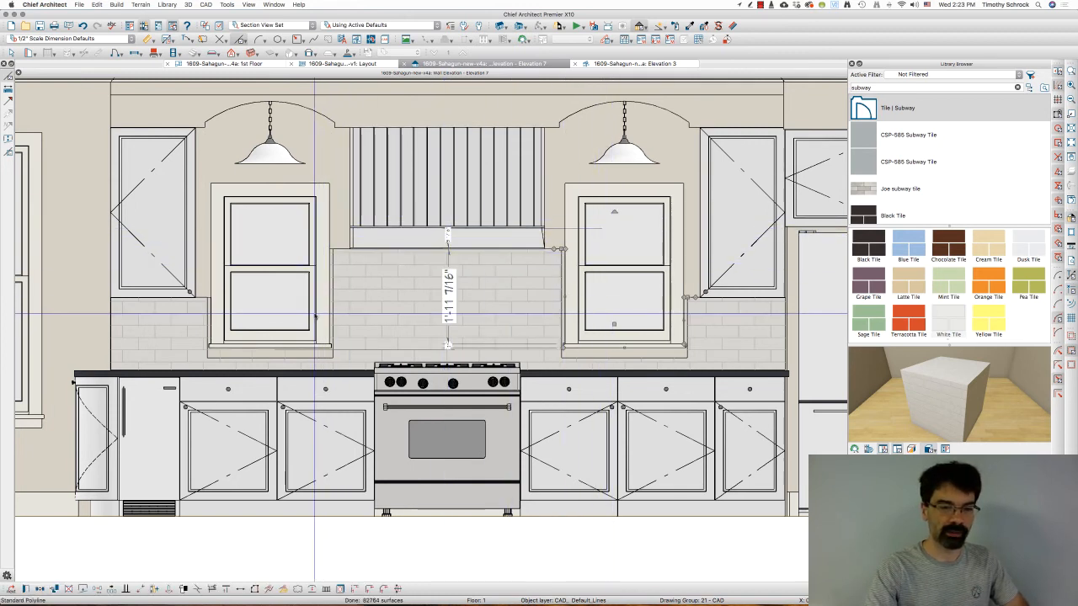
Extend the horizontal tile joints above the range to the boundary edge along the right window's left casing.
scroll(704, 336, "up", 3)
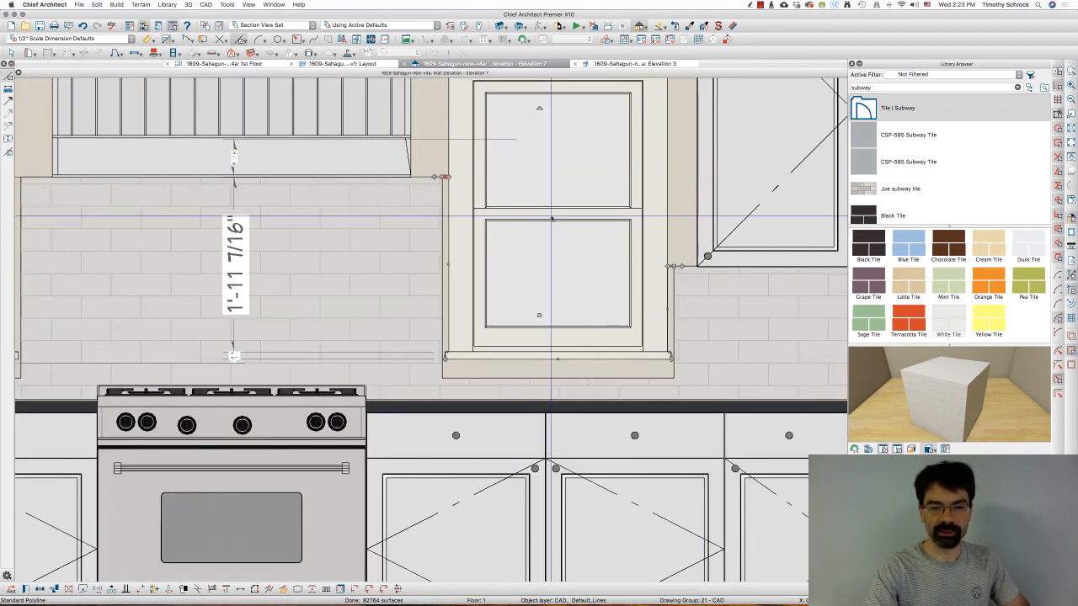
left_click(448, 284)
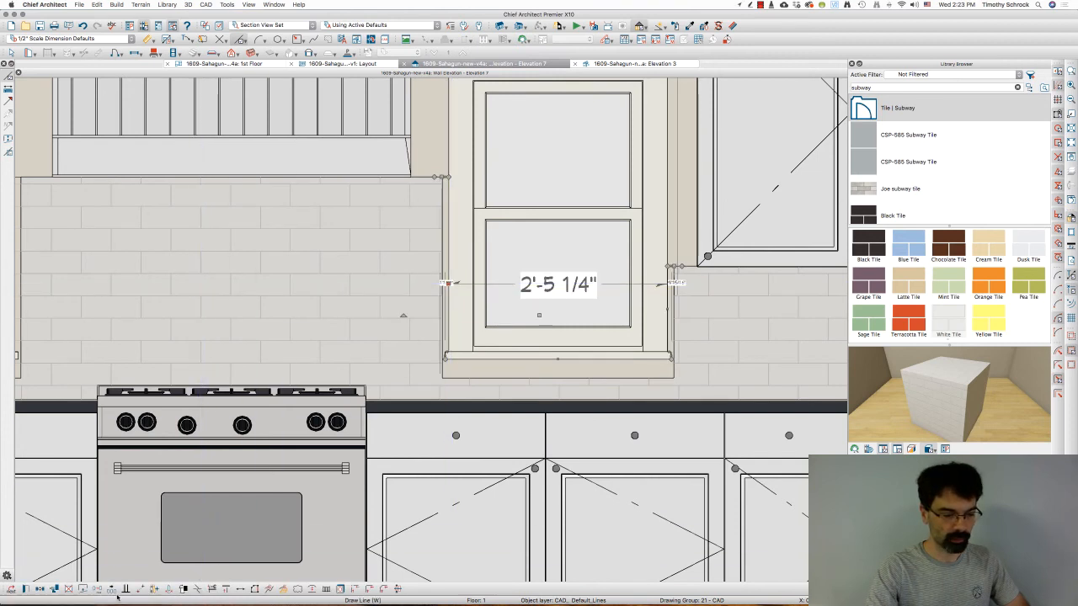
left_click(81, 590)
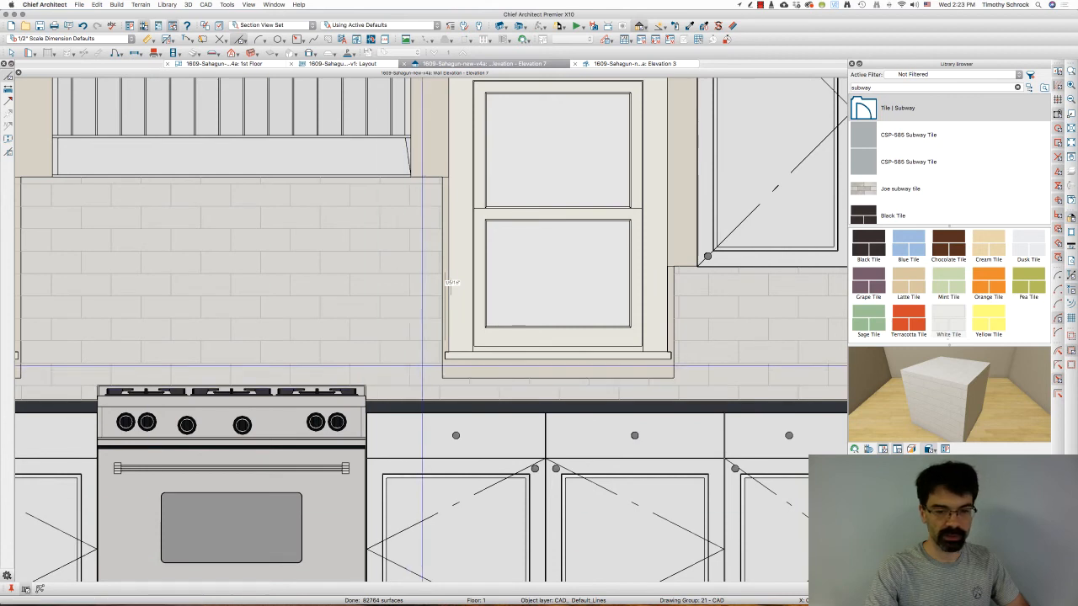
left_click_drag(421, 353, 427, 189)
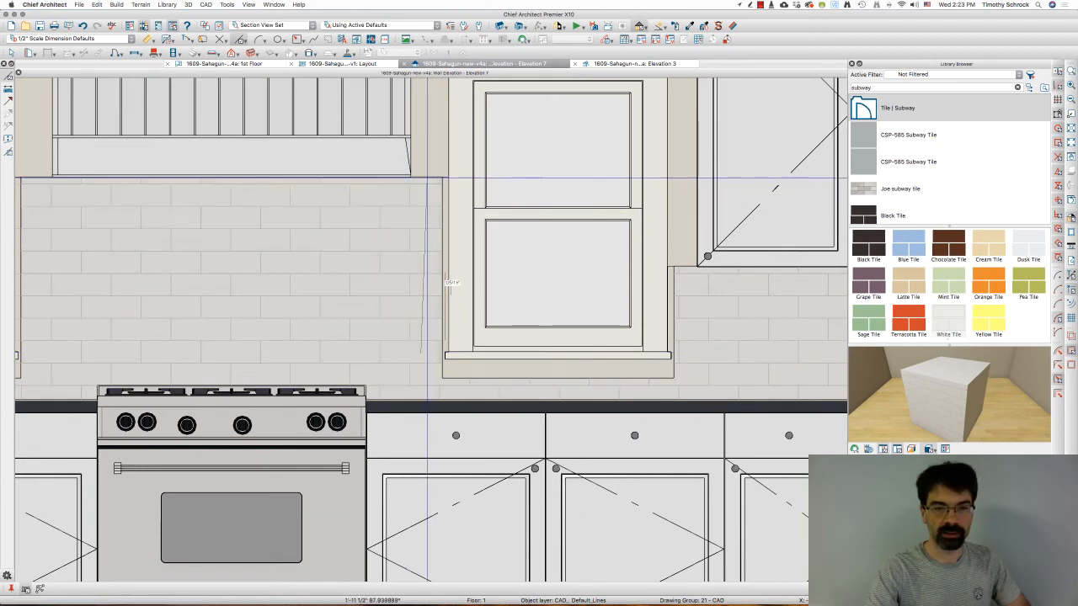
left_click(609, 282)
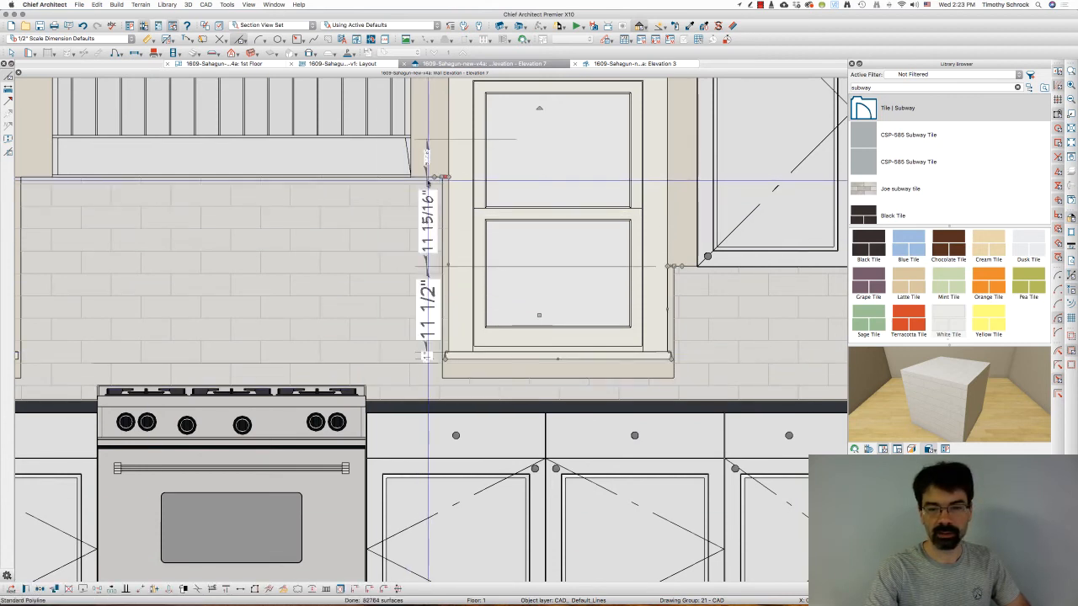
Extend the horizontal tile joints under the right wall cabinet to the boundary edge along the right window's right casing.
left_click(667, 310)
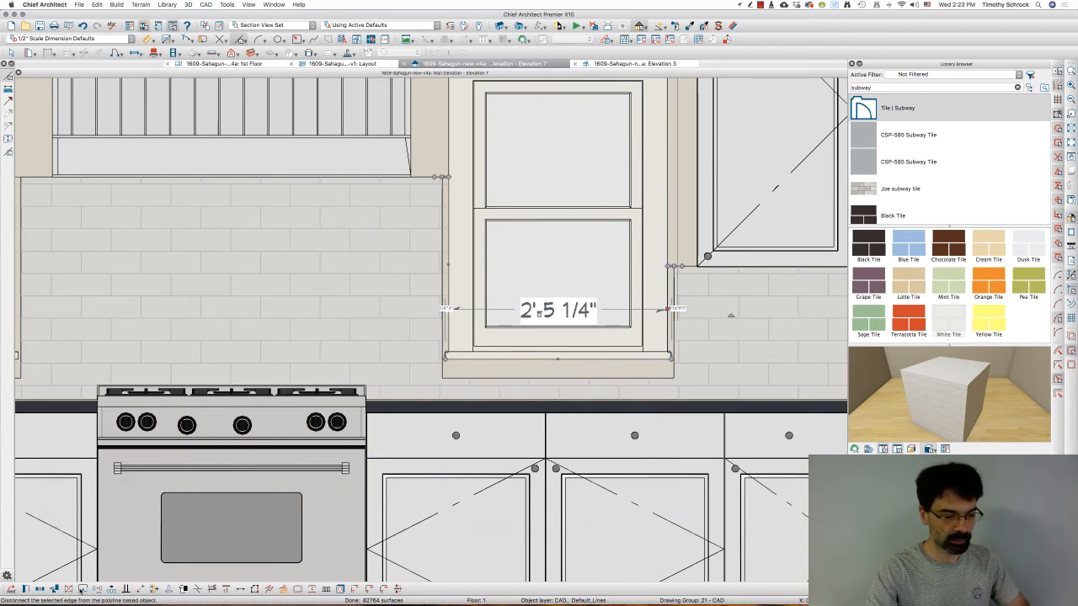
left_click(82, 591)
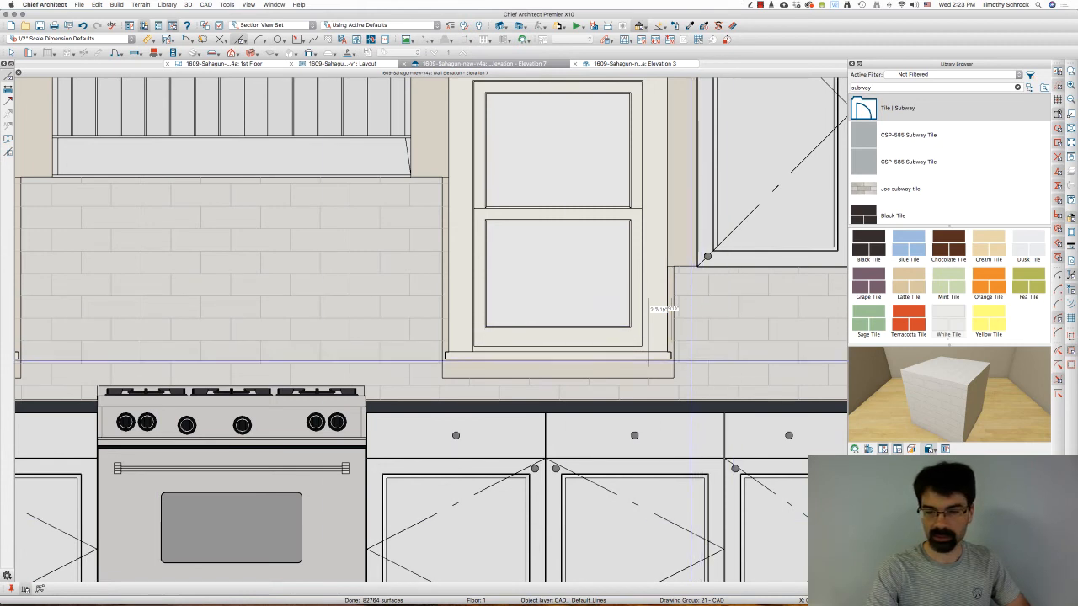
left_click(687, 271)
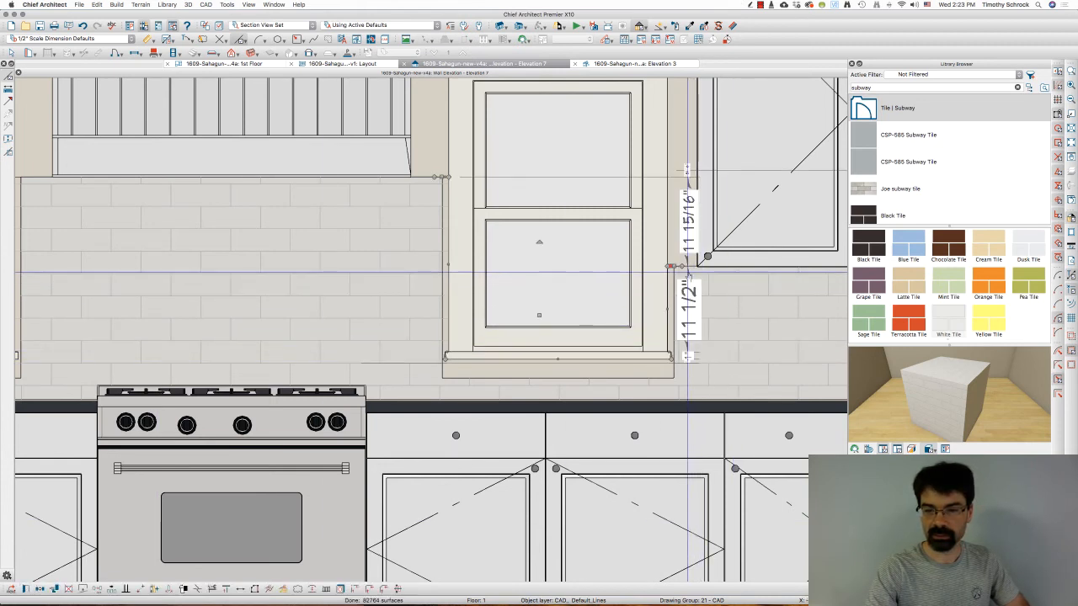
Stretch the horizontal tile joint across beneath the right window's sill and extend the vertical joints below up to it.
left_click(692, 368)
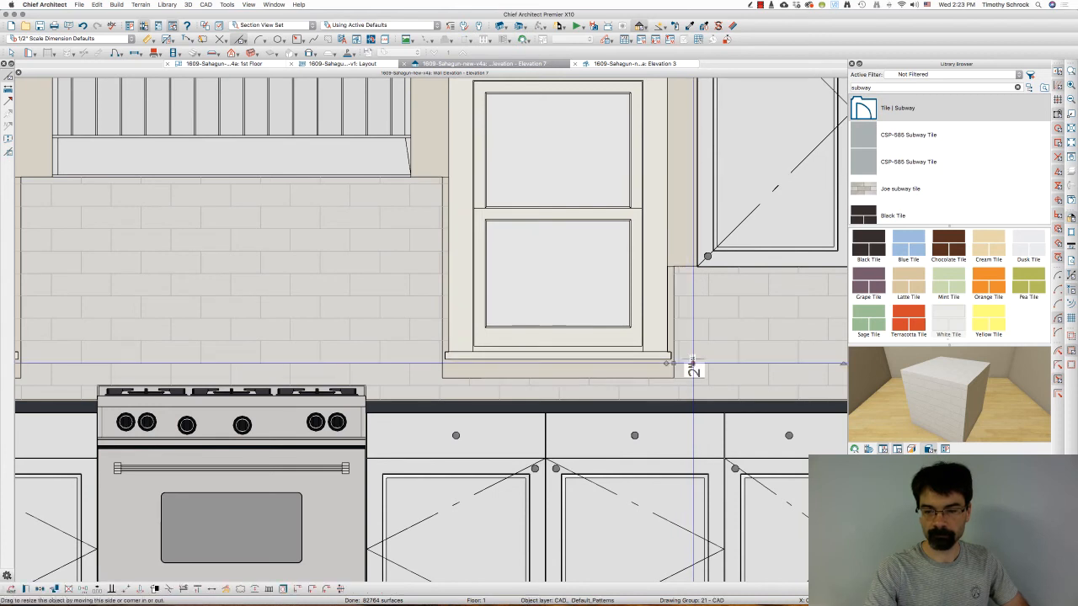
left_click_drag(675, 364, 442, 366)
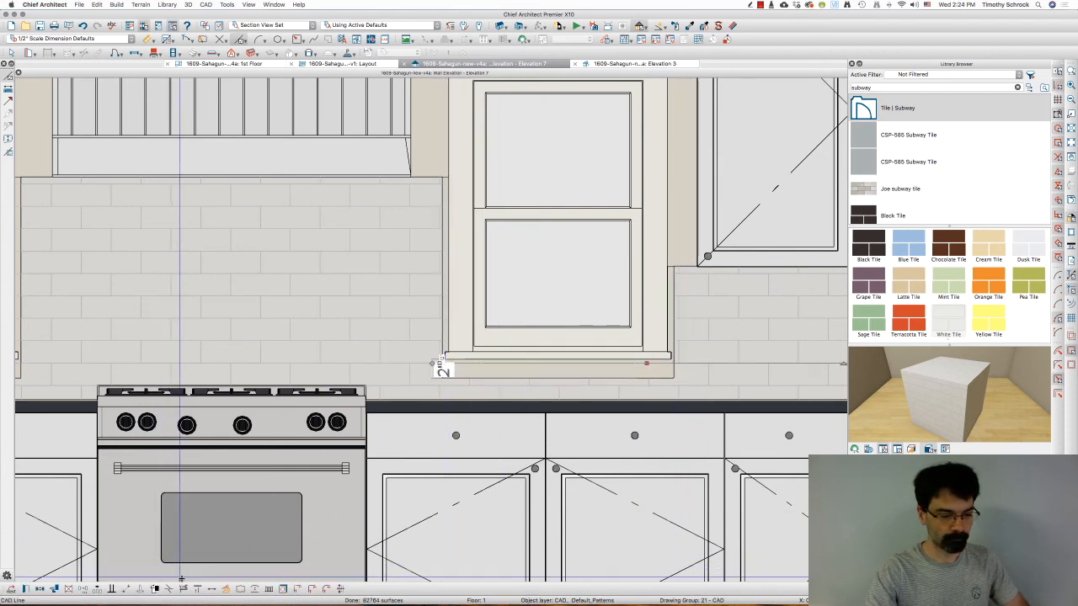
left_click(269, 589)
scroll(442, 370, "up", 4)
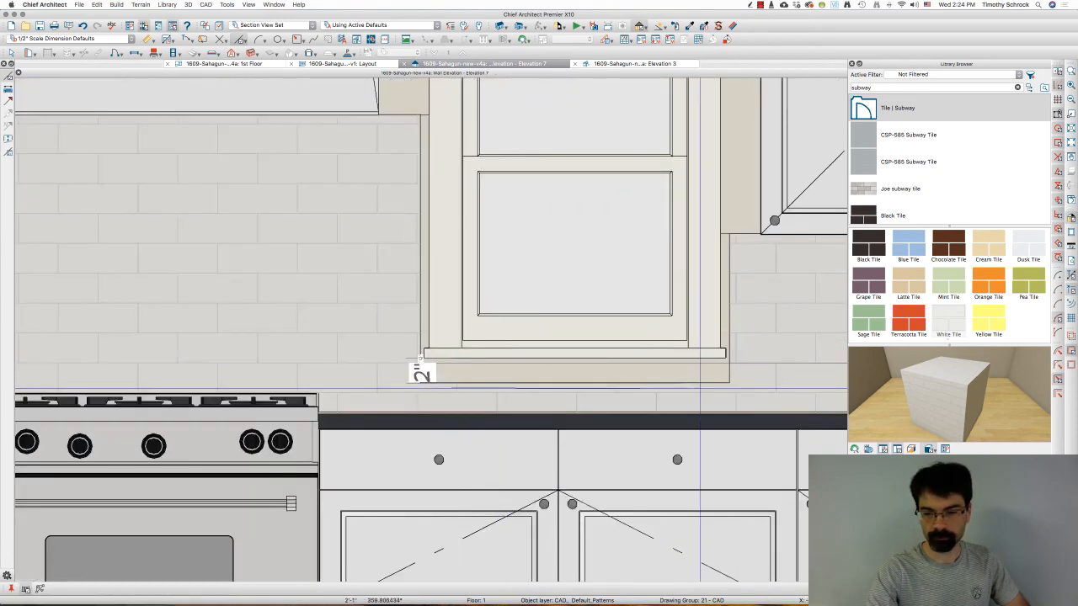
left_click(706, 364)
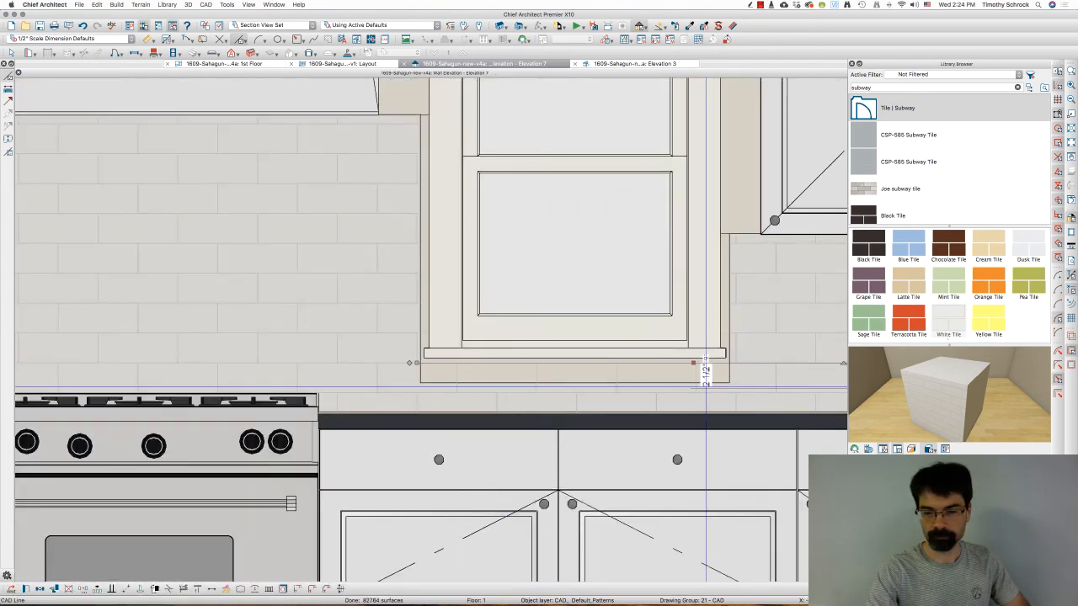
Copy the vertical joint at the left end of the right window's sill one tile over and shorten its top to the sill's underside.
left_click(417, 354)
left_click_drag(413, 352, 446, 348)
key("Tab")
key("Return")
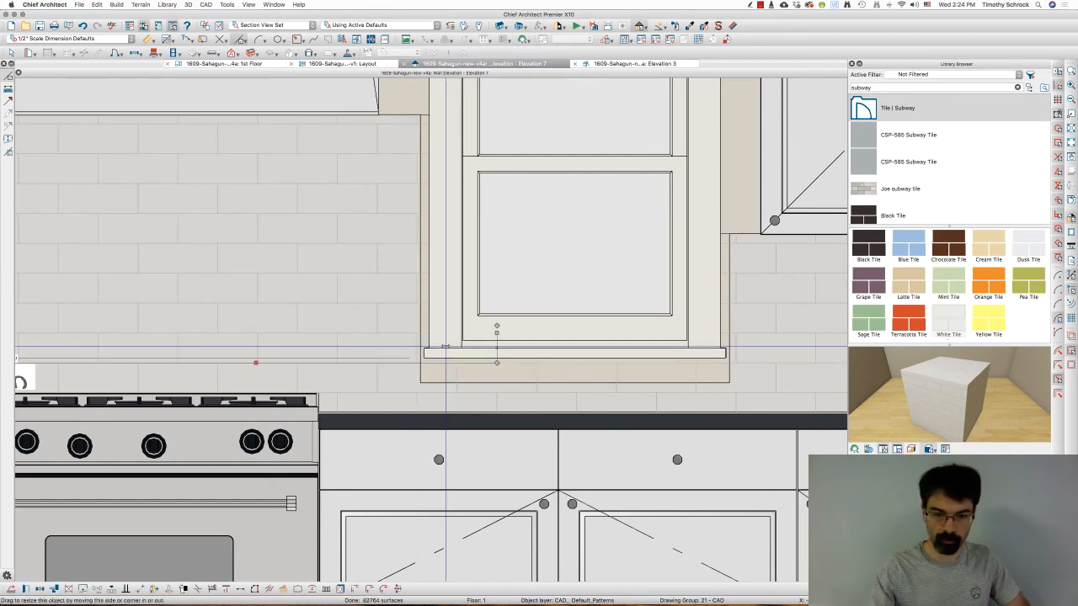
scroll(497, 361, "up", 2)
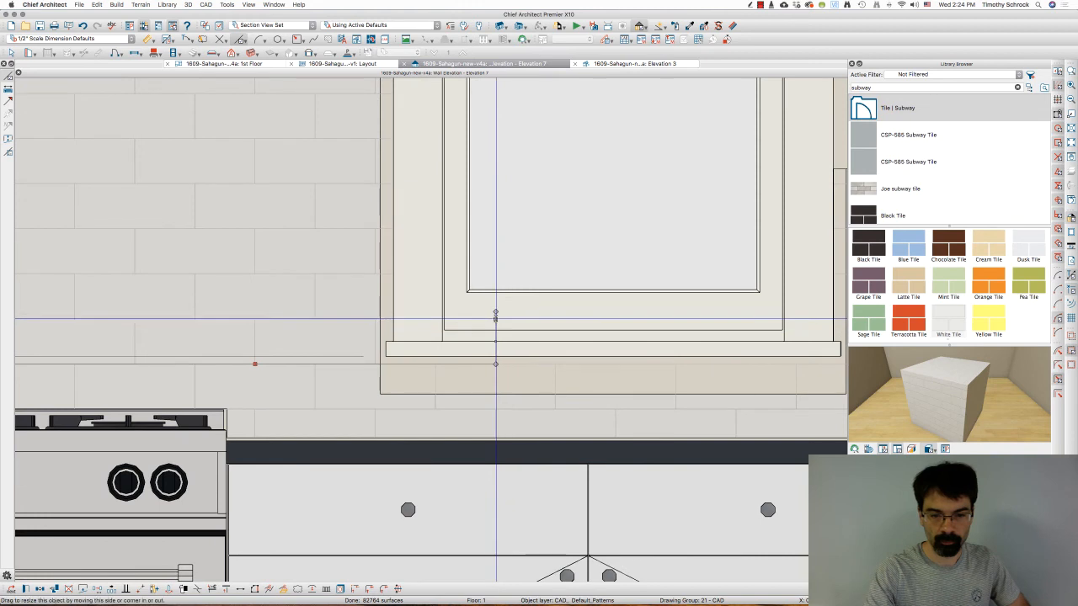
left_click_drag(495, 331, 495, 355)
Disconnect the short vertical joint from the horizontal joint polyline under the right window's sill and reposition the separated line.
scroll(484, 357, "down", 2)
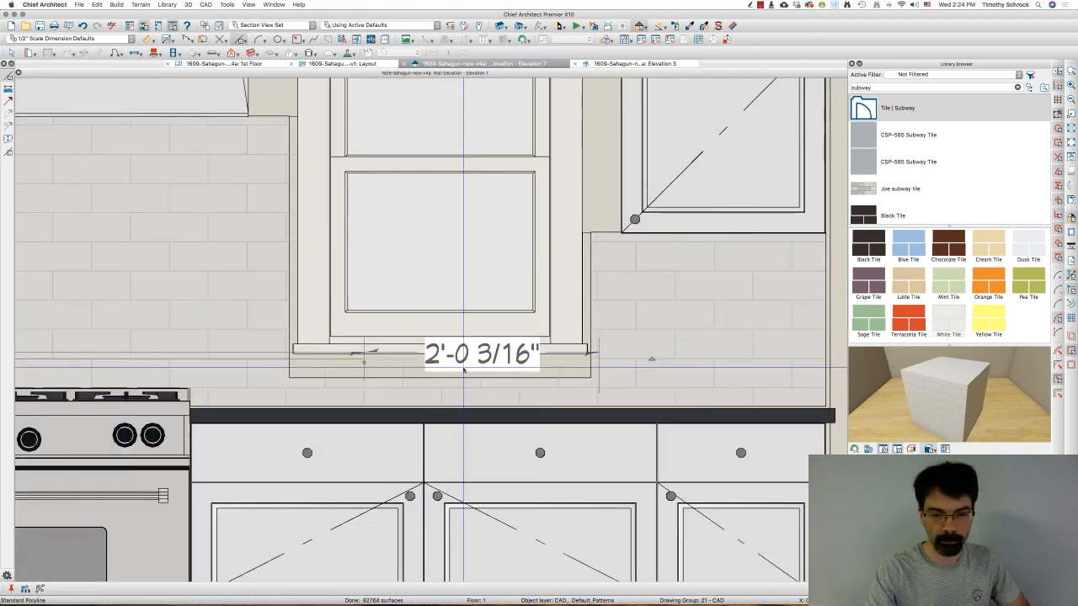
scroll(362, 361, "up", 4)
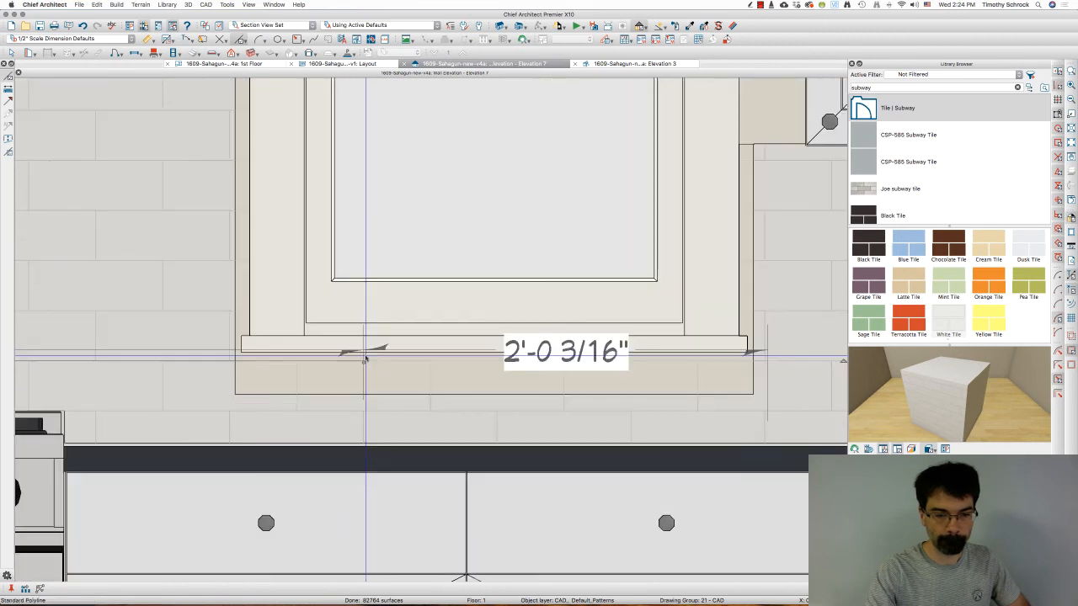
scroll(367, 363, "up", 2)
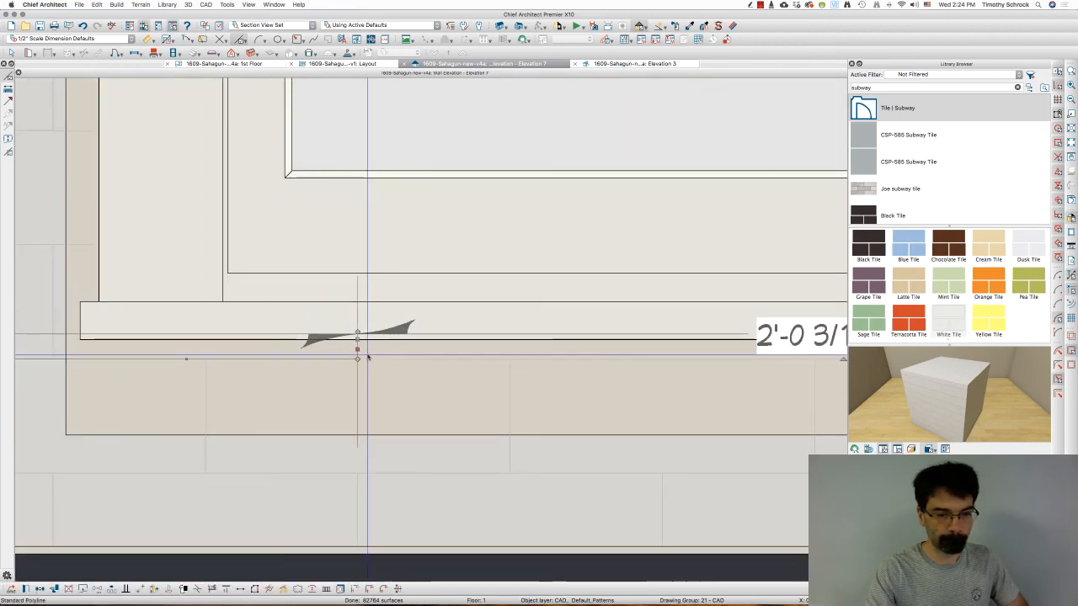
scroll(405, 341, "down", 2)
scroll(405, 341, "down", 1)
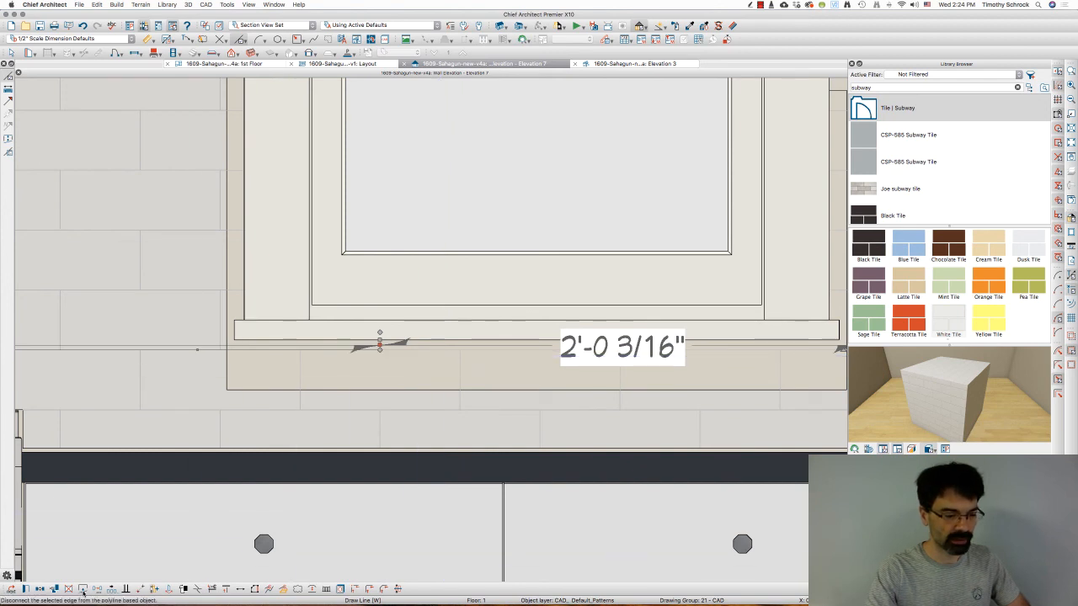
left_click(82, 589)
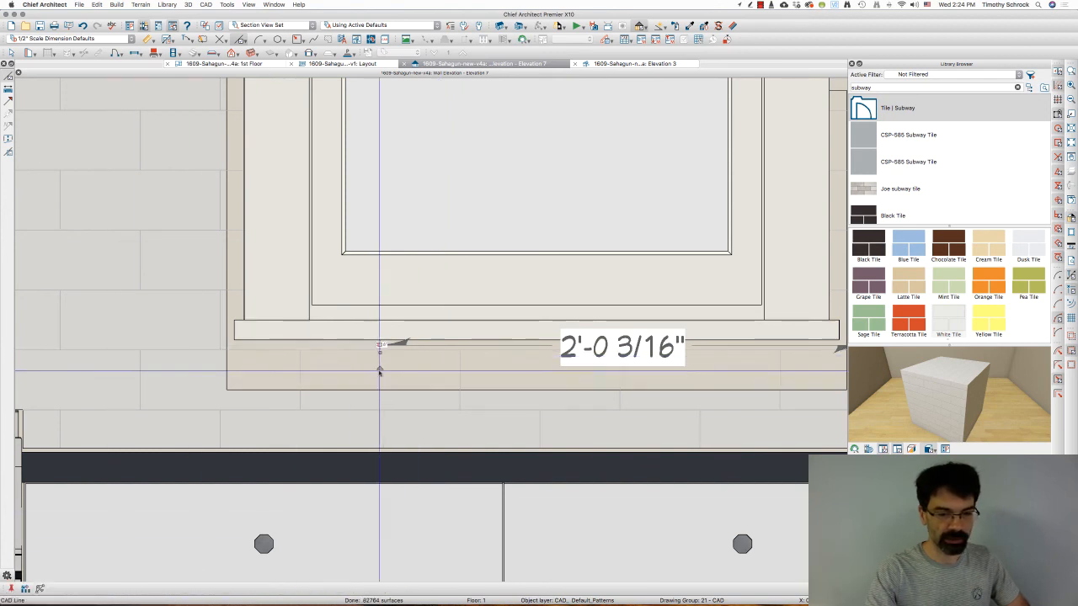
left_click_drag(379, 345, 758, 341)
key("Escape")
Send the full range wall elevation to the layout sheet and move its layout box to the open area beside the floor plan.
scroll(615, 388, "down", 3)
scroll(534, 405, "down", 3)
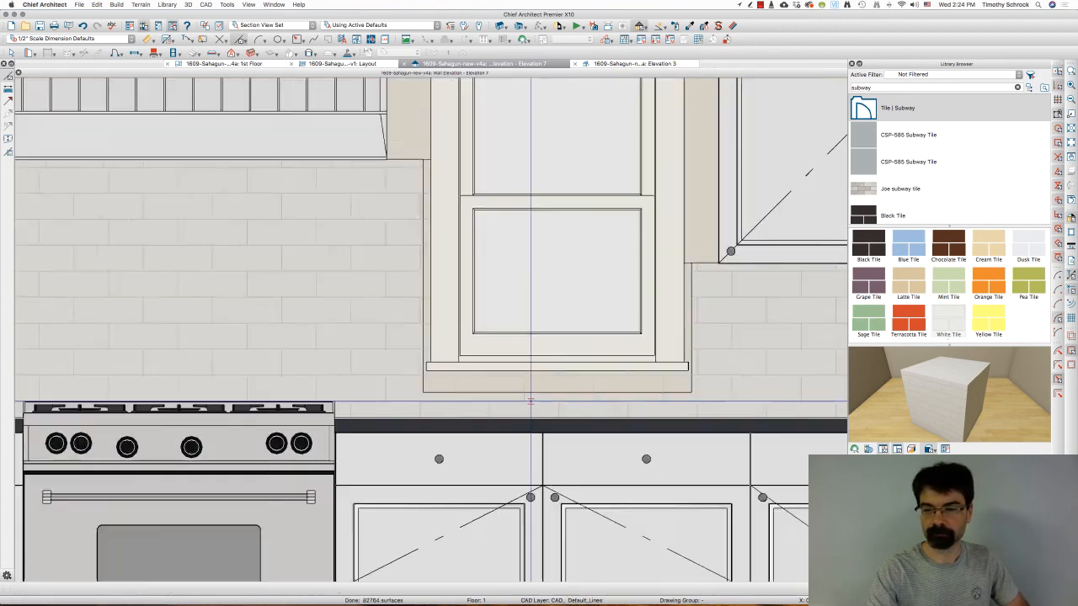
scroll(459, 402, "down", 1)
scroll(464, 402, "down", 1)
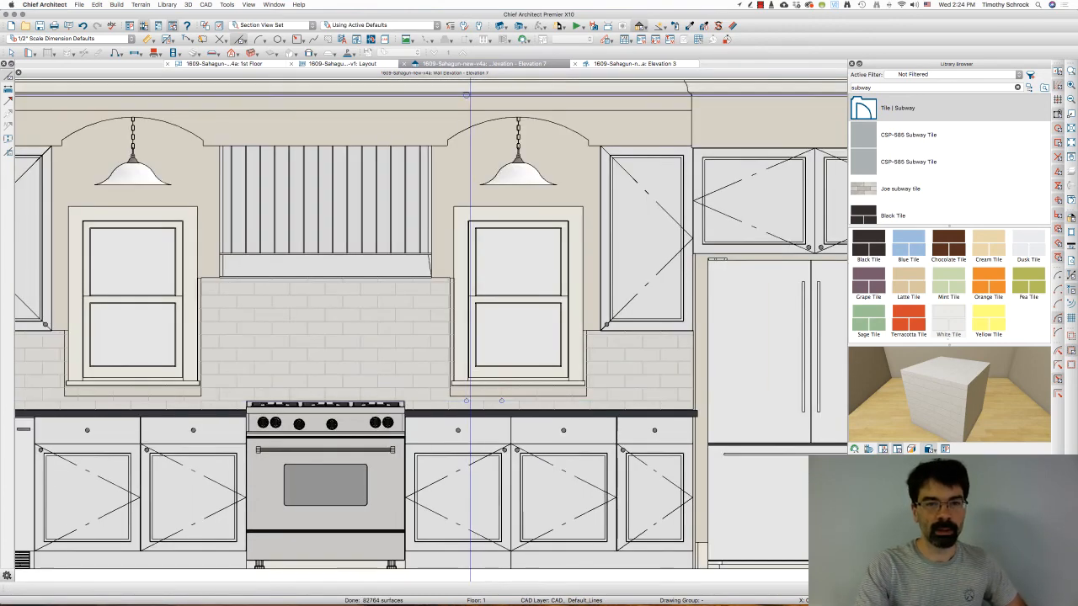
left_click(341, 64)
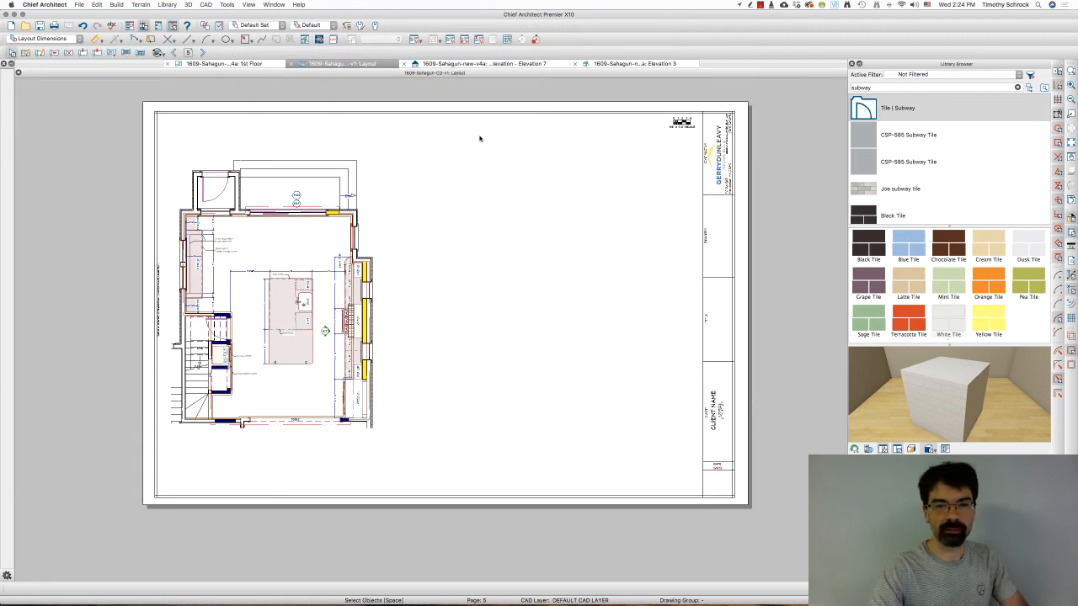
left_click(481, 64)
scroll(560, 313, "down", 1)
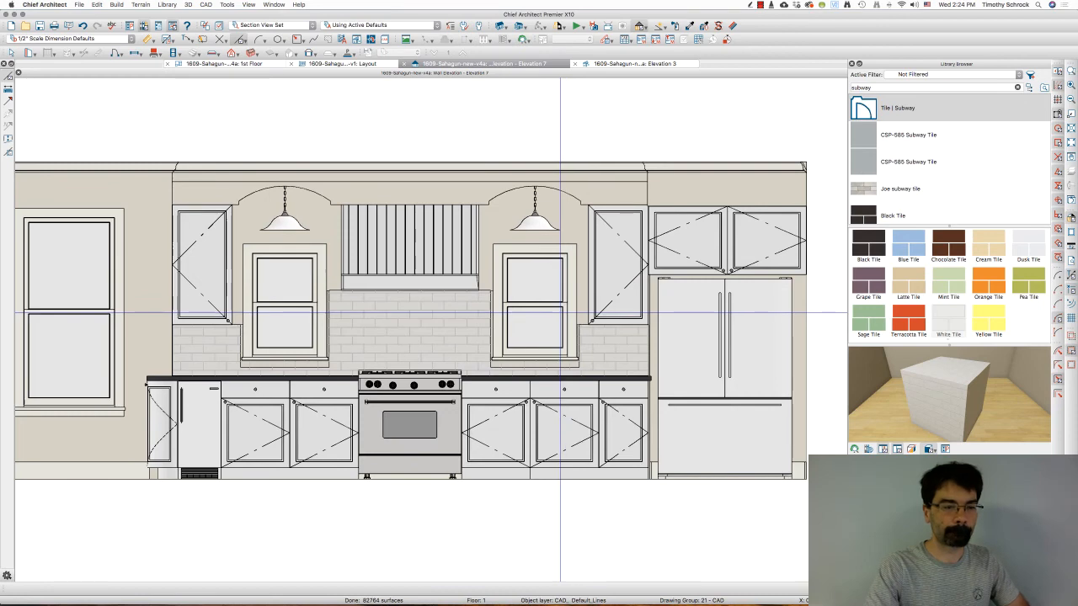
scroll(560, 312, "down", 1)
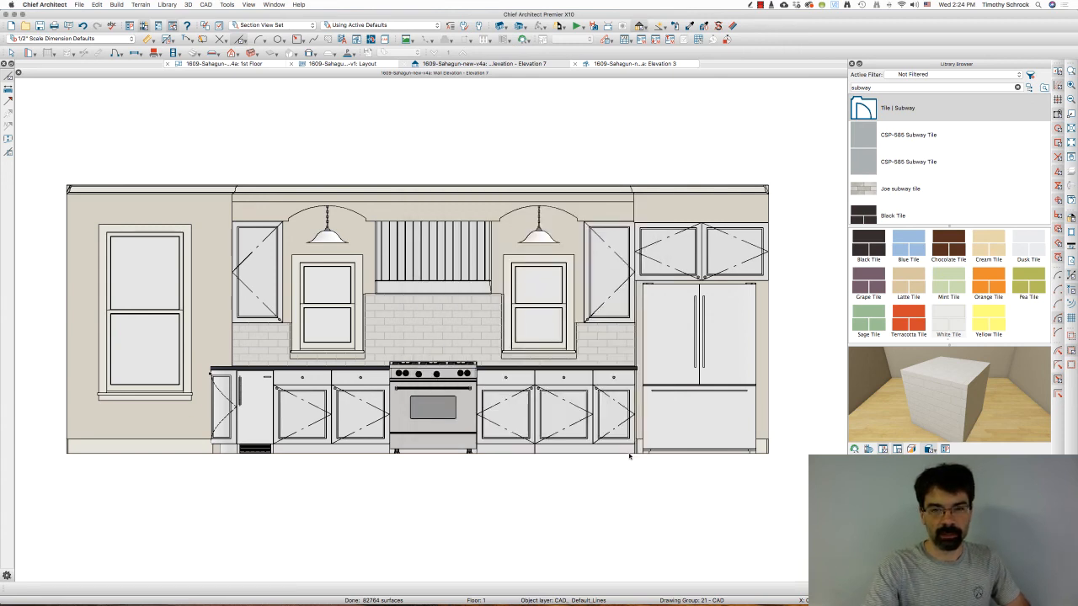
key("ctrl+shift+Tab")
left_click(467, 320)
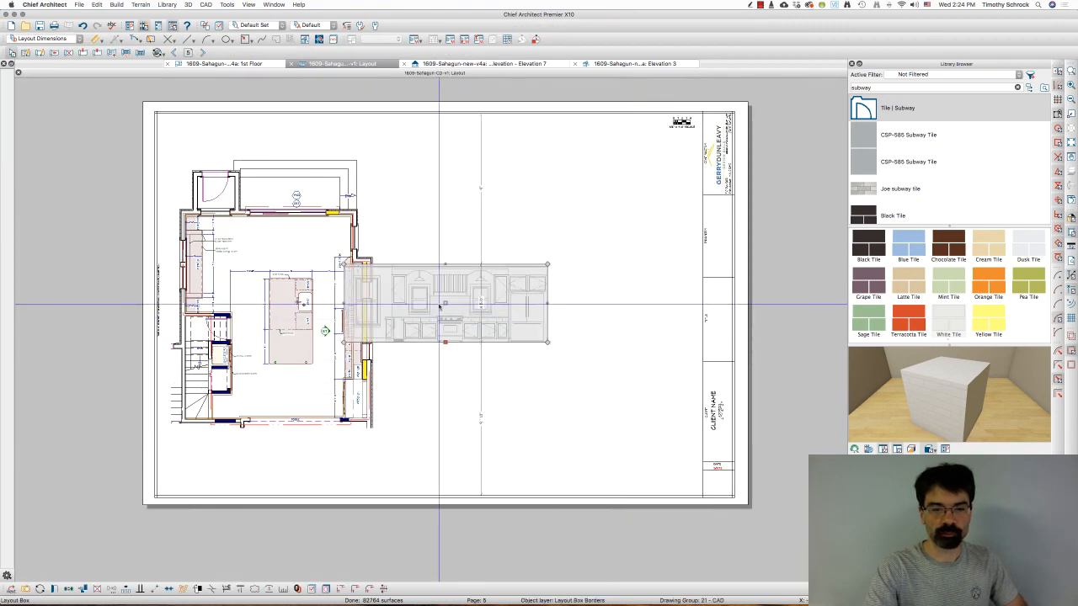
left_click_drag(445, 308, 534, 174)
Edit the layout lines of the elevation and delete the backsplash boundary lines beneath and beside the left window's trim.
scroll(524, 180, "up", 5)
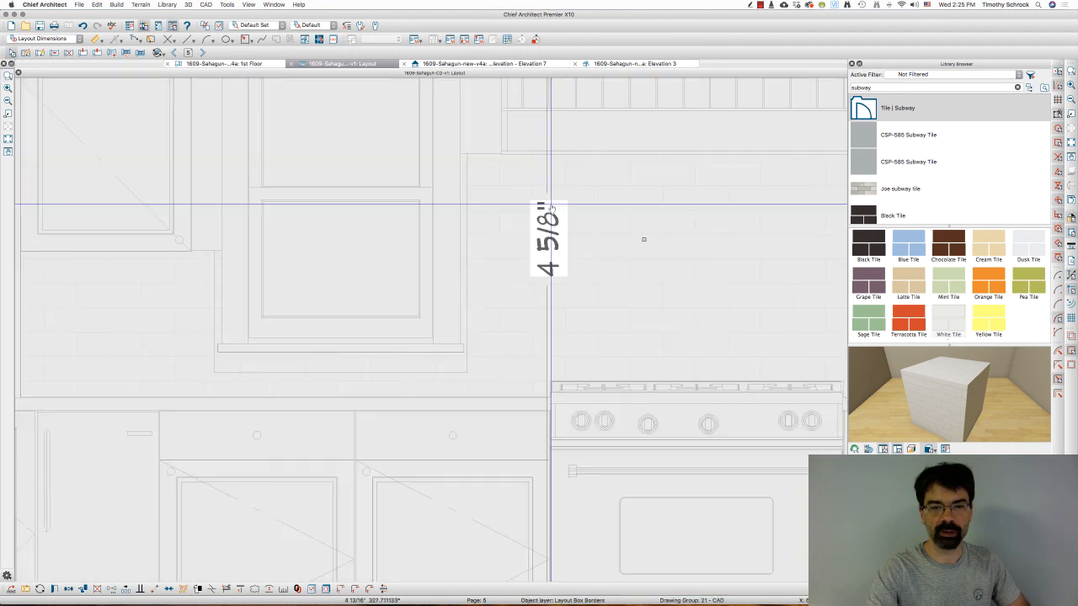
scroll(642, 239, "down", 2)
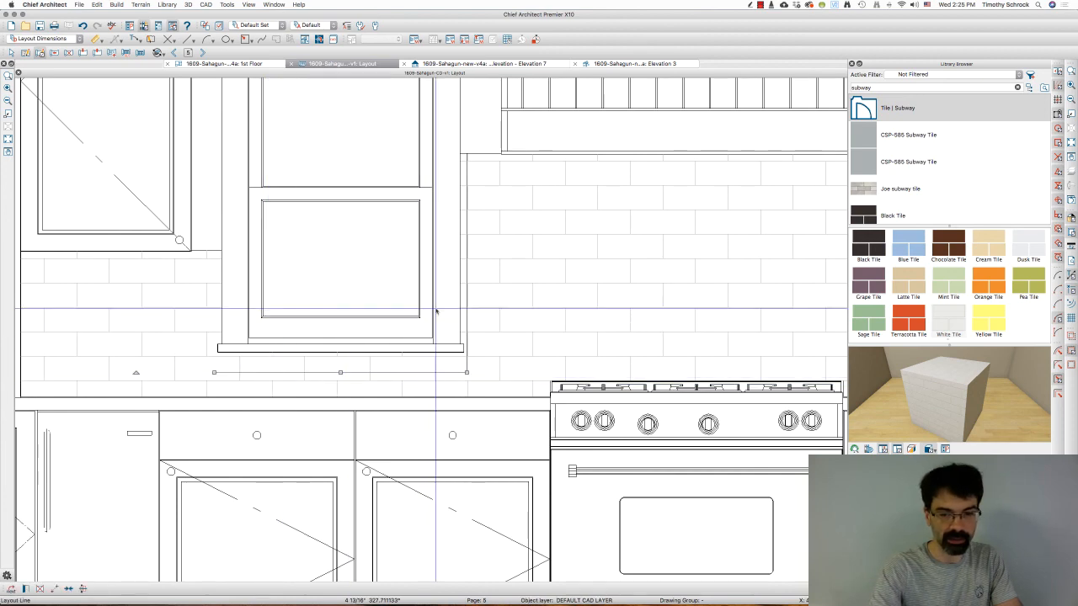
scroll(337, 254, "down", 3)
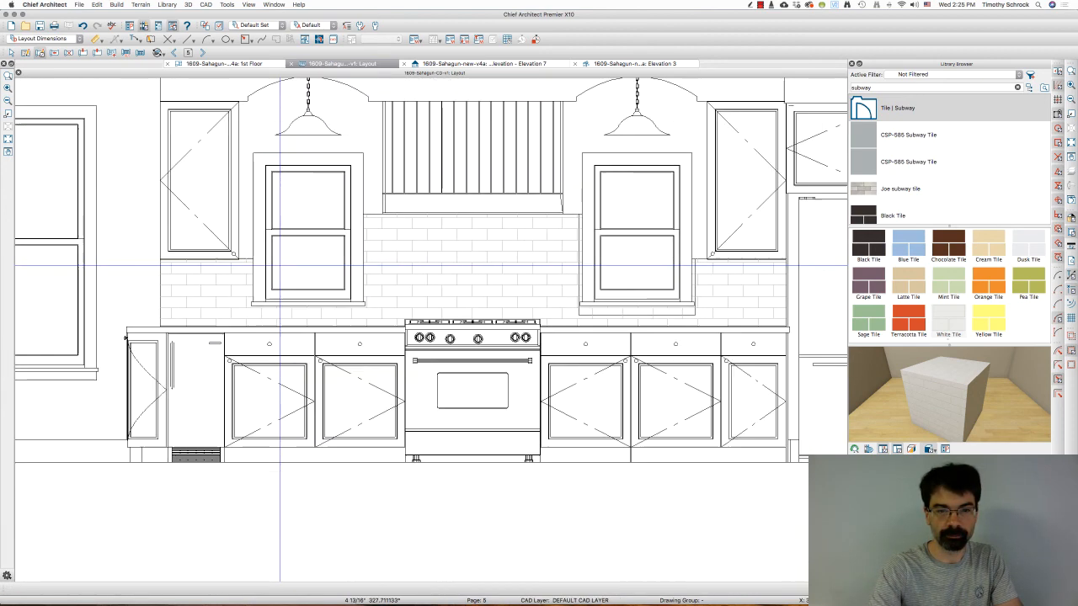
Delete the backsplash boundary layout lines beneath the right window's sill and along both of its side casings.
scroll(624, 321, "up", 3)
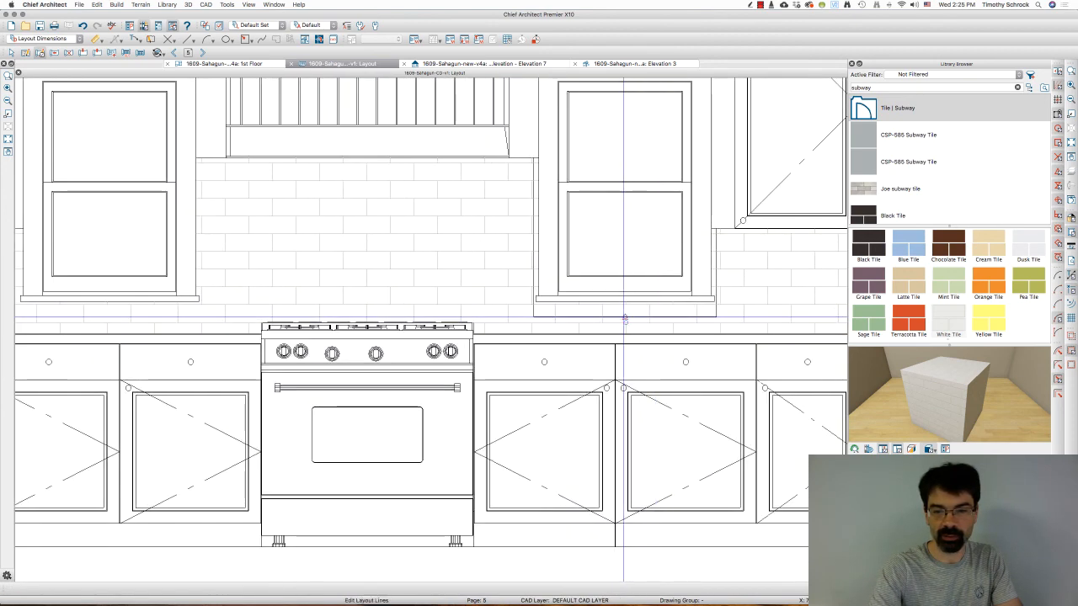
left_click(533, 289)
key("Escape")
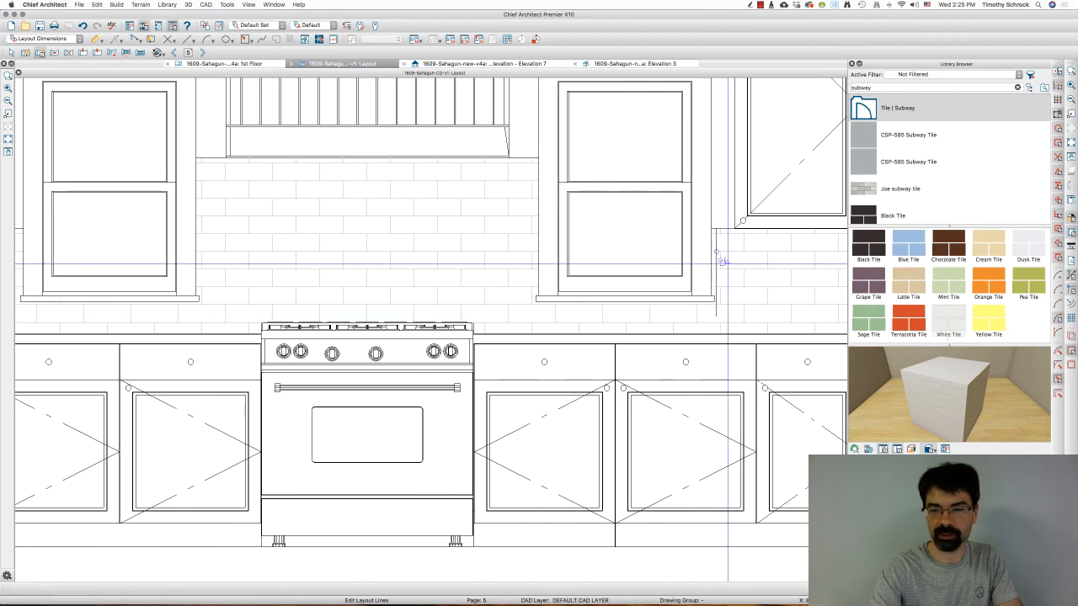
scroll(517, 286, "down", 2)
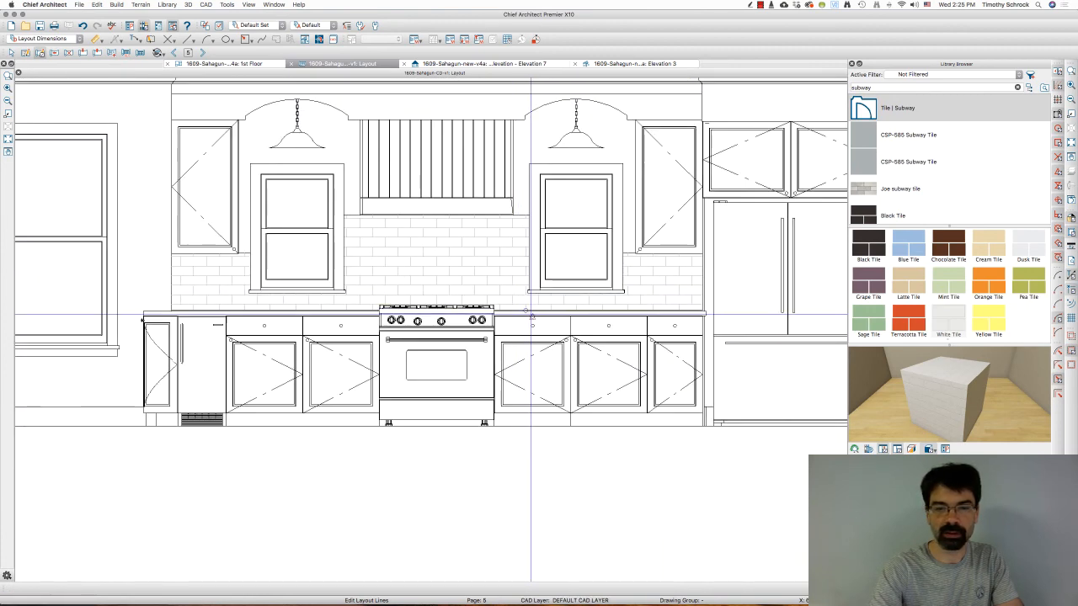
scroll(329, 291, "down", 2)
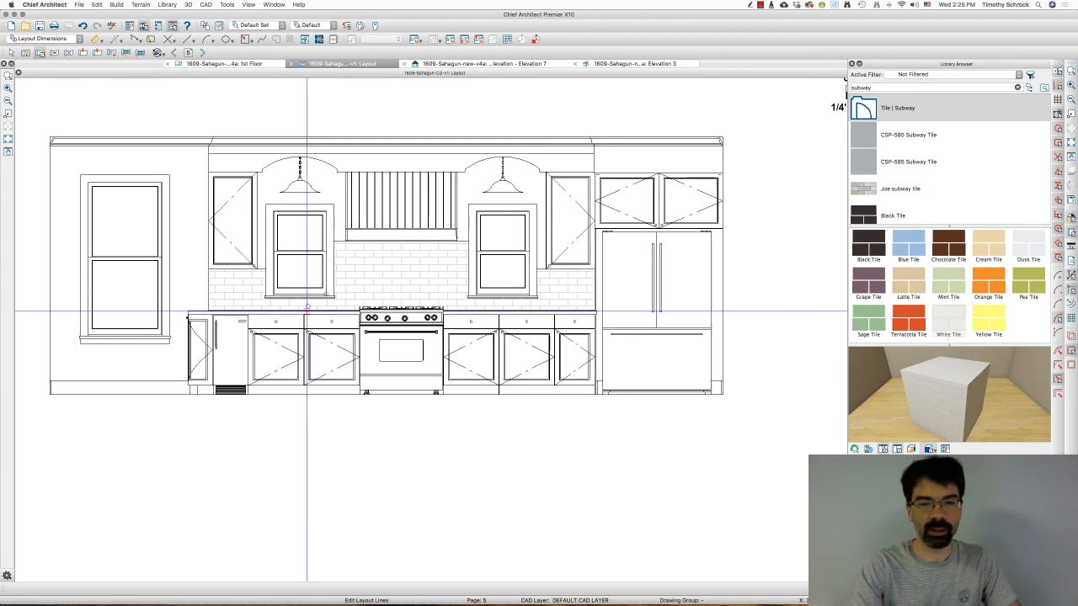